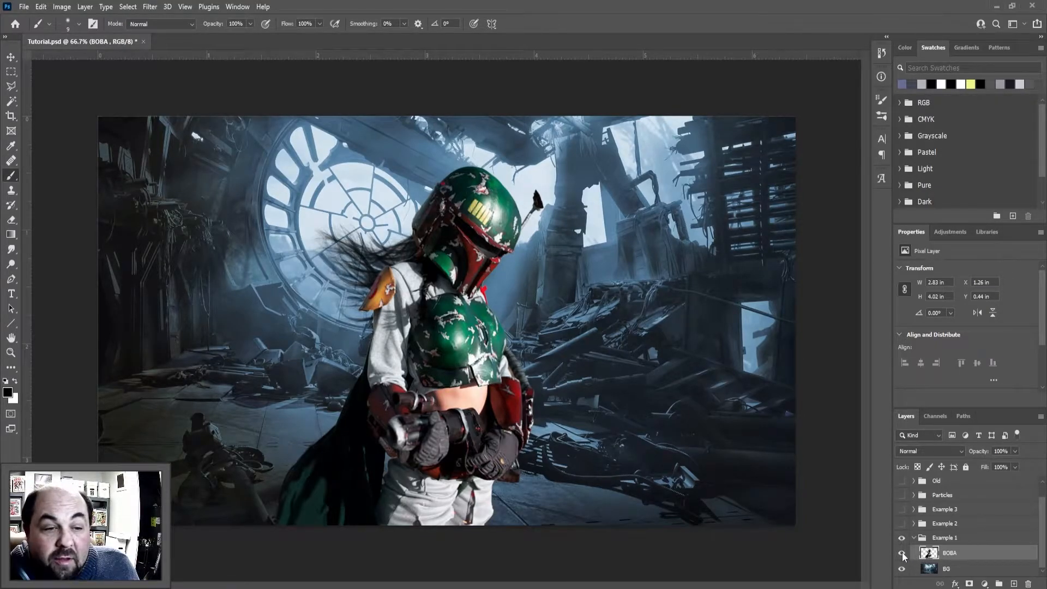
Toggle the visibility of the BOBA and BG layers to compare the figure and the background
click(902, 553)
click(902, 553)
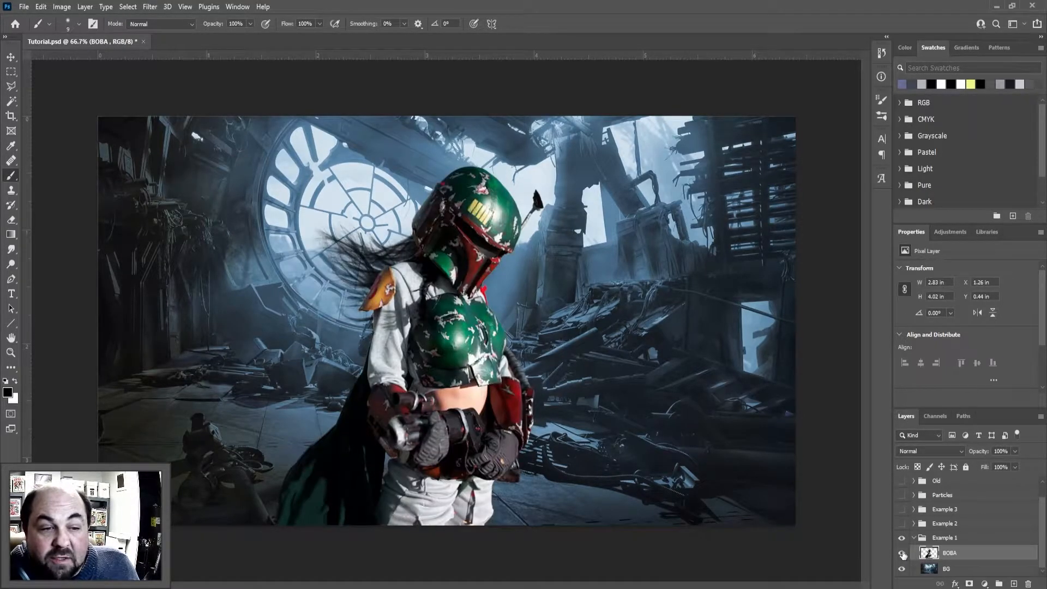
click(902, 569)
click(902, 570)
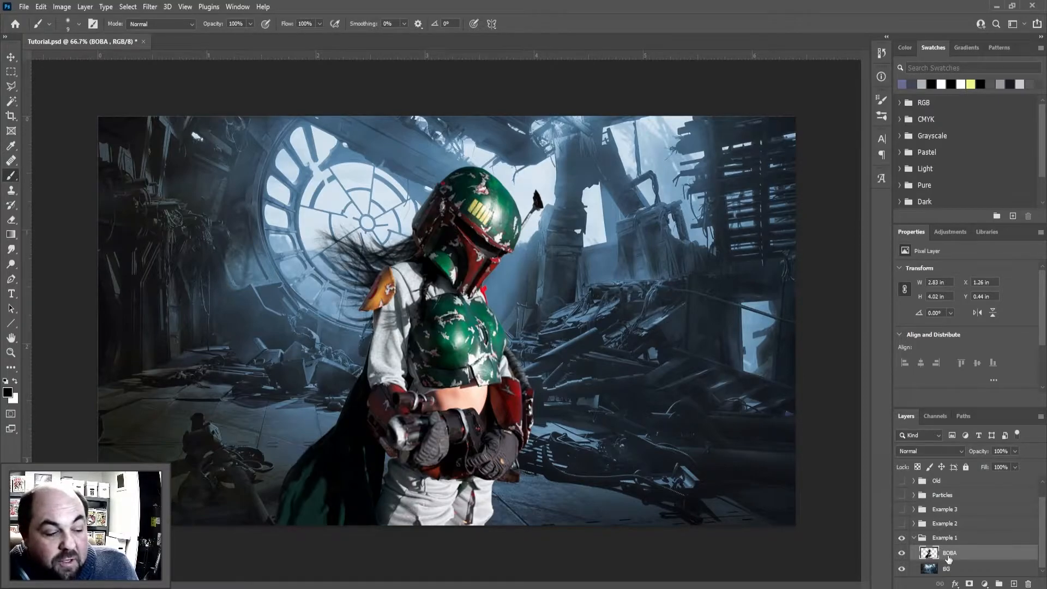
Add a Hue/Saturation adjustment clipped to the BOBA layer and darken the figure with a Lightness of -41
click(984, 583)
click(1003, 472)
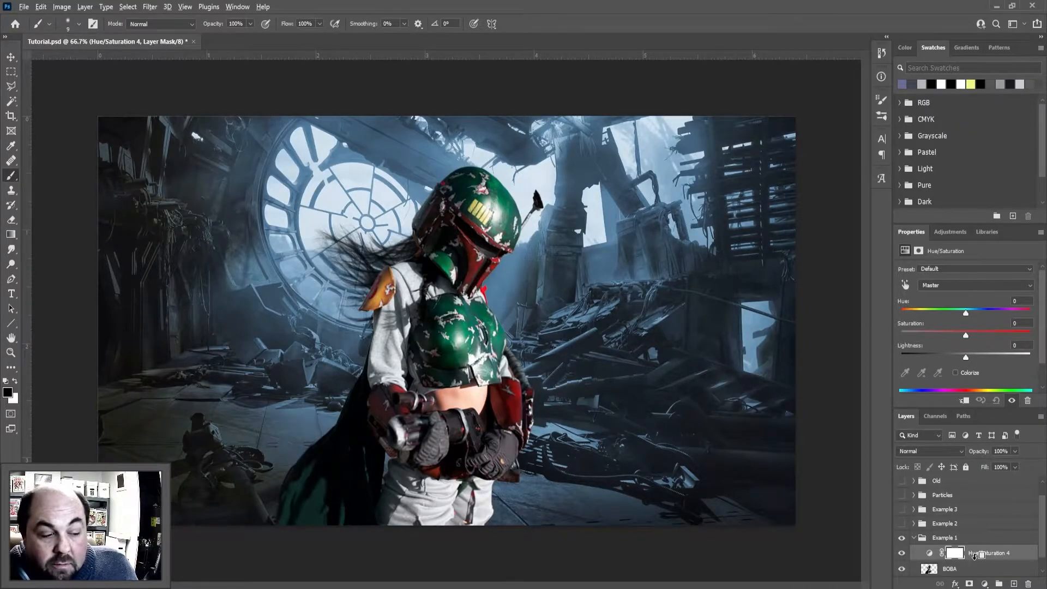
alt+click(974, 555)
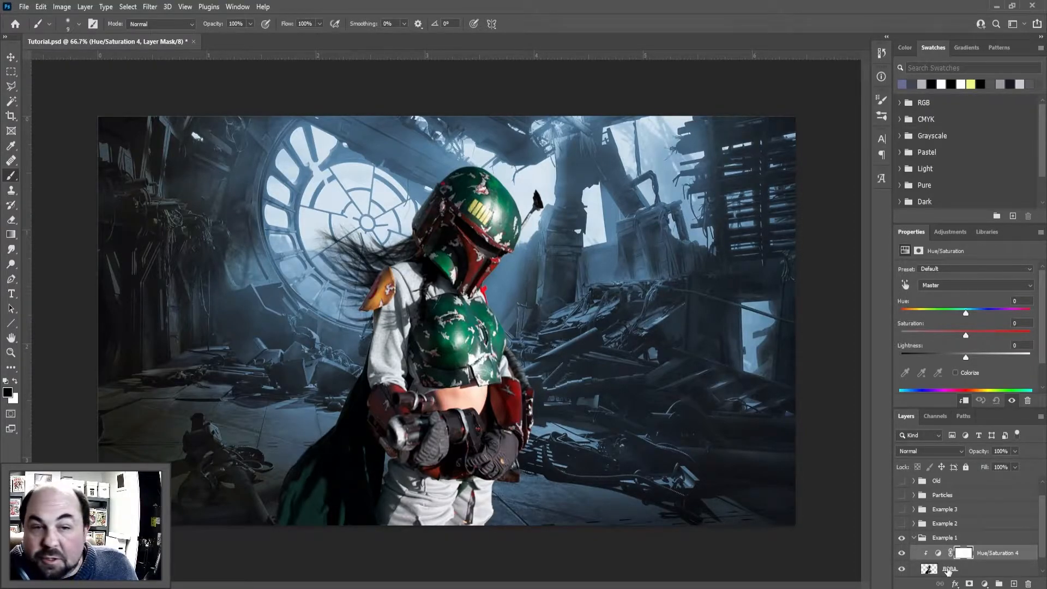
scroll(948, 569, down, 1)
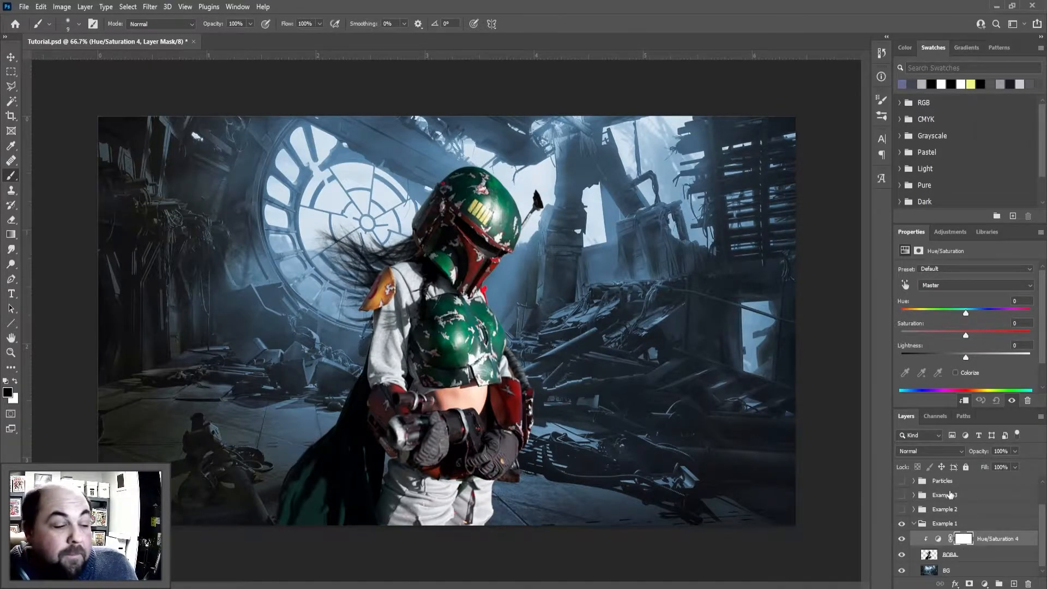
click(964, 402)
click(964, 401)
click(964, 401)
click(964, 402)
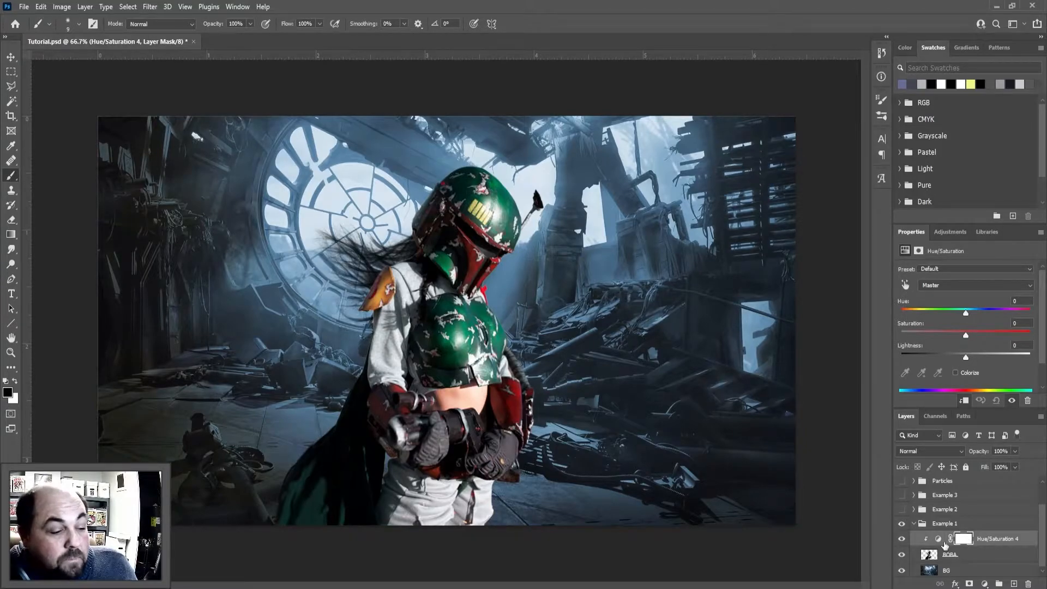
drag(964, 358, 938, 357)
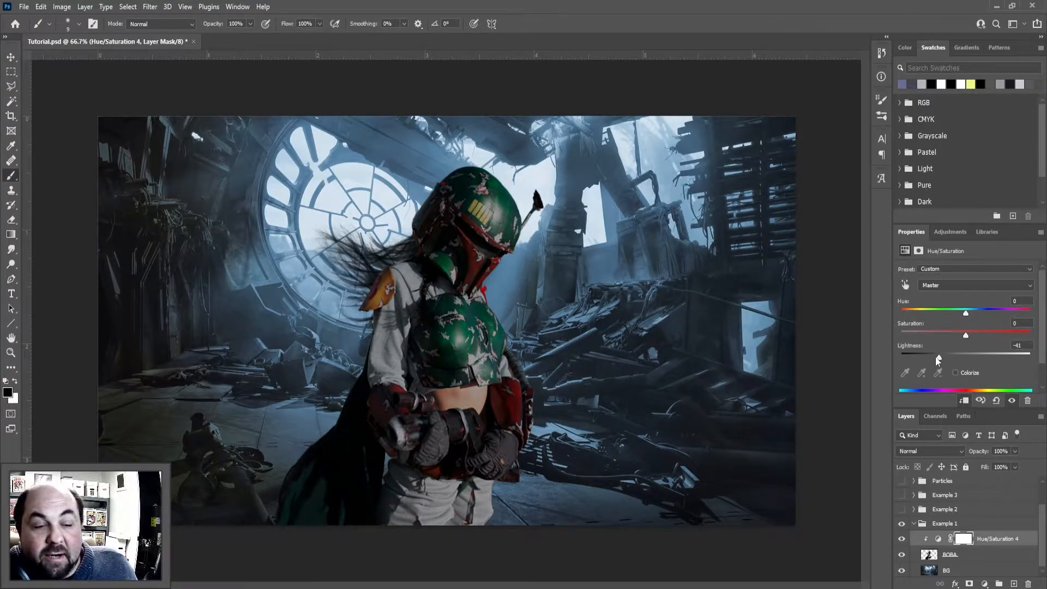
Add a second clipped Hue/Saturation adjustment with Colorize on, Hue 213, Saturation 25 and Lightness +31
click(985, 584)
click(982, 465)
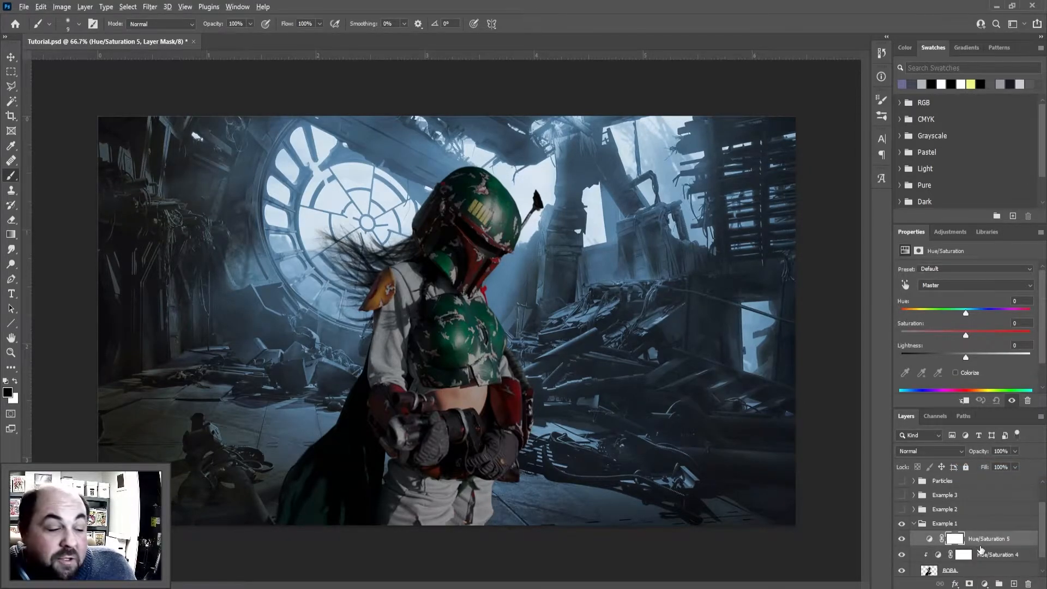
alt+click(982, 547)
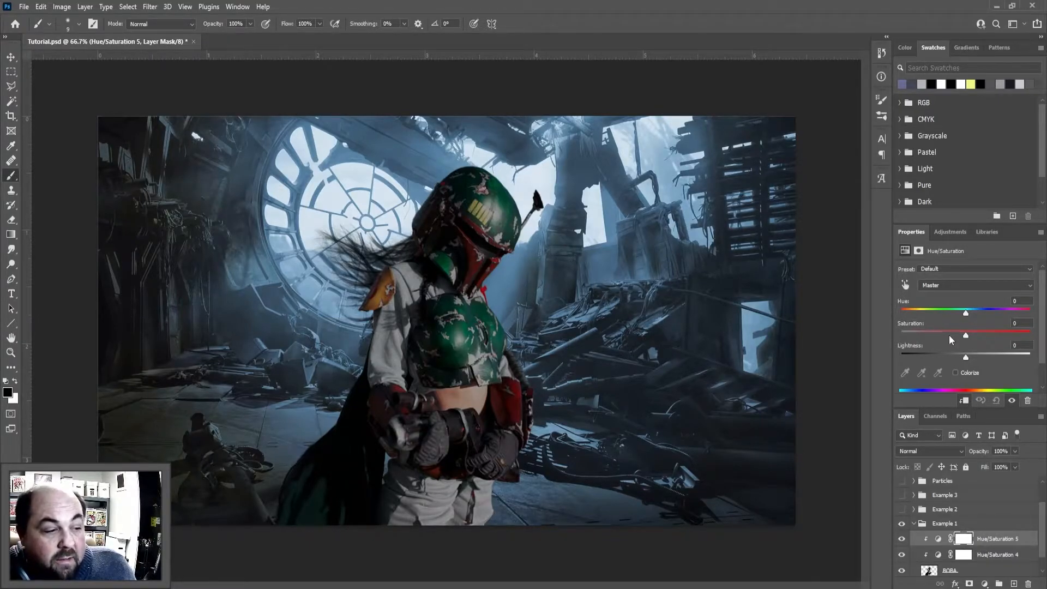
click(955, 373)
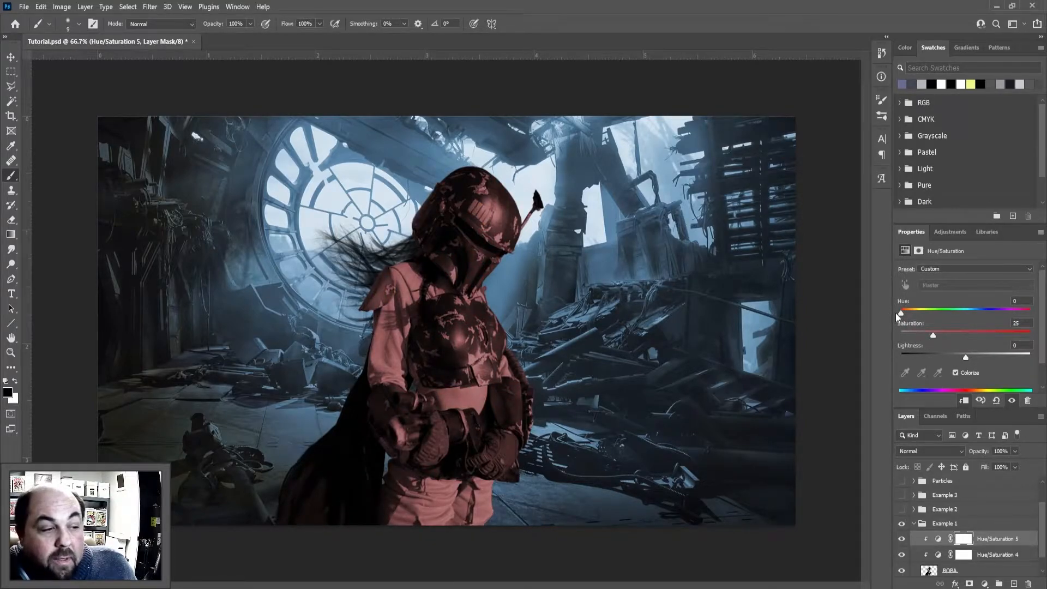
drag(900, 313, 978, 313)
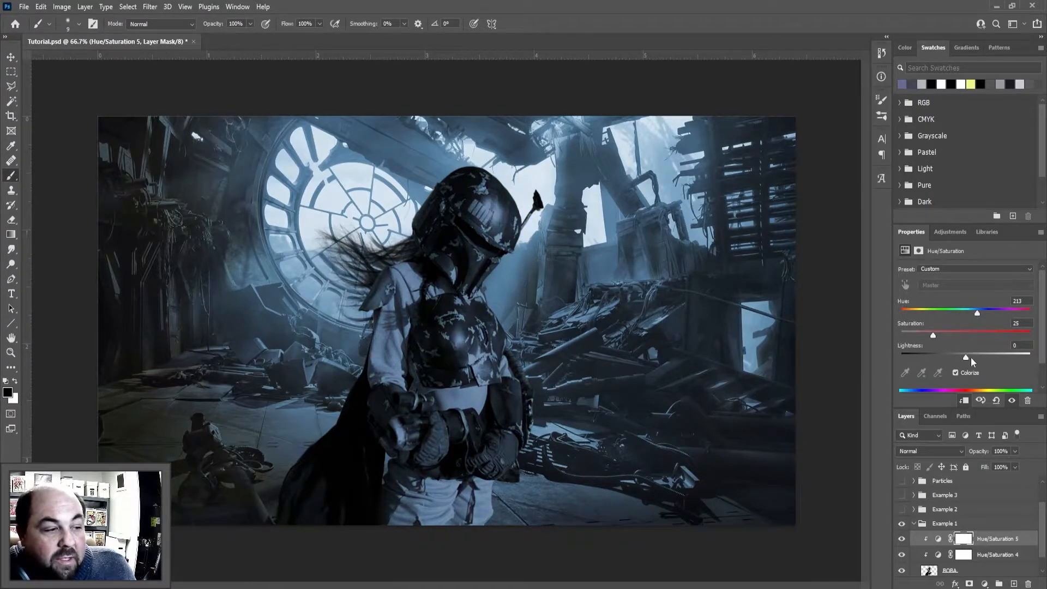
drag(966, 358, 987, 354)
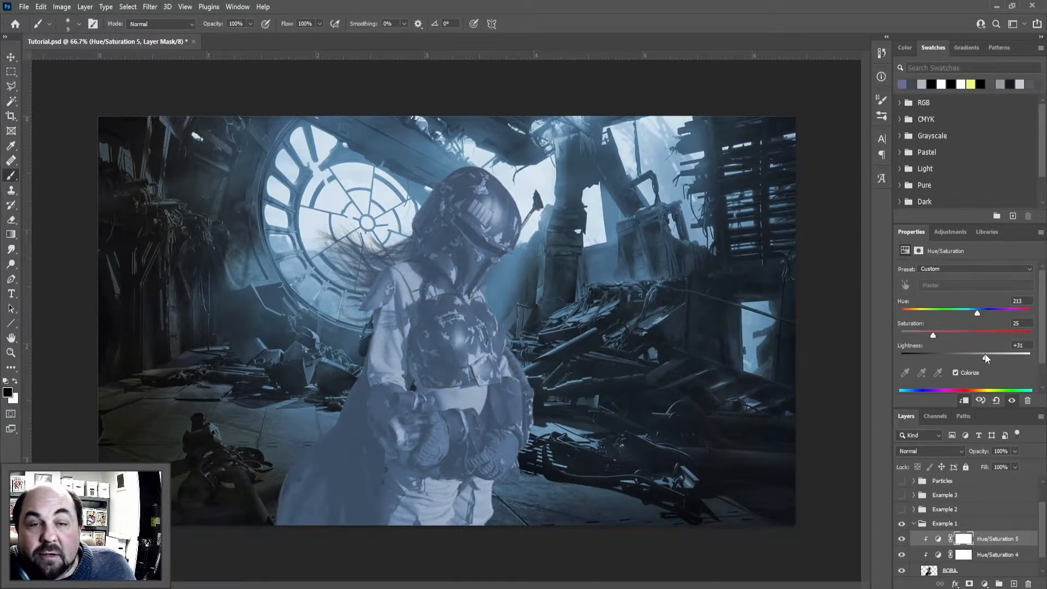
Add a third clipped Hue/Saturation adjustment with Colorize on, Hue 196, Saturation 25 and Lightness +30
click(984, 583)
click(990, 473)
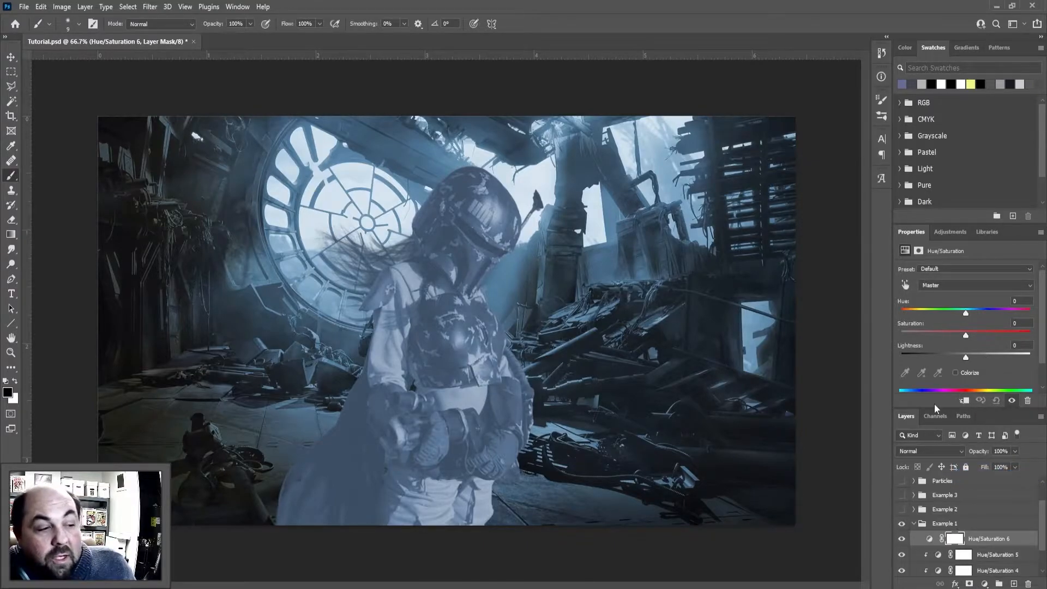
click(956, 372)
drag(903, 314, 972, 312)
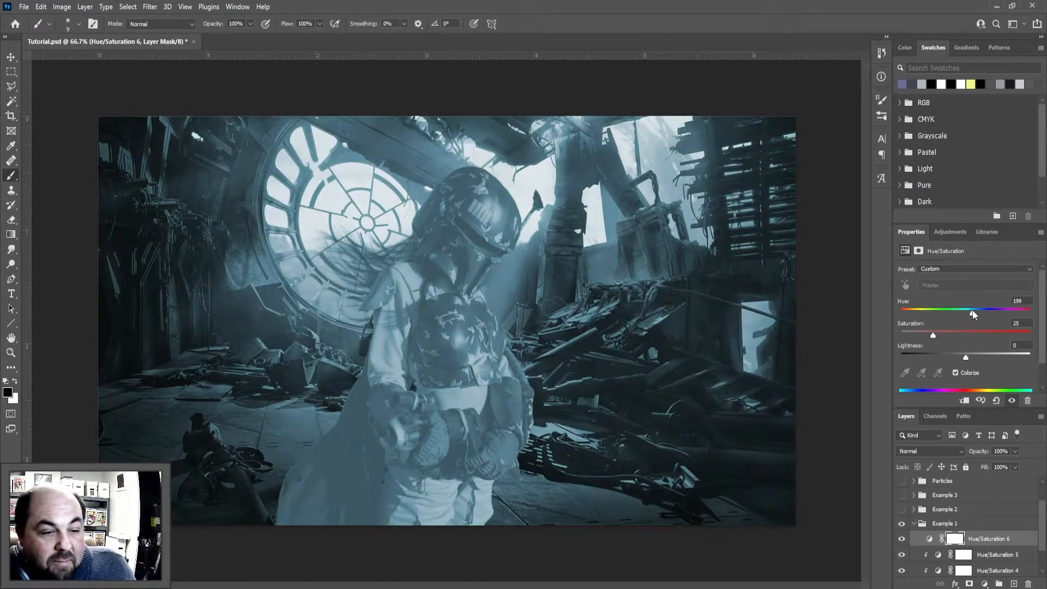
alt+click(981, 542)
drag(971, 313, 971, 313)
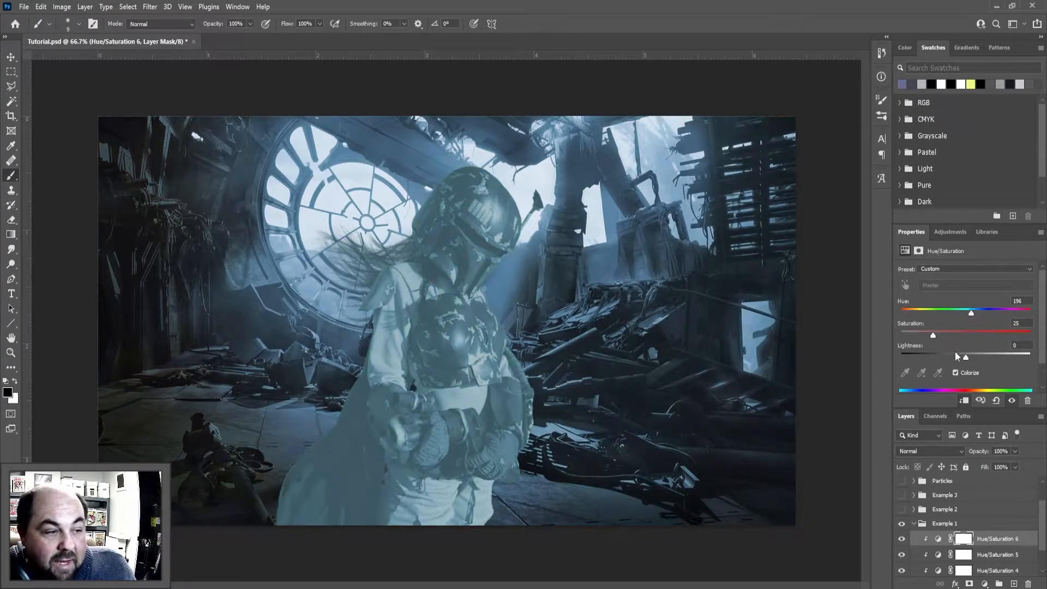
drag(964, 358, 985, 356)
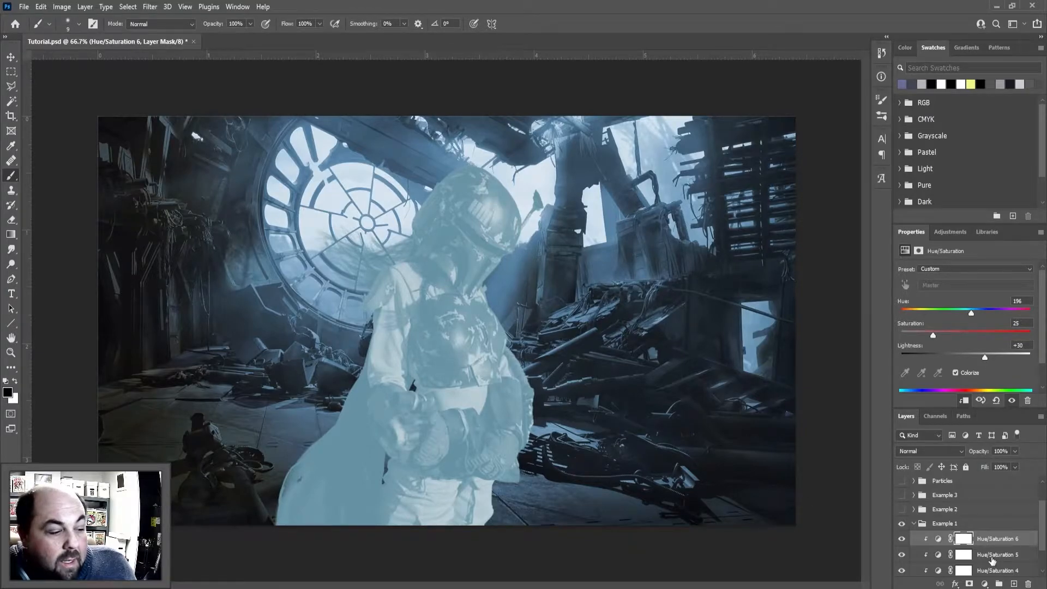
Rename the middle Hue/Saturation adjustment layer to "Highlight 2"
double_click(992, 554)
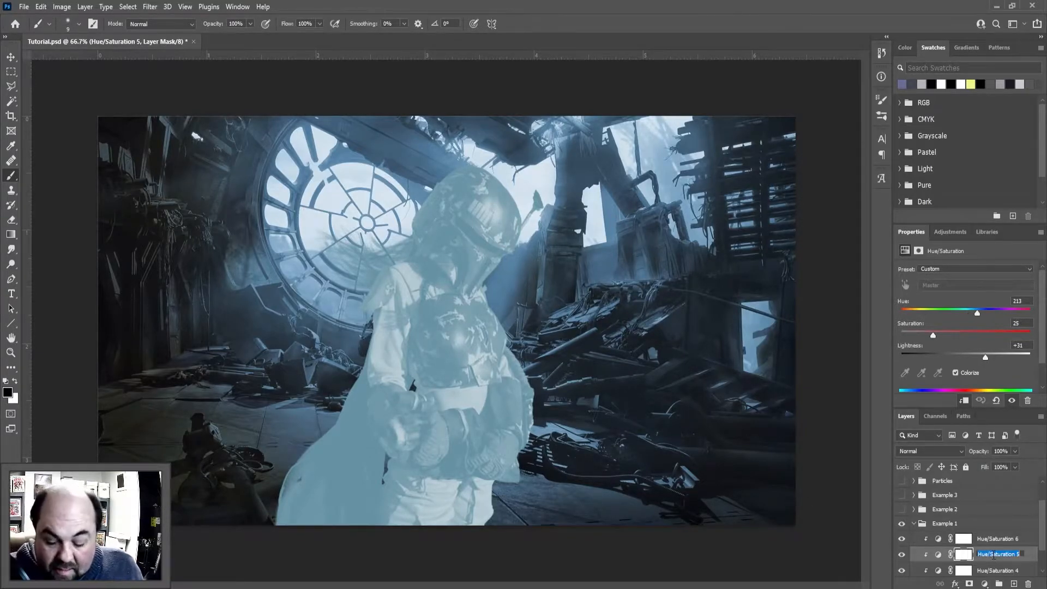
text(High)
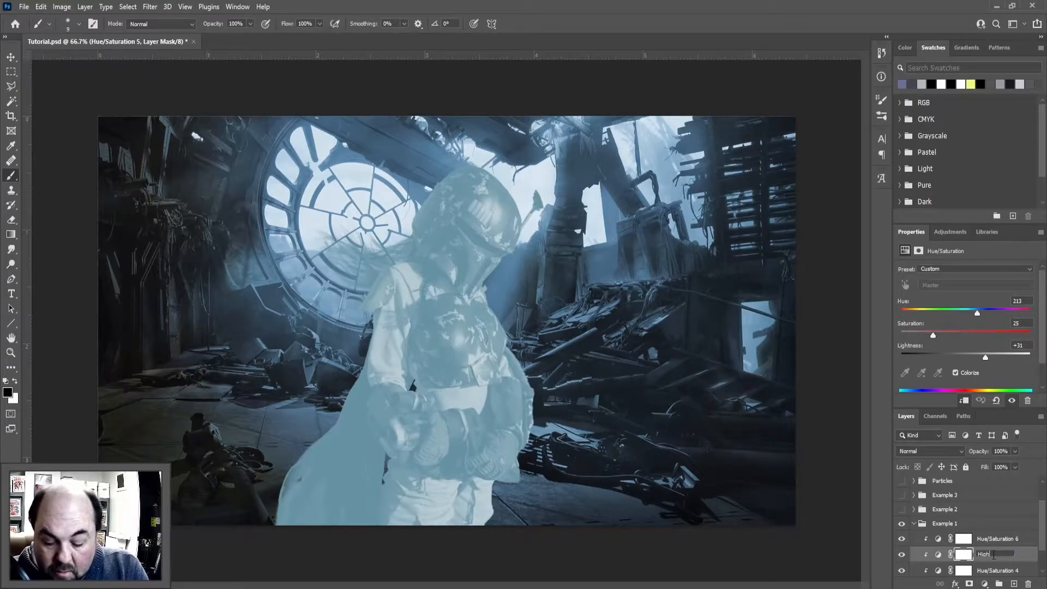
text(light)
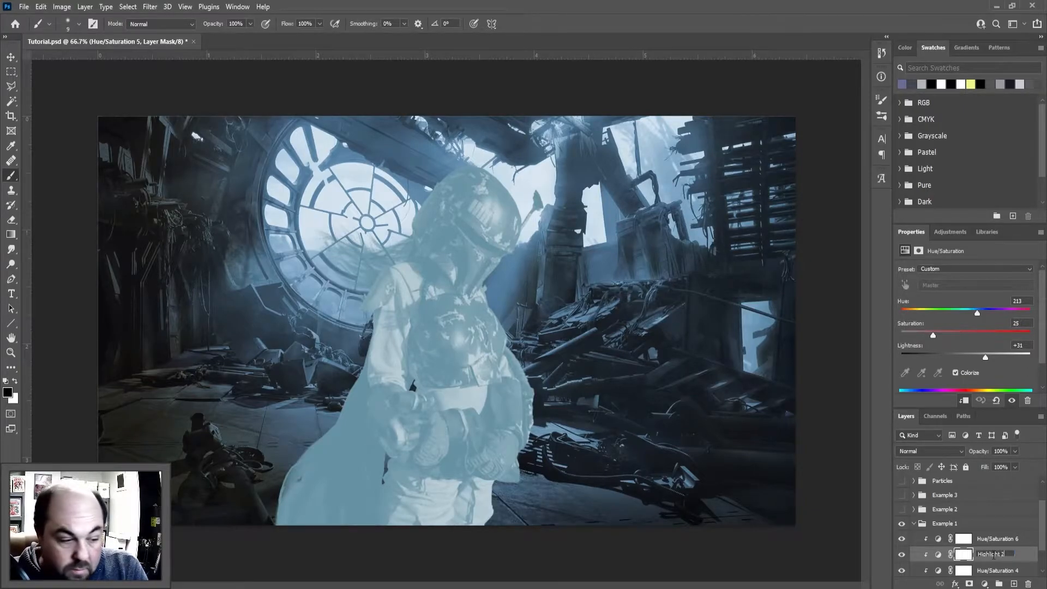
text( 2)
key(Return)
Rename the topmost Hue/Saturation adjustment layer to "Highlight1"
double_click(1007, 538)
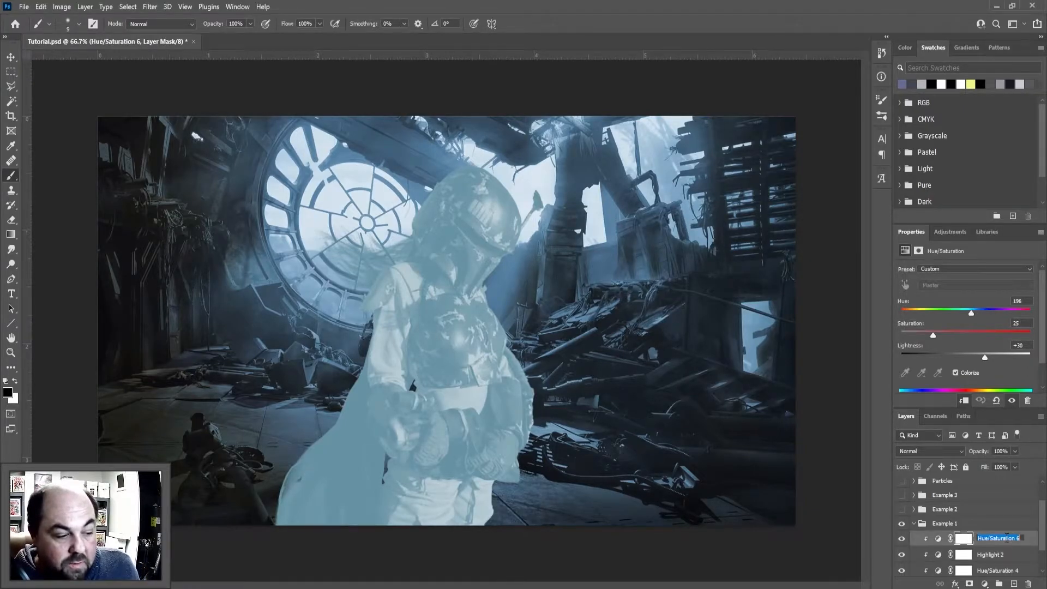
text(Highlight)
key(Return)
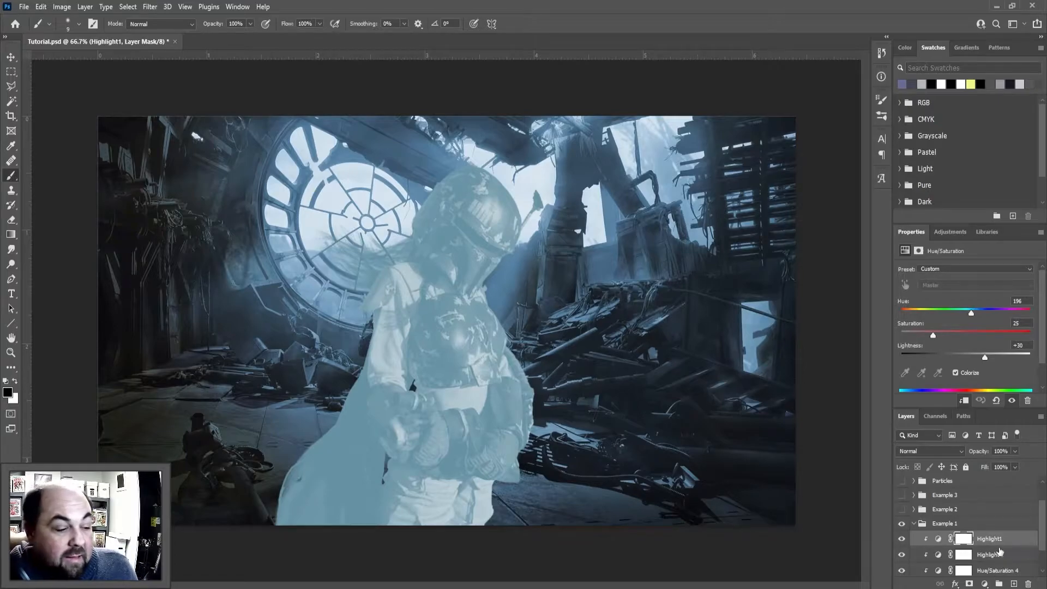
scroll(999, 552, down, 1)
scroll(991, 543, up, 1)
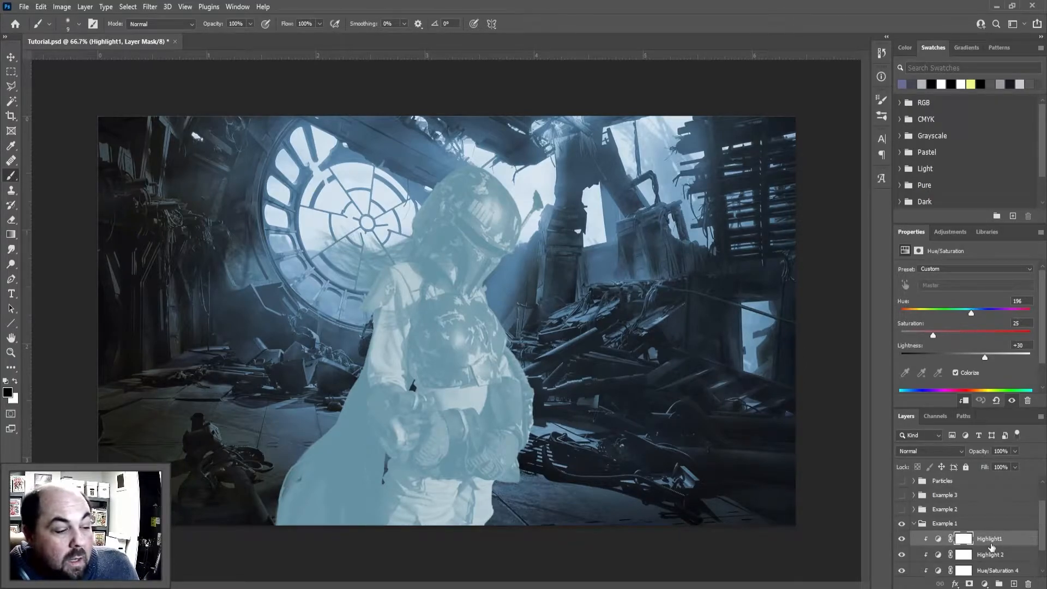
Invert the layer masks of Highlight1 and Highlight 2 to black to hide both color effects
click(963, 539)
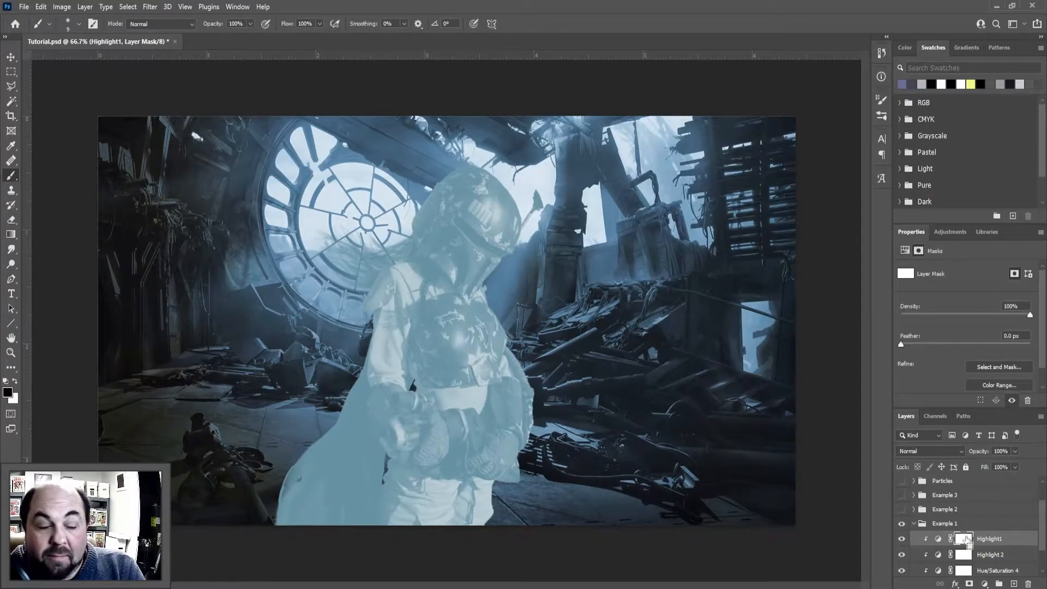
key(ctrl+i)
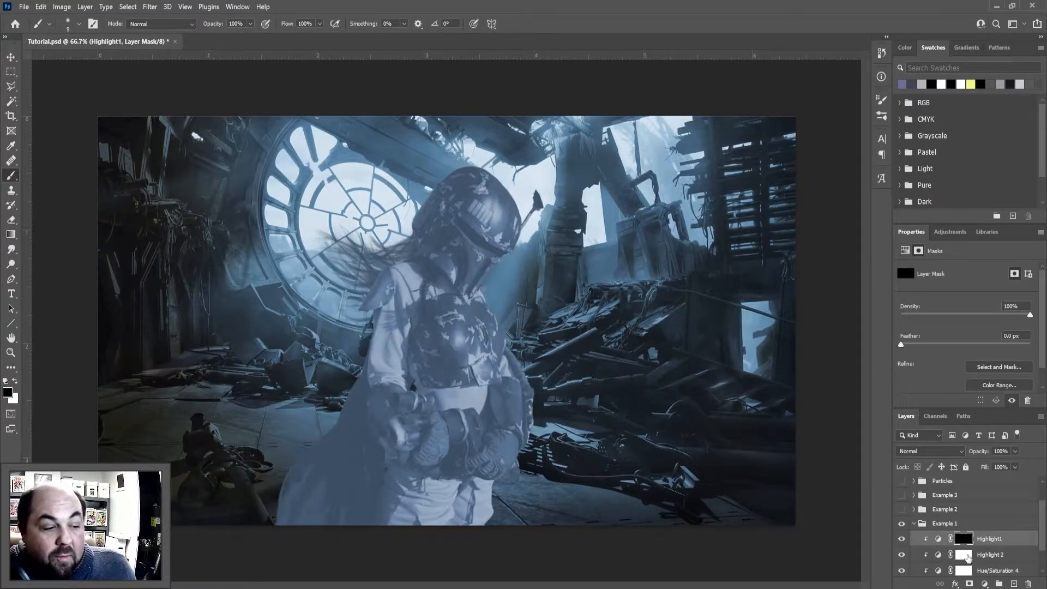
click(965, 555)
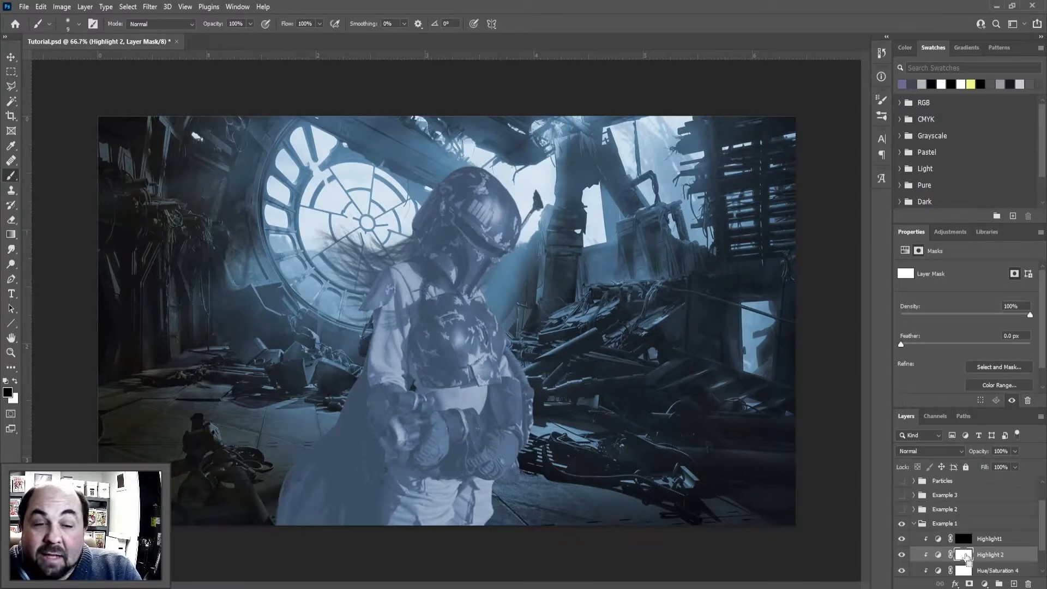
key(ctrl+i)
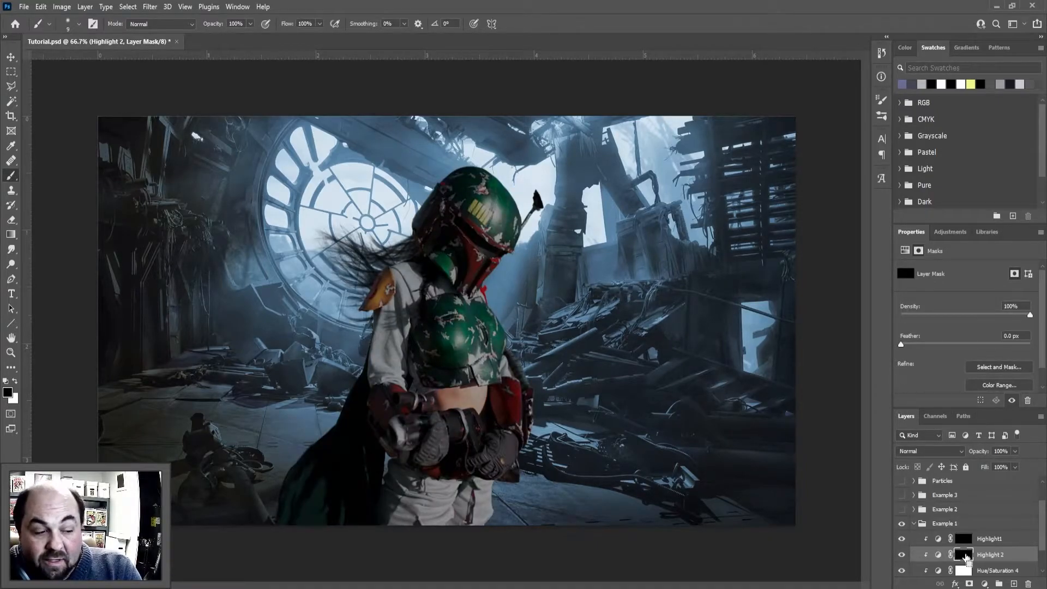
key(ctrl+i)
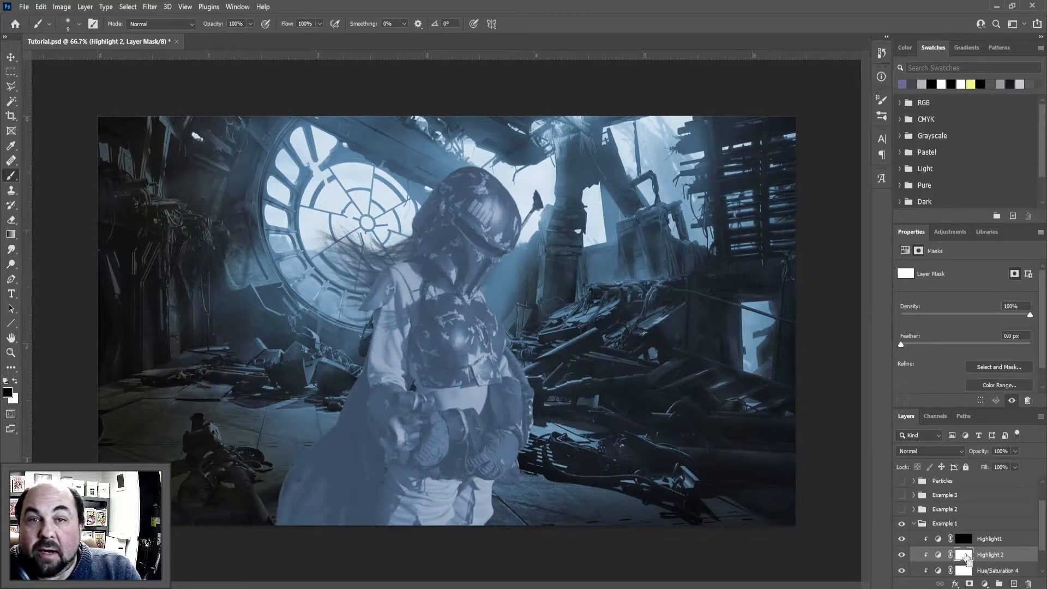
key(ctrl+i)
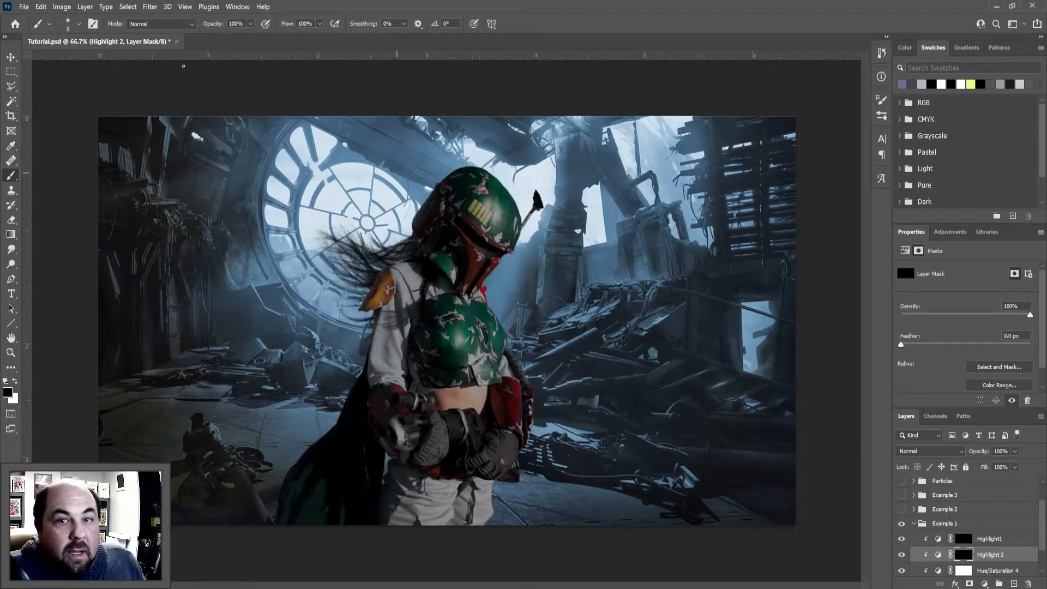
Choose a soft round brush and enlarge it to 61 px
click(79, 24)
mouse_move(67, 61)
mouse_down()
mouse_move(90, 87)
mouse_move(135, 87)
mouse_move(61, 86)
mouse_up()
click(438, 146)
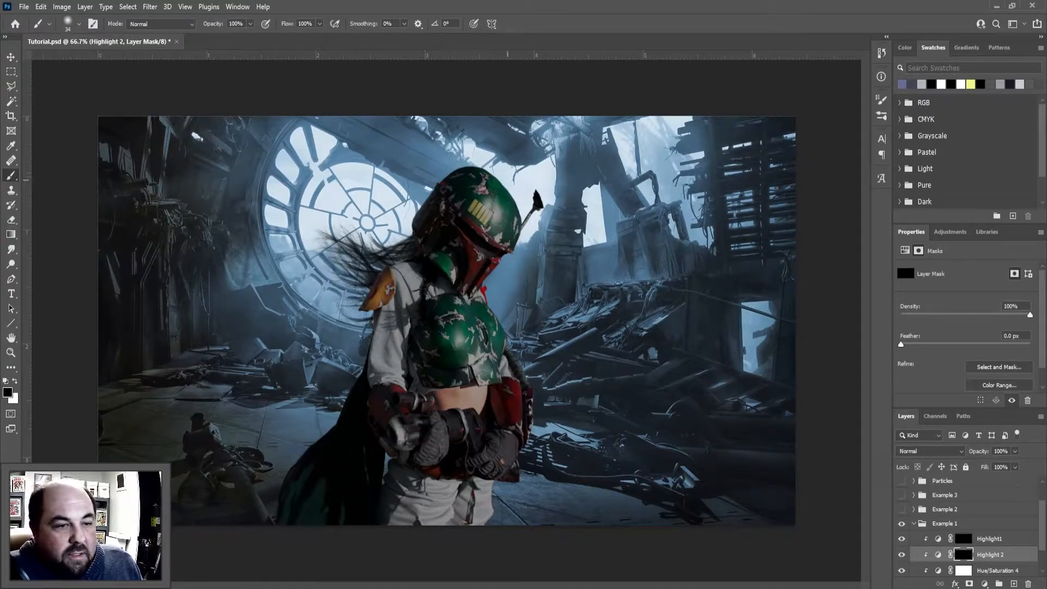
mouse_move(530, 223)
mouse_down()
mouse_move(539, 224)
mouse_move(530, 223)
mouse_up()
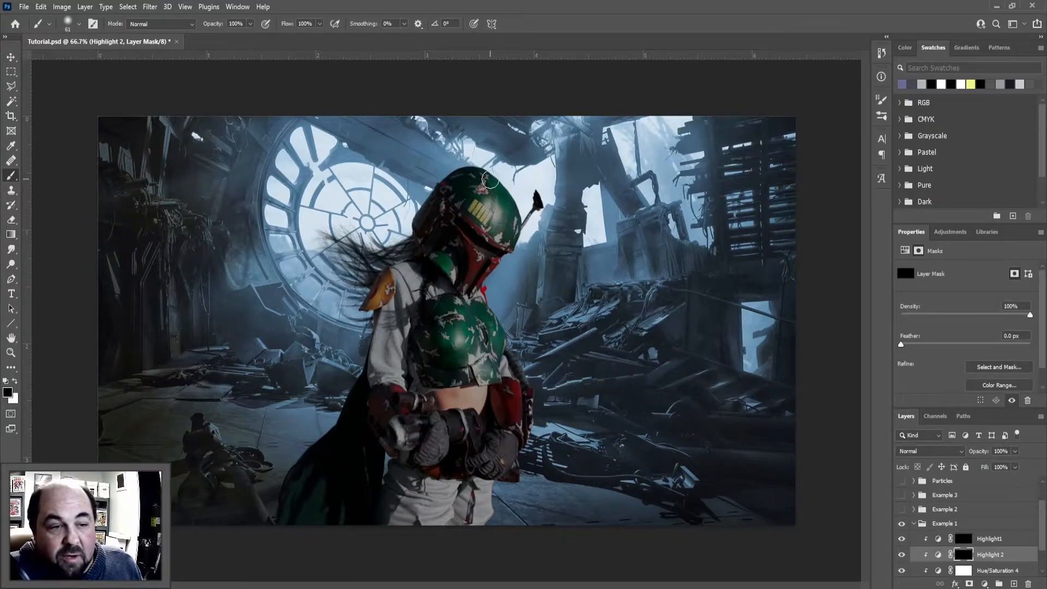
Try brushing a broad highlight on the Highlight 2 mask along the window-facing side of the helmet and body
key(x)
mouse_move(482, 170)
mouse_down()
mouse_move(520, 218)
mouse_move(478, 165)
mouse_move(515, 244)
mouse_move(502, 181)
mouse_move(491, 167)
mouse_move(518, 246)
mouse_move(485, 296)
mouse_move(512, 242)
mouse_move(484, 275)
mouse_move(473, 305)
mouse_move(478, 325)
mouse_move(490, 308)
mouse_move(481, 360)
mouse_up()
mouse_move(508, 346)
mouse_down()
mouse_move(532, 371)
mouse_move(538, 403)
mouse_up()
key(x)
mouse_move(521, 210)
mouse_down()
mouse_move(525, 249)
mouse_move(490, 173)
mouse_move(534, 228)
mouse_move(504, 190)
mouse_move(489, 207)
mouse_move(516, 213)
mouse_move(484, 299)
mouse_move(470, 279)
mouse_move(454, 292)
mouse_move(477, 301)
mouse_move(492, 289)
mouse_move(523, 346)
mouse_move(498, 285)
mouse_move(523, 308)
mouse_up()
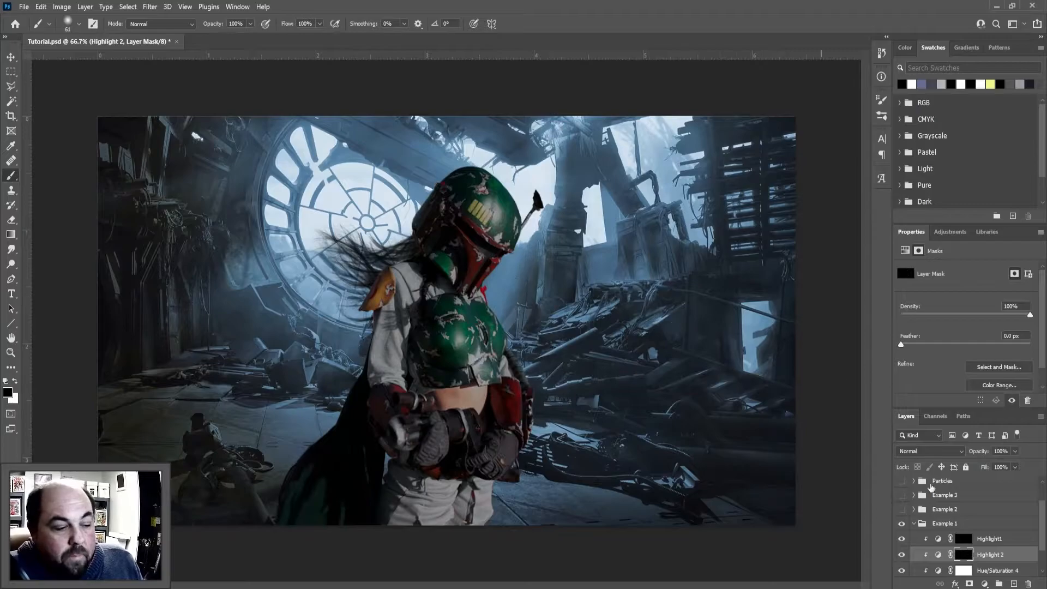
Shrink the brush to 13 px and paint a thin white rim along the helmet's front edge on the Highlight1 mask
click(978, 540)
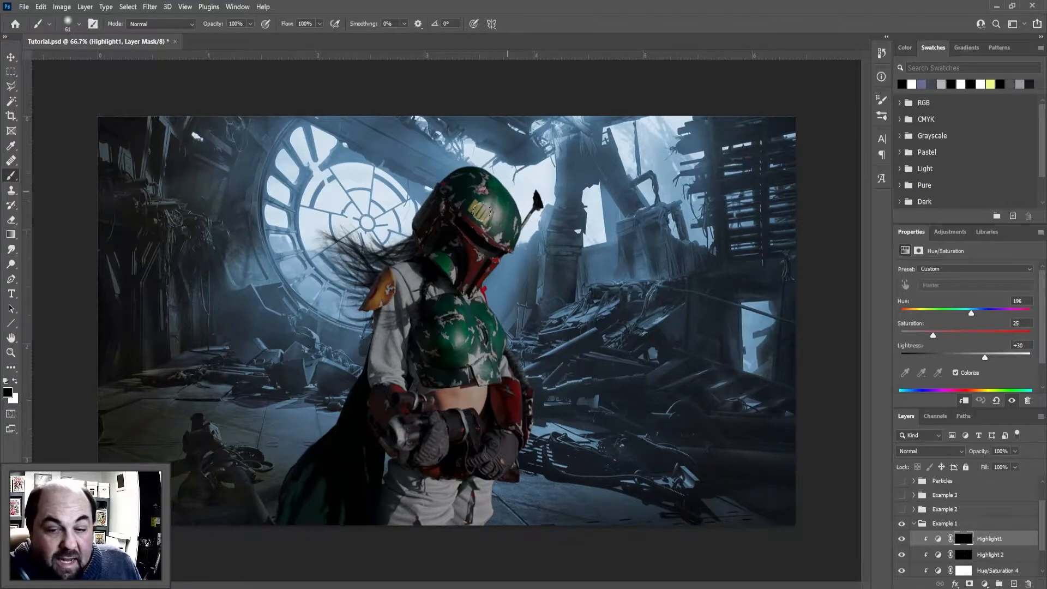
alt+right_click(510, 191)
drag(508, 191, 502, 191)
scroll(504, 189, up, 5)
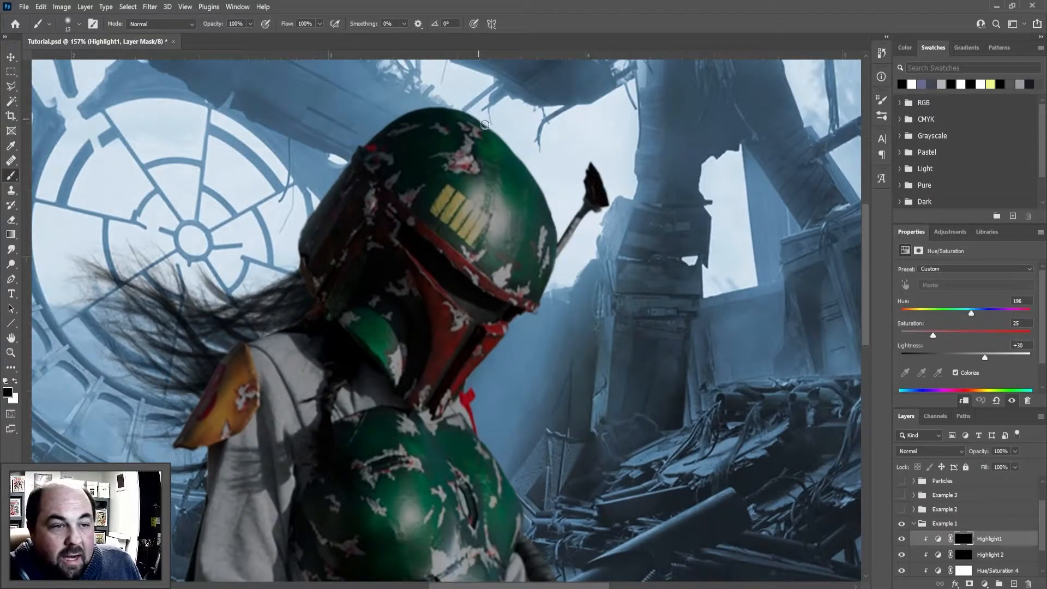
key(x)
mouse_move(469, 115)
mouse_down()
mouse_move(515, 155)
mouse_move(552, 217)
mouse_move(545, 311)
mouse_up()
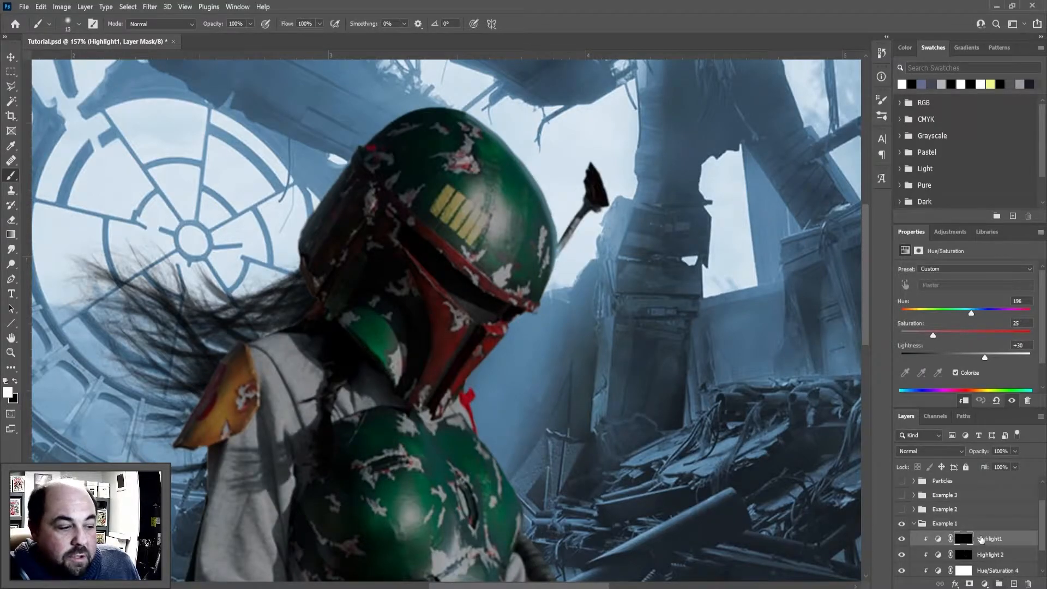
Raise the Highlight1 adjustment's Lightness to +53 and return to its layer mask with white as the painting color
click(964, 539)
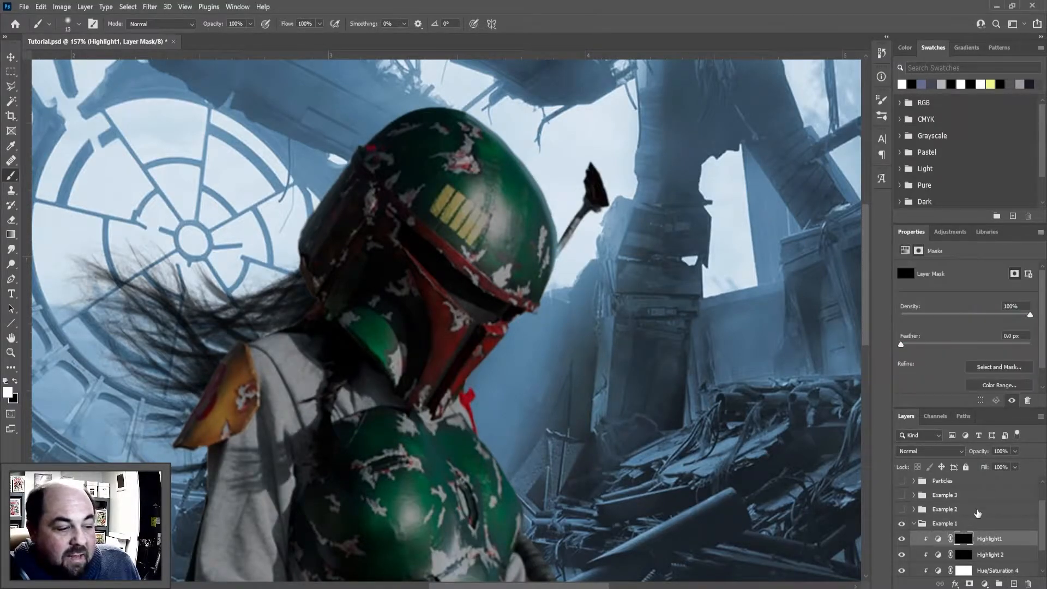
click(938, 539)
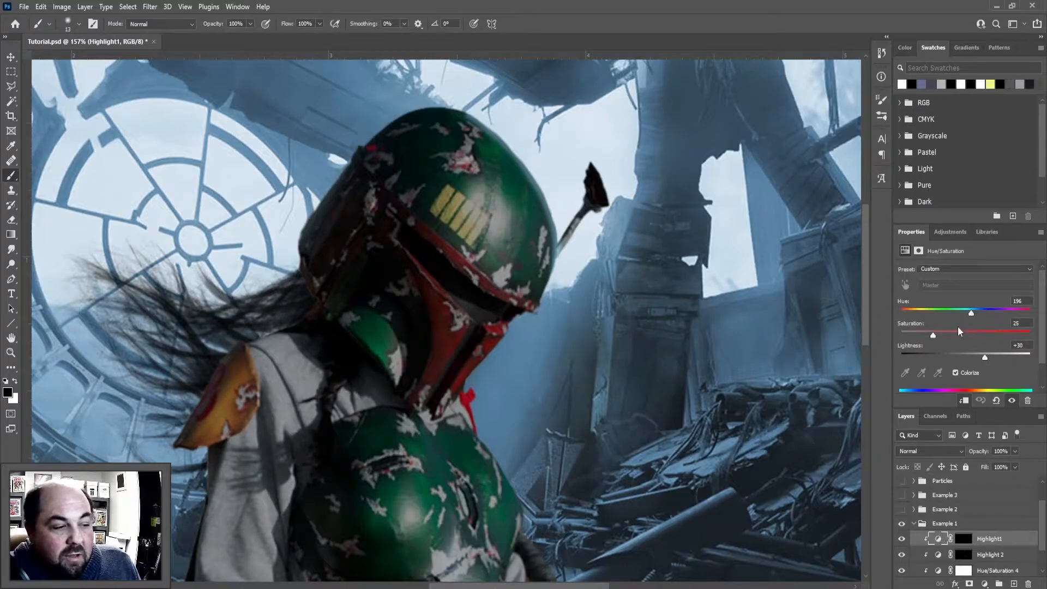
drag(985, 358, 999, 358)
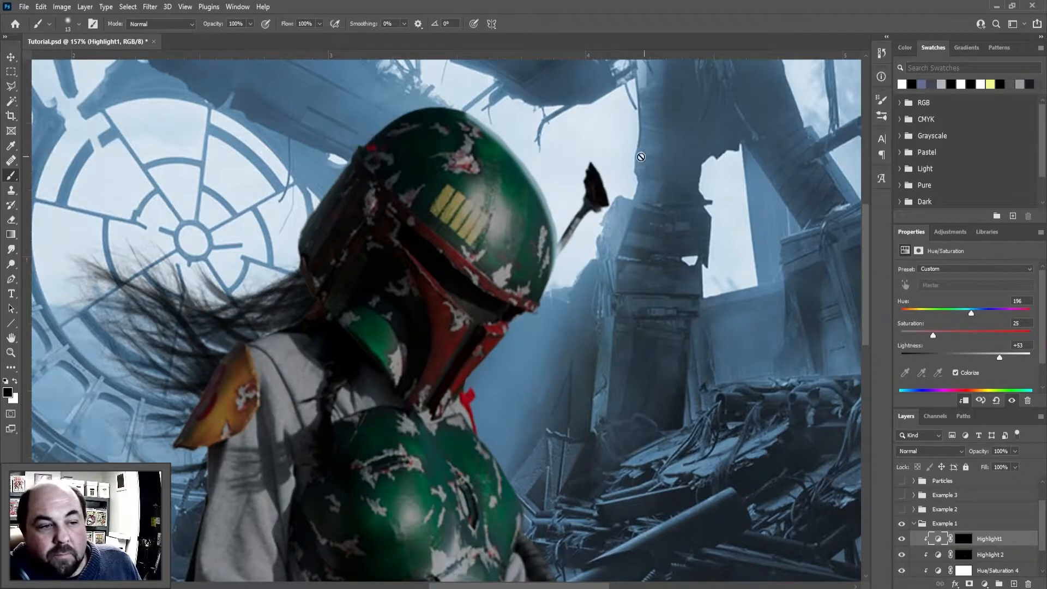
click(591, 162)
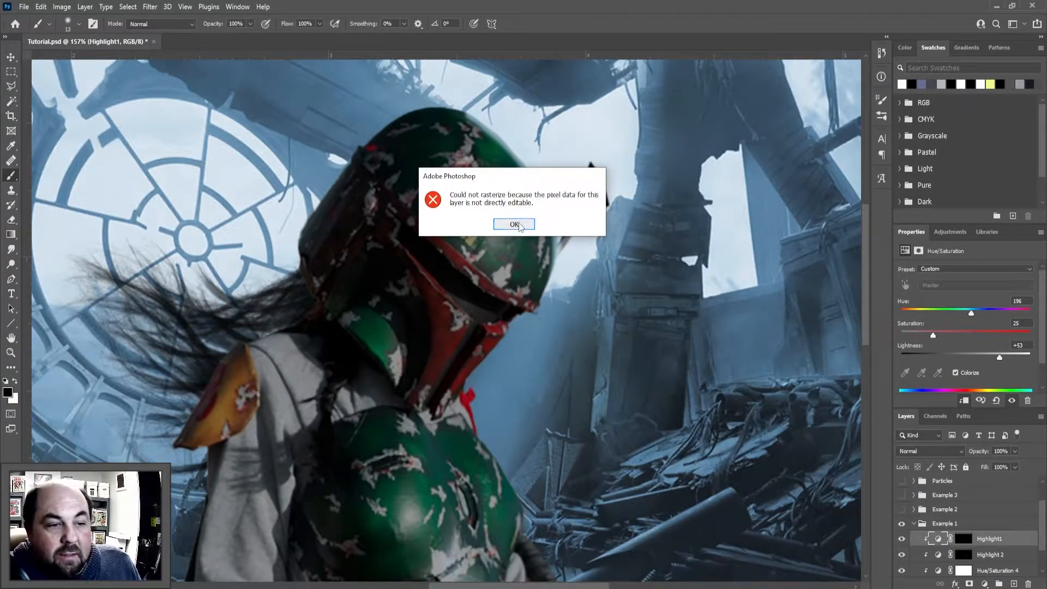
click(515, 224)
click(963, 538)
key(x)
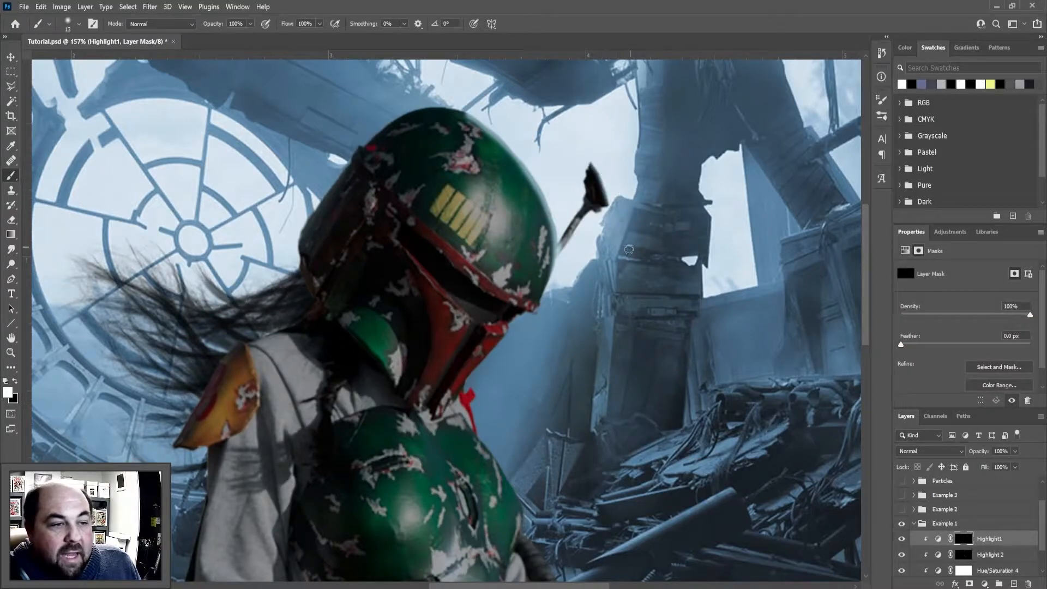
Try painting a highlight on the helmet's antenna in the Highlight1 mask, switching between white and black
mouse_move(599, 213)
mouse_down()
mouse_move(593, 186)
mouse_move(603, 220)
mouse_move(647, 263)
mouse_move(598, 250)
mouse_move(575, 260)
mouse_move(570, 246)
mouse_move(592, 212)
mouse_move(546, 268)
mouse_up()
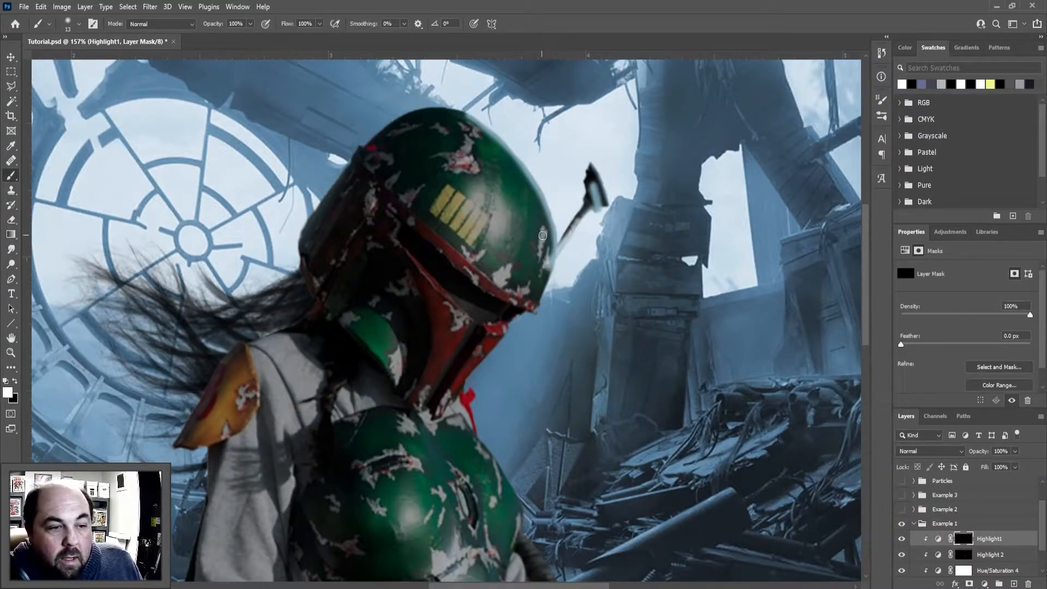
key(x)
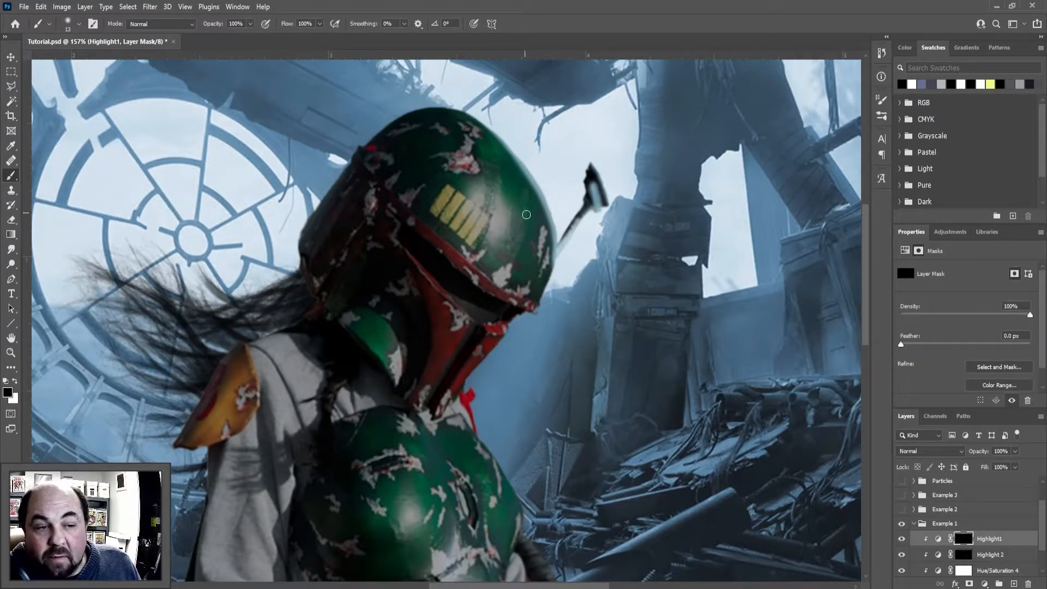
key(x)
key(x)
key(x)
key(x)
key(x)
key(x)
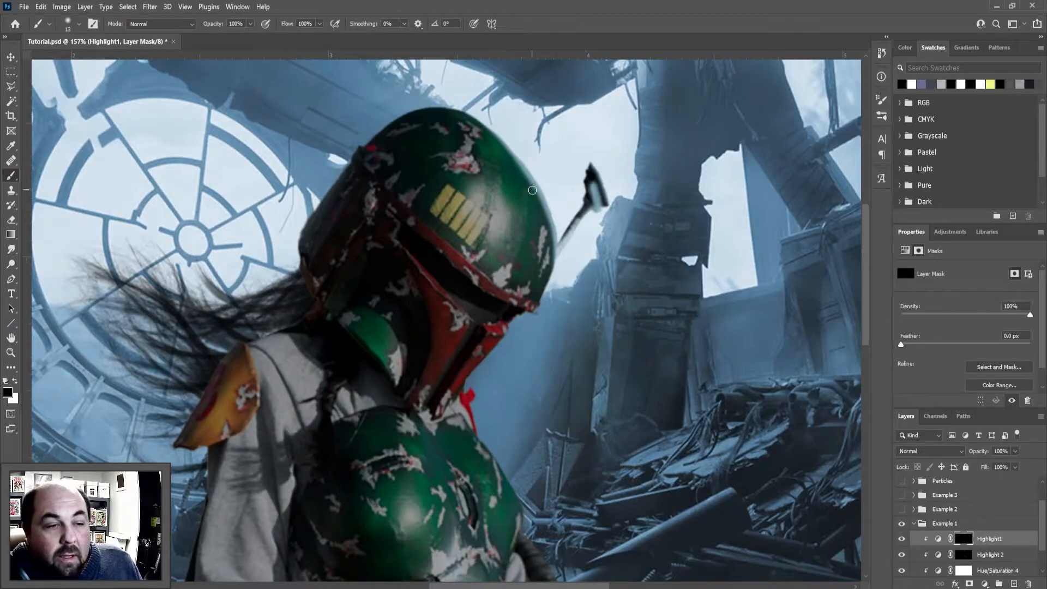
key(x)
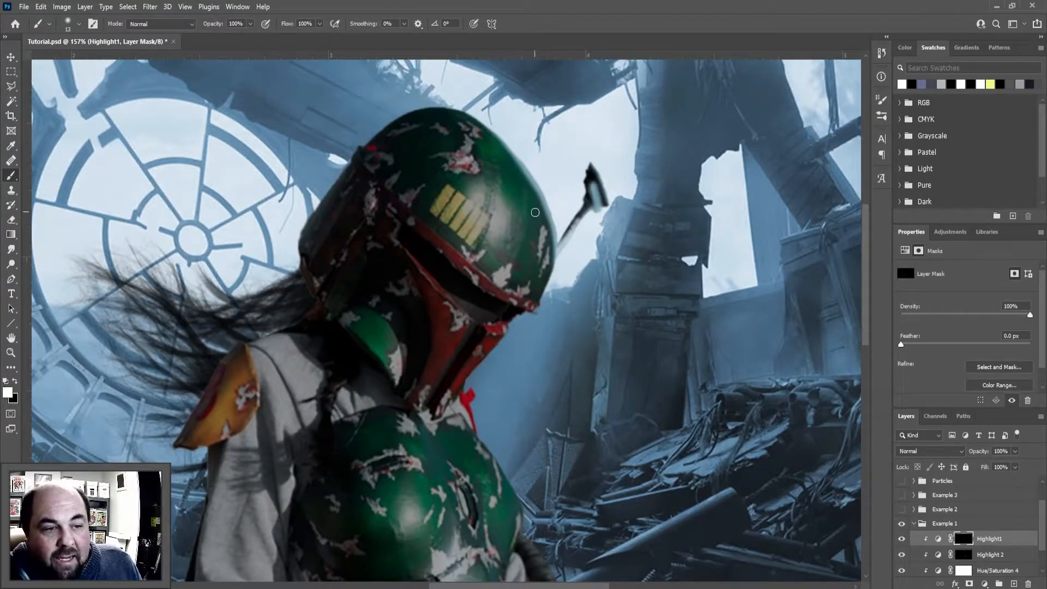
Try a thicker white highlight on the helmet's front edge, and paint the excess and the antenna highlight away with black
mouse_move(528, 196)
mouse_down()
mouse_move(551, 252)
mouse_move(548, 297)
mouse_up()
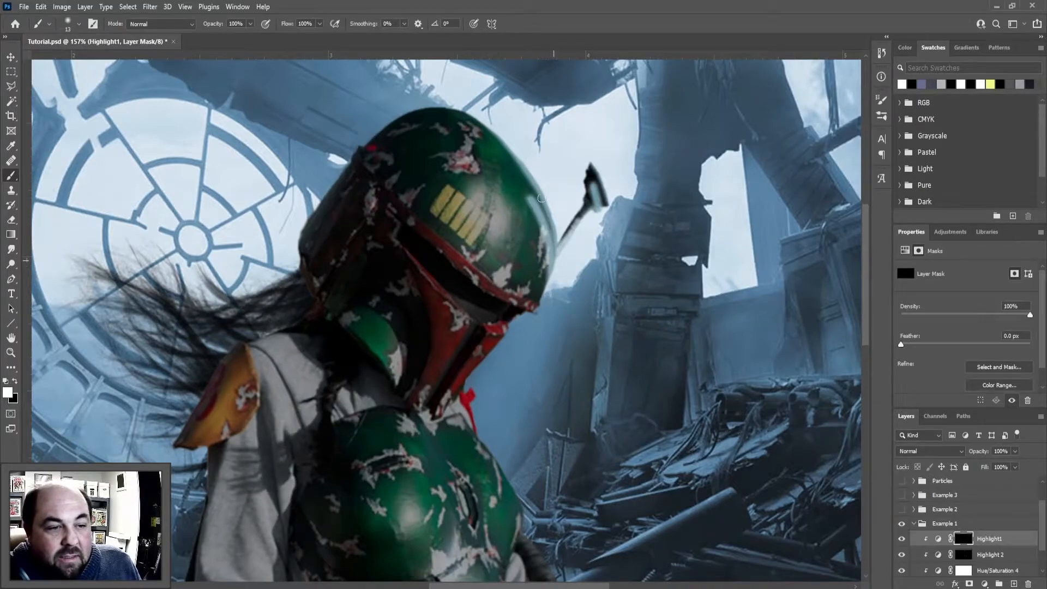
key(x)
mouse_move(531, 190)
mouse_down()
mouse_move(536, 301)
mouse_move(548, 230)
mouse_move(519, 198)
mouse_up()
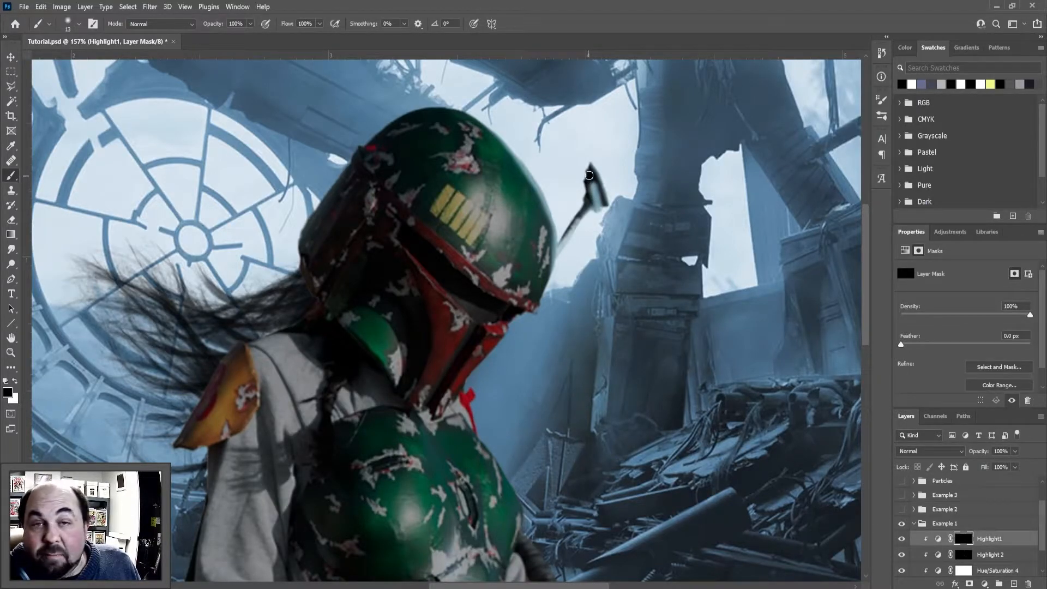
drag(591, 175, 606, 213)
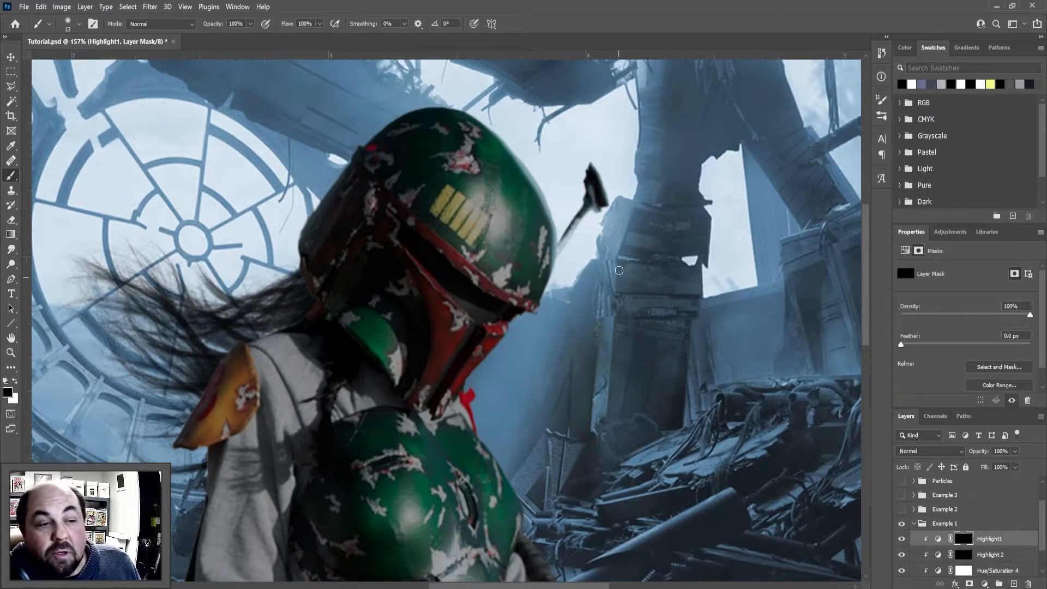
Check the brush's size and hardness settings
click(78, 24)
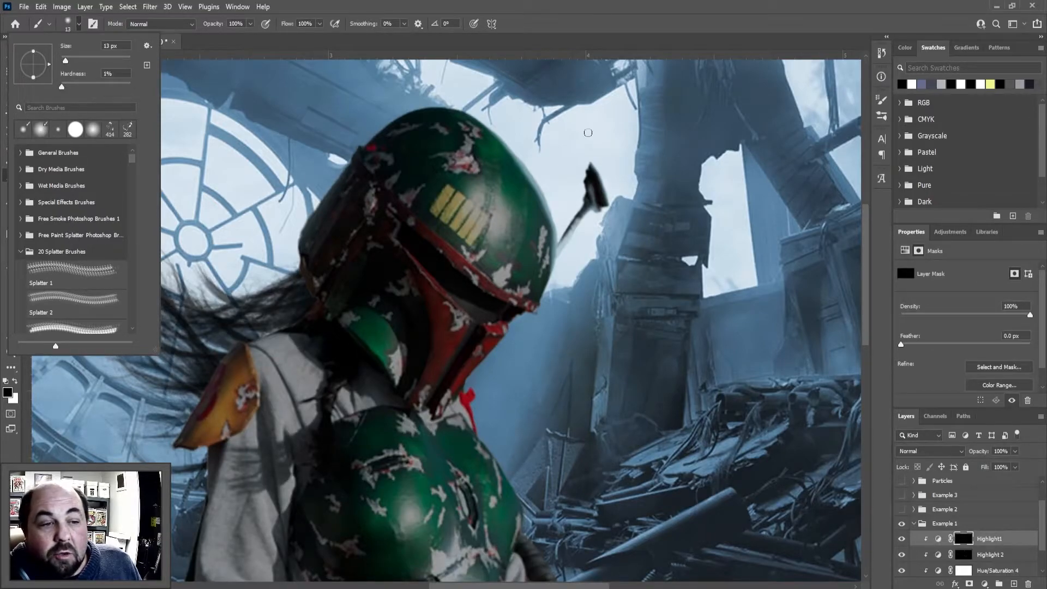
click(303, 129)
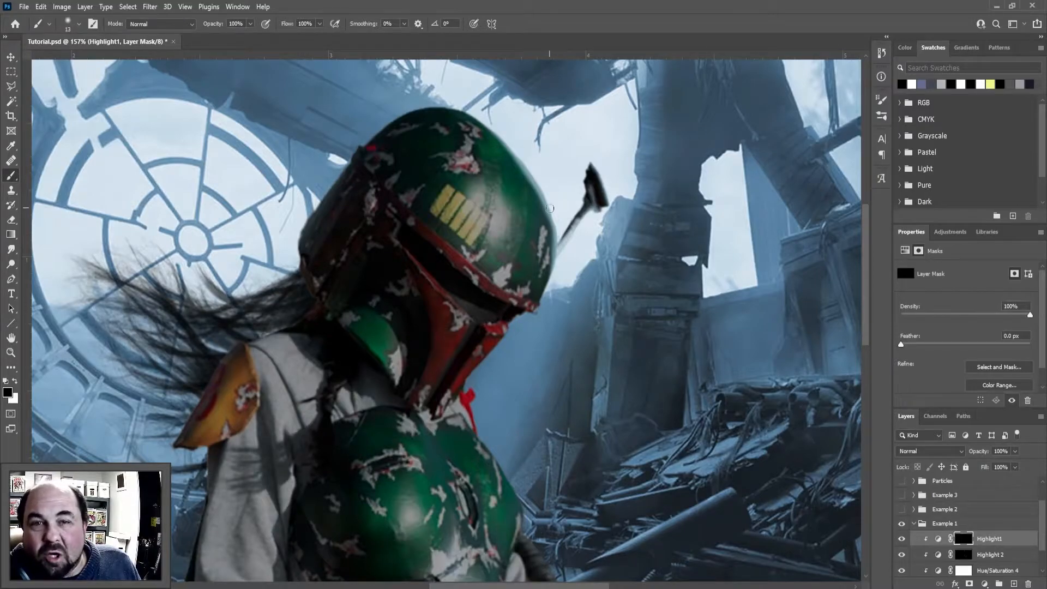
drag(589, 180, 593, 165)
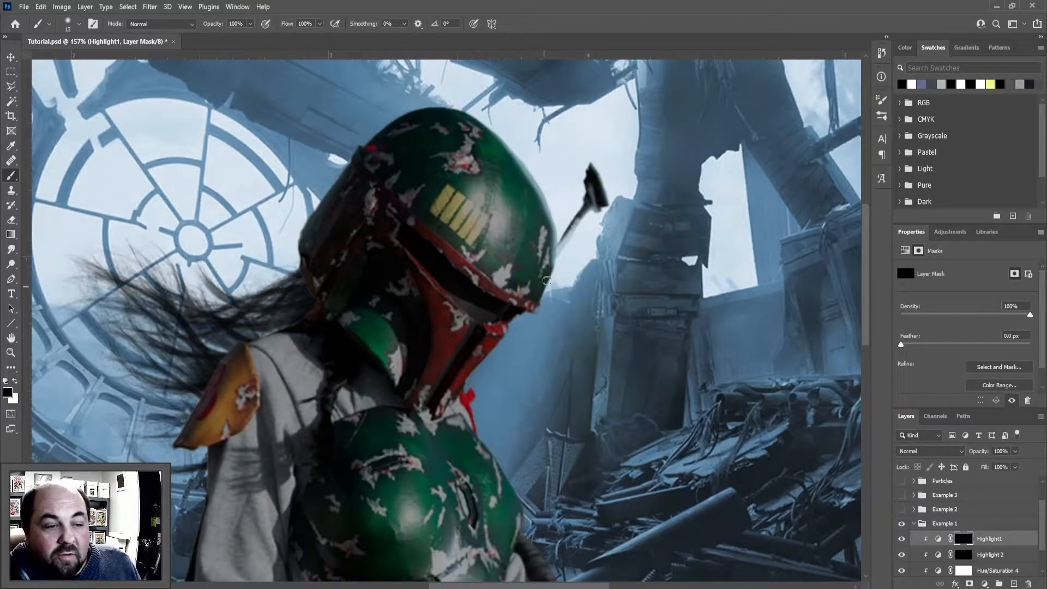
key(x)
key(x)
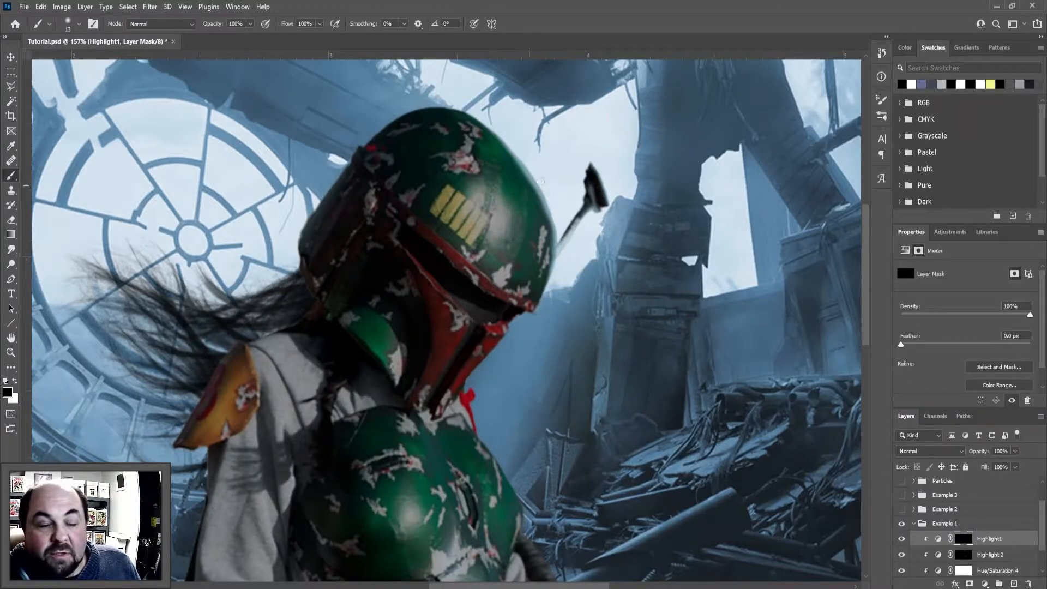
Paint thin white highlights on the Highlight1 mask along the neck and the chest armor's edges
scroll(553, 217, down, 2)
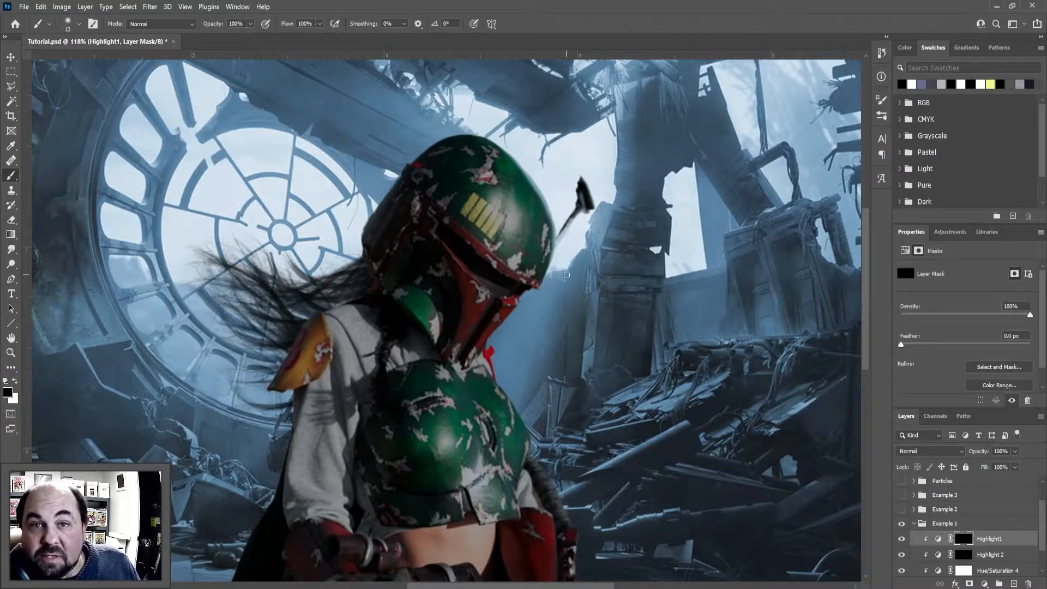
scroll(542, 317, up, 3)
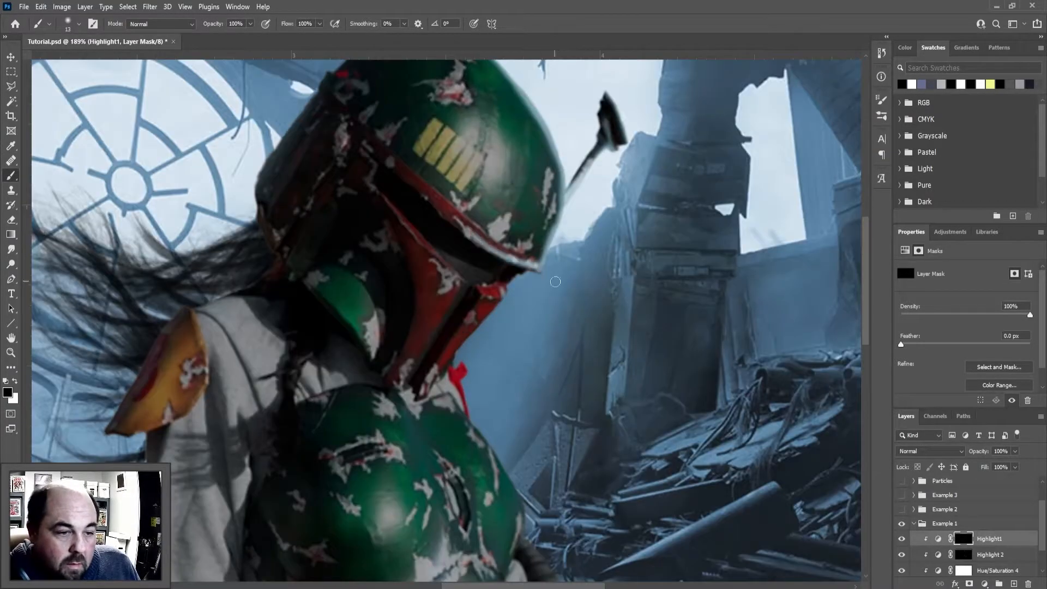
key(x)
drag(455, 364, 467, 414)
scroll(455, 352, down, 3)
mouse_move(324, 278)
mouse_down()
mouse_move(378, 274)
mouse_move(486, 345)
mouse_up()
drag(511, 525, 451, 532)
drag(516, 432, 507, 530)
Paint rim highlights on the Highlight1 mask along the hose and the outer edges of the red sleeve and gauntlet
scroll(528, 320, down, 3)
drag(526, 322, 599, 443)
drag(524, 337, 552, 358)
mouse_move(560, 404)
mouse_down()
mouse_move(594, 441)
mouse_move(611, 444)
mouse_up()
scroll(572, 437, down, 2)
scroll(600, 404, down, 3)
drag(613, 327, 582, 504)
drag(589, 434, 581, 314)
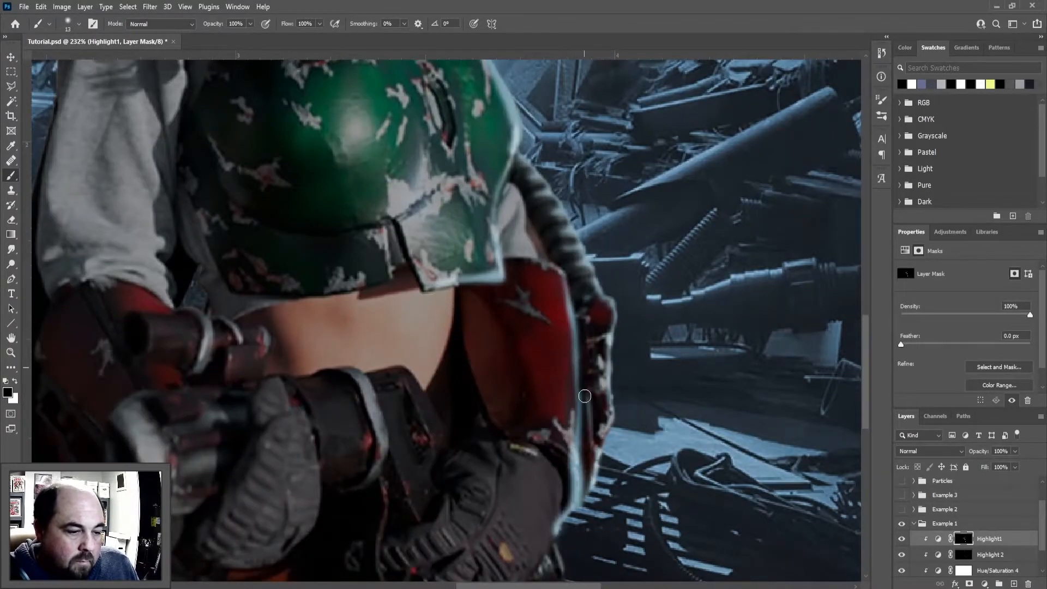
Paint fine highlights on the glove and weapon edges in the Highlight1 mask, trimming overspill with black
scroll(567, 327, down, 2)
drag(492, 411, 454, 436)
key(x)
drag(485, 423, 442, 435)
mouse_move(401, 333)
mouse_down()
mouse_move(441, 399)
mouse_move(362, 340)
mouse_move(246, 347)
mouse_move(327, 349)
mouse_up()
key(x)
key(x)
Add highlights to the weapon's barrel, the gripping fingers and the wrist gear on the Highlight1 mask
key(x)
mouse_move(263, 305)
mouse_down()
mouse_move(130, 282)
mouse_move(203, 288)
mouse_up()
key(x)
Paint highlights on the Highlight1 mask around the yellow shoulder pad, shoulder line and collar area, correcting with black
key(x)
drag(191, 352, 134, 436)
key(x)
drag(114, 383, 188, 358)
key(x)
drag(177, 405, 222, 400)
drag(177, 455, 212, 455)
mouse_move(260, 348)
mouse_down()
mouse_move(284, 365)
mouse_move(312, 480)
mouse_up()
drag(273, 388, 268, 475)
drag(282, 452, 281, 485)
scroll(280, 485, down, 3)
drag(280, 306, 456, 493)
key(x)
mouse_move(325, 181)
mouse_down()
mouse_move(255, 296)
mouse_move(346, 238)
mouse_up()
key(x)
Paint highlights along the trousers' outer edge and fabric details on the Highlight1 mask
key(x)
mouse_move(410, 139)
mouse_down()
mouse_move(338, 183)
mouse_move(353, 181)
mouse_up()
key(x)
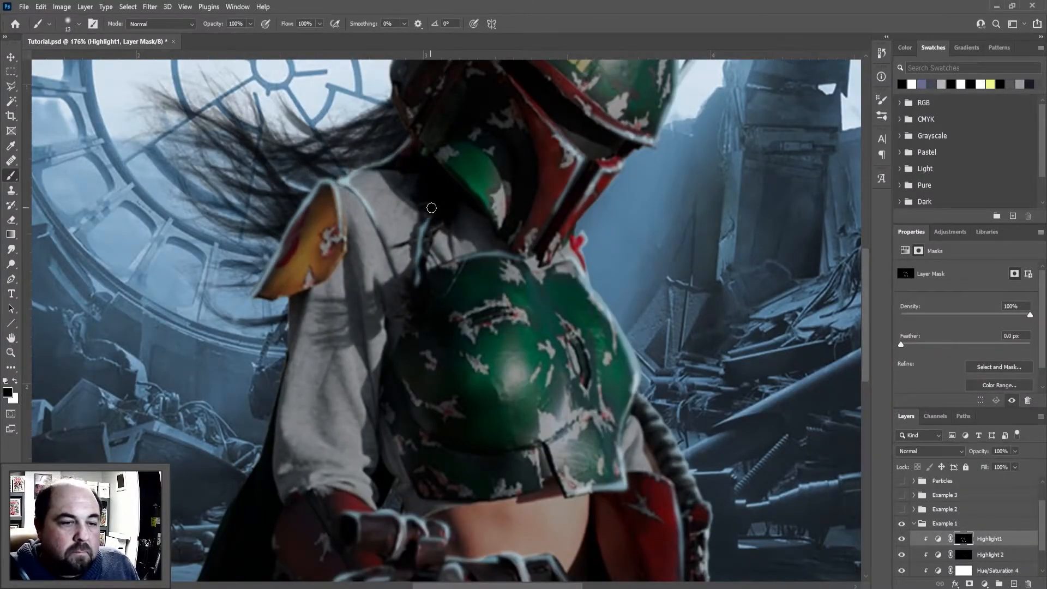
scroll(427, 322, down, 2)
drag(427, 322, 348, 128)
scroll(582, 518, up, 5)
drag(543, 392, 460, 458)
scroll(460, 458, down, 3)
drag(463, 350, 413, 476)
key(x)
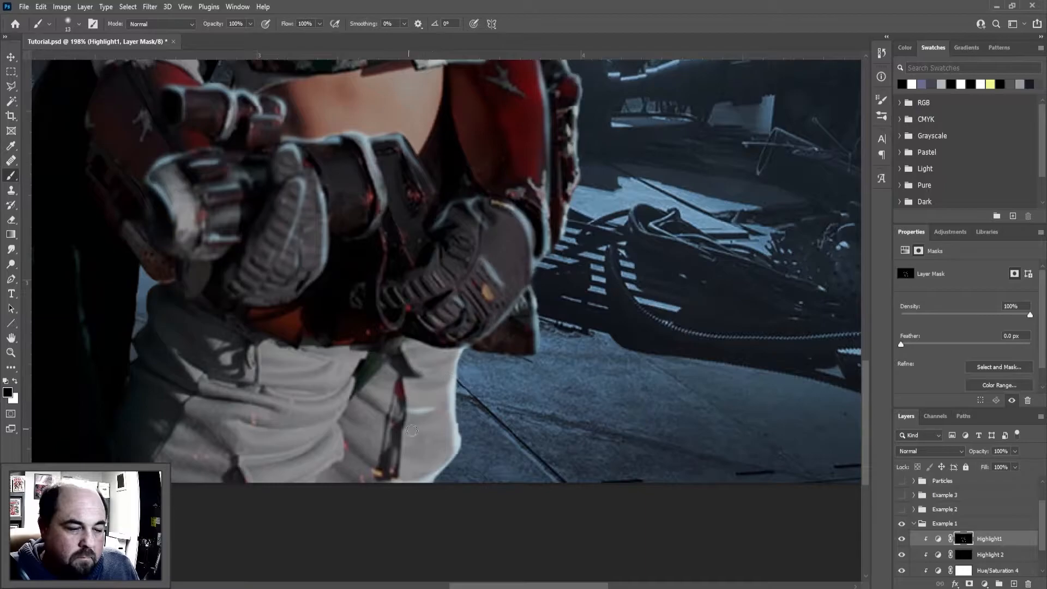
scroll(367, 453, up, 3)
scroll(460, 140, down, 6)
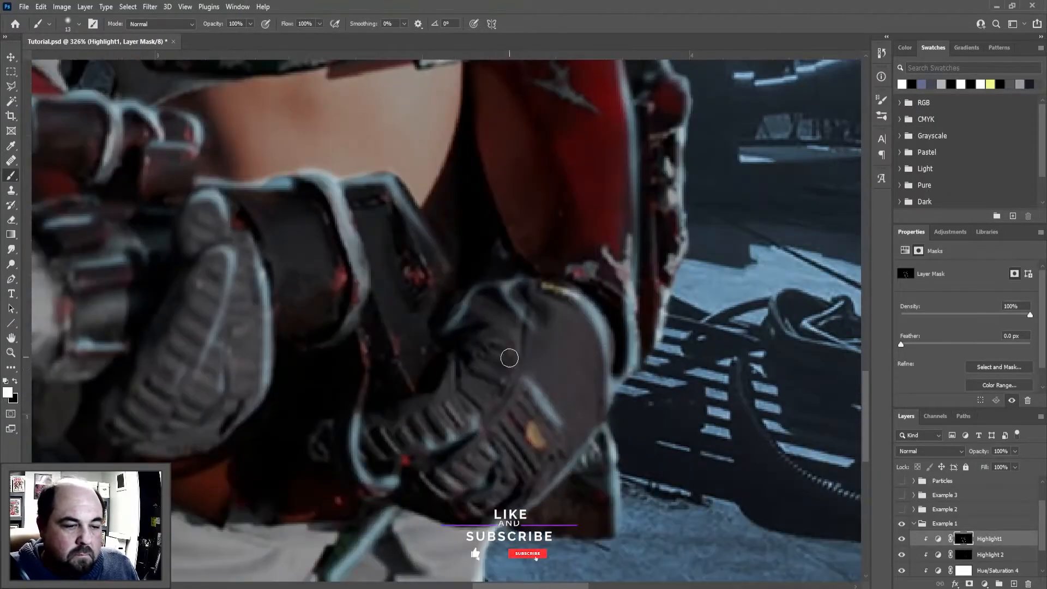
Paint highlights along the trouser folds below the gloves, switching to black to soften them
scroll(458, 432, up, 4)
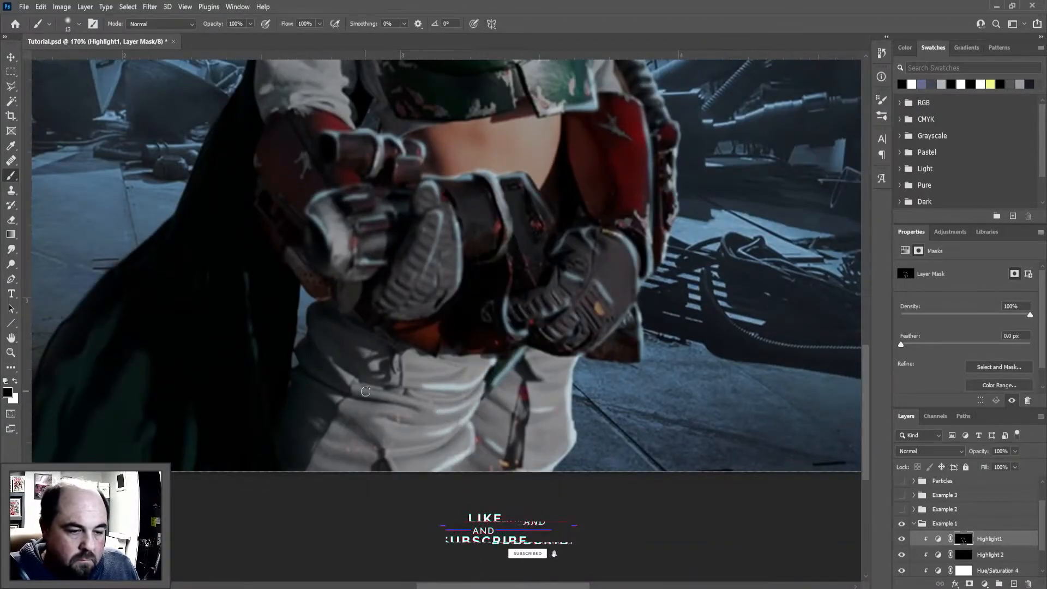
scroll(382, 392, down, 3)
scroll(375, 366, up, 2)
drag(375, 366, 354, 431)
key(x)
mouse_move(444, 391)
mouse_down()
mouse_move(456, 494)
mouse_move(451, 409)
mouse_up()
key(x)
scroll(398, 534, up, 3)
Paint highlights along the cape's outer edge and folds on the Highlight1 mask
drag(330, 422, 273, 539)
drag(401, 487, 390, 559)
key(x)
scroll(393, 512, down, 3)
drag(404, 404, 329, 519)
drag(458, 294, 367, 376)
Paint highlights on the grey sleeve's fabric folds in the Highlight1 mask, trimming them with black
scroll(437, 245, up, 3)
drag(439, 232, 459, 338)
drag(450, 303, 462, 335)
key(x)
drag(431, 345, 448, 392)
drag(385, 352, 431, 425)
key(x)
drag(426, 372, 388, 407)
Paint a rim highlight along the back of the helmet on the Highlight1 mask and clean up its edges
scroll(430, 404, down, 5)
scroll(382, 349, up, 3)
scroll(381, 347, up, 3)
key(x)
mouse_move(401, 148)
mouse_down()
mouse_move(352, 188)
mouse_move(284, 348)
mouse_up()
scroll(415, 295, up, 3)
scroll(436, 311, up, 3)
key(x)
mouse_move(480, 303)
mouse_down()
mouse_move(371, 215)
mouse_move(428, 281)
mouse_up()
key(x)
mouse_move(628, 166)
mouse_down()
mouse_move(561, 185)
mouse_move(627, 167)
mouse_up()
Touch up the highlights along the chest armor's lower edge and around the gauntlets on the Highlight1 mask
key(x)
scroll(654, 147, up, 3)
scroll(440, 285, down, 10)
key(x)
scroll(466, 390, up, 6)
key(x)
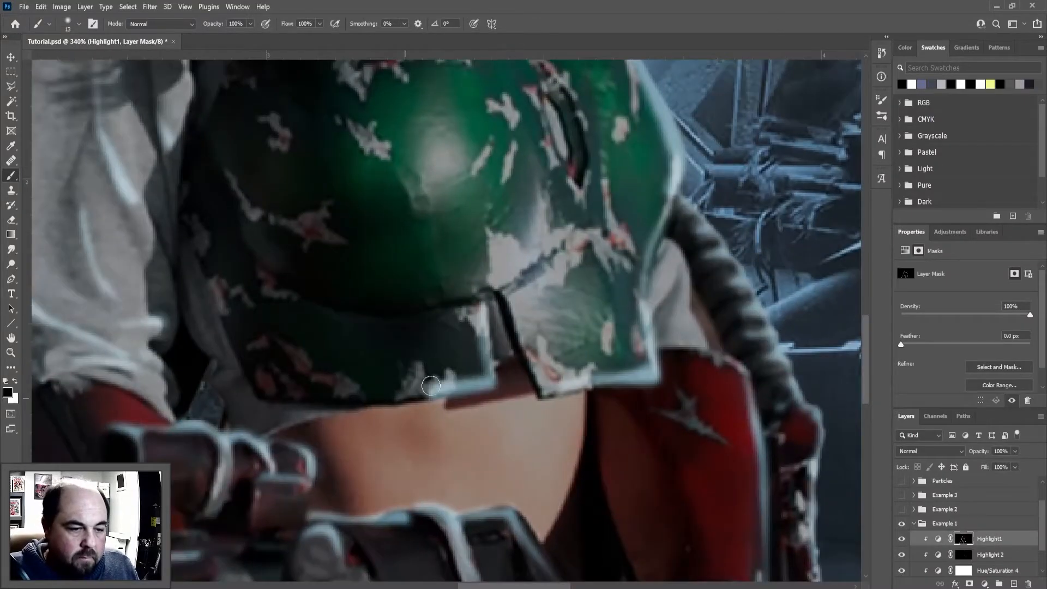
scroll(462, 417, down, 8)
scroll(462, 417, up, 3)
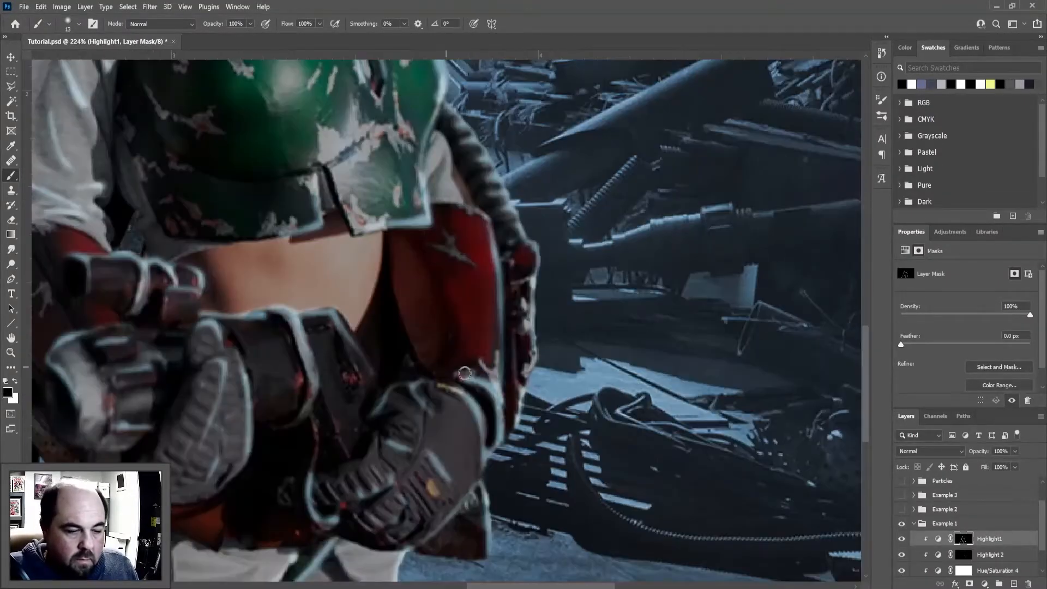
scroll(438, 367, down, 5)
scroll(426, 355, up, 5)
key(x)
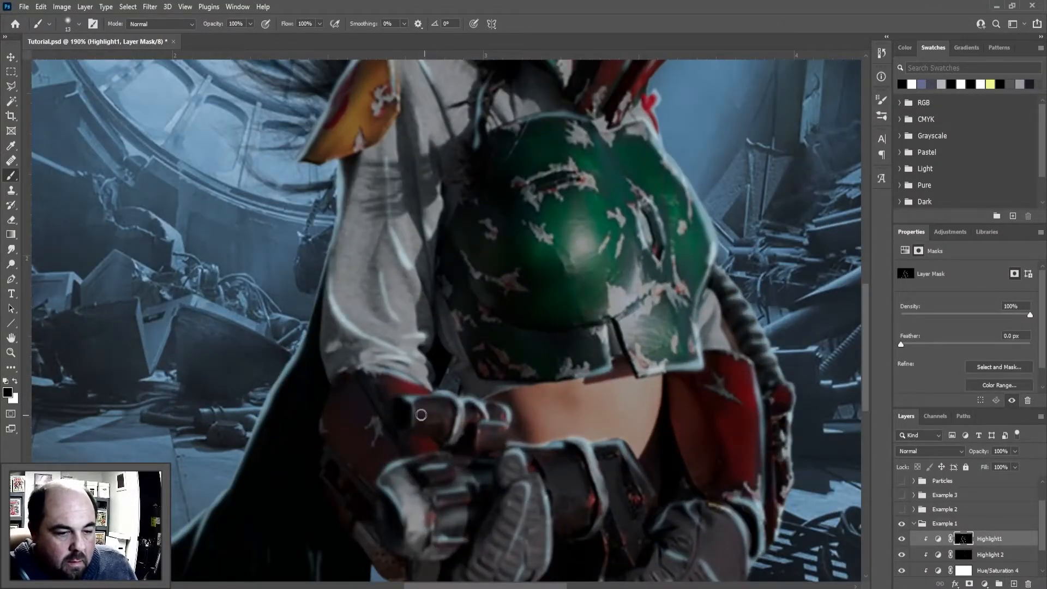
scroll(420, 376, down, 6)
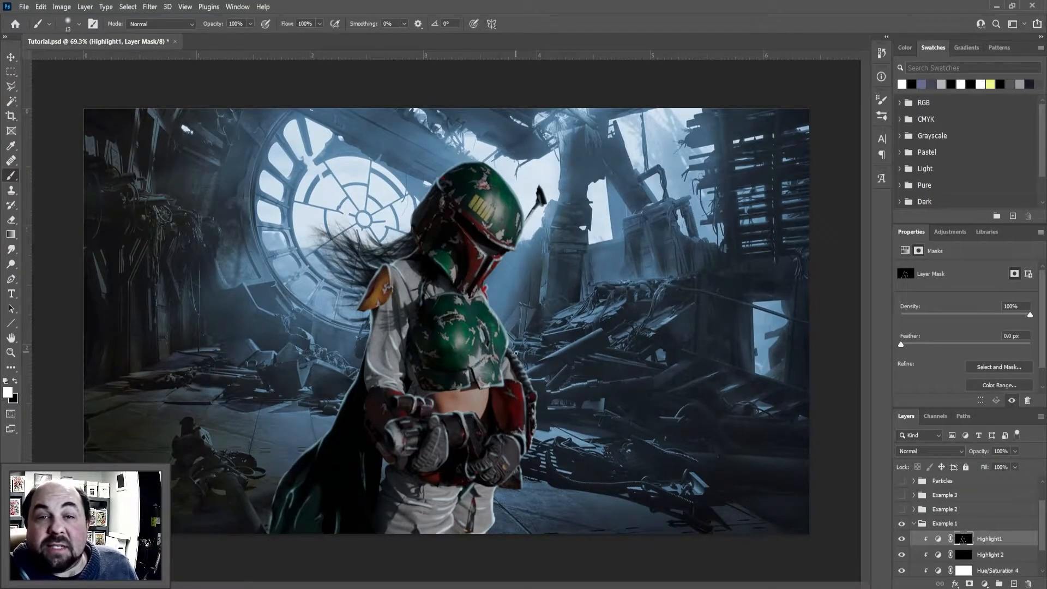
On the Highlight 2 mask, brush soft white highlights over the helmet's front and the cape with an 18% flow, 59 px brush
click(987, 556)
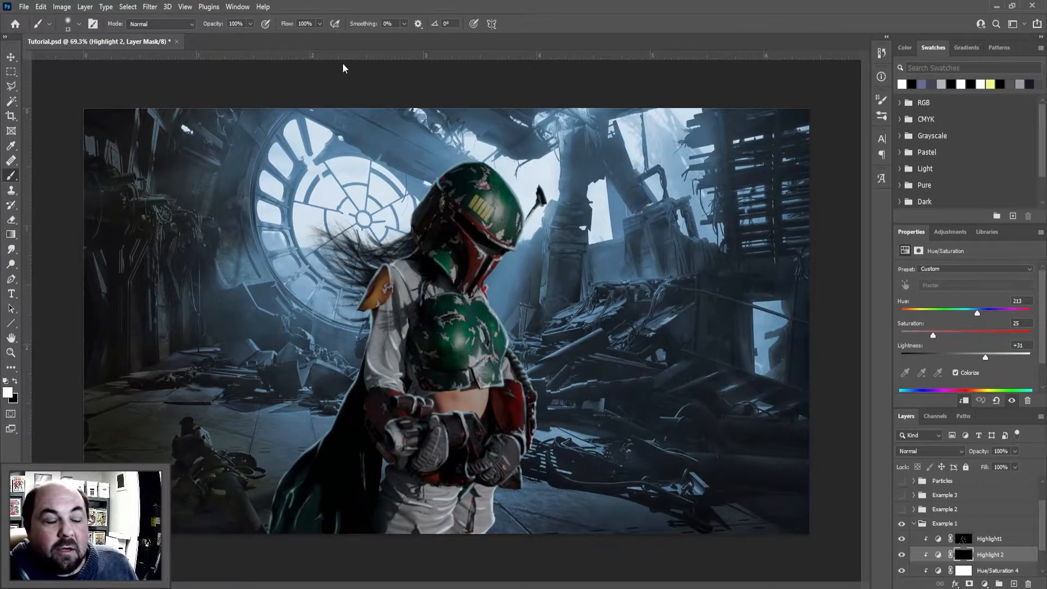
click(321, 24)
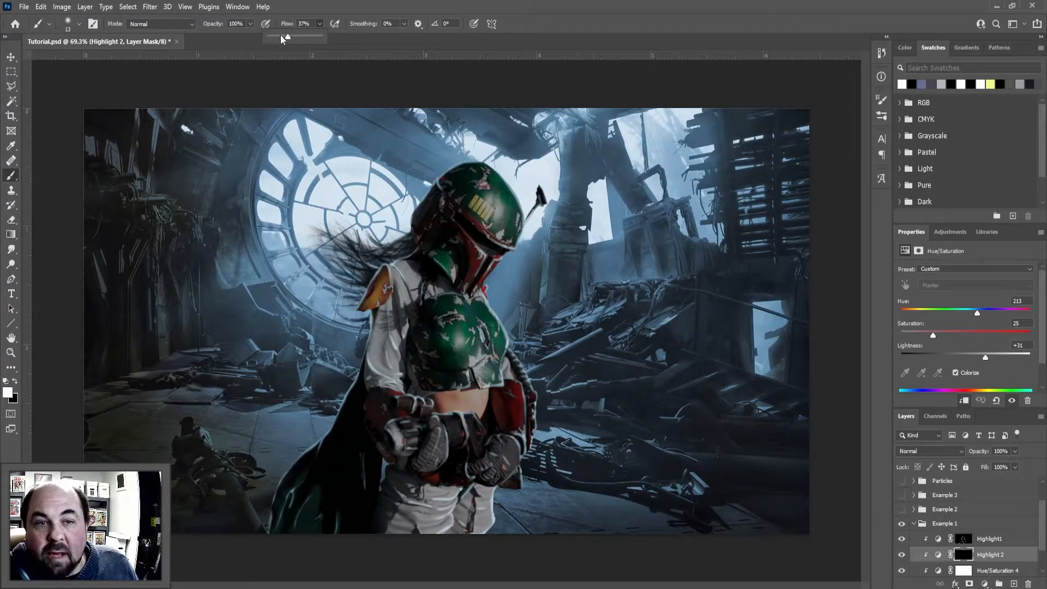
drag(276, 38, 279, 38)
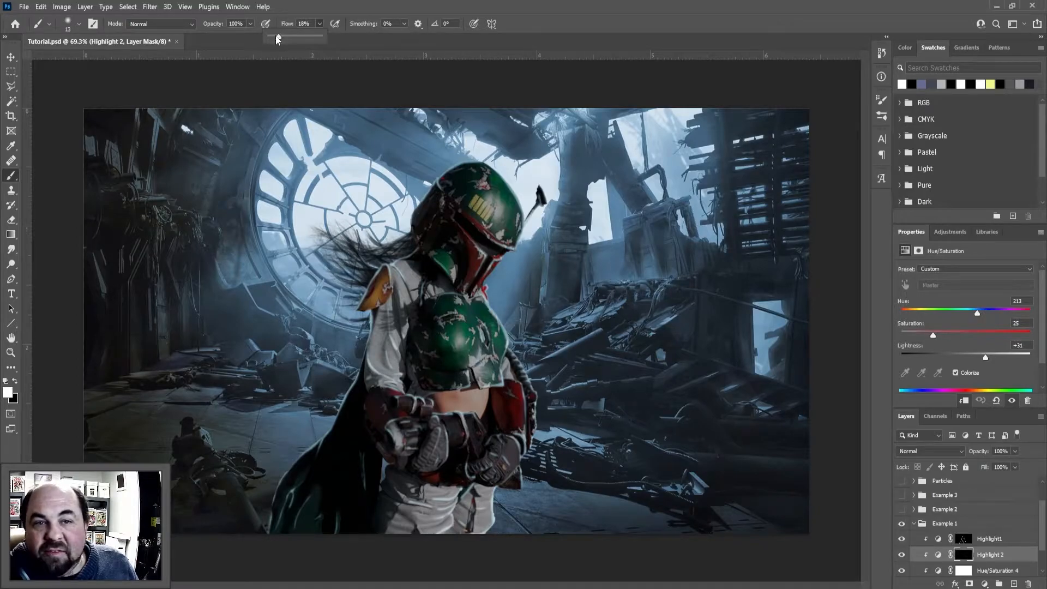
mouse_move(528, 180)
mouse_down()
mouse_move(541, 180)
mouse_move(514, 205)
mouse_move(519, 220)
mouse_move(488, 169)
mouse_move(522, 240)
mouse_up()
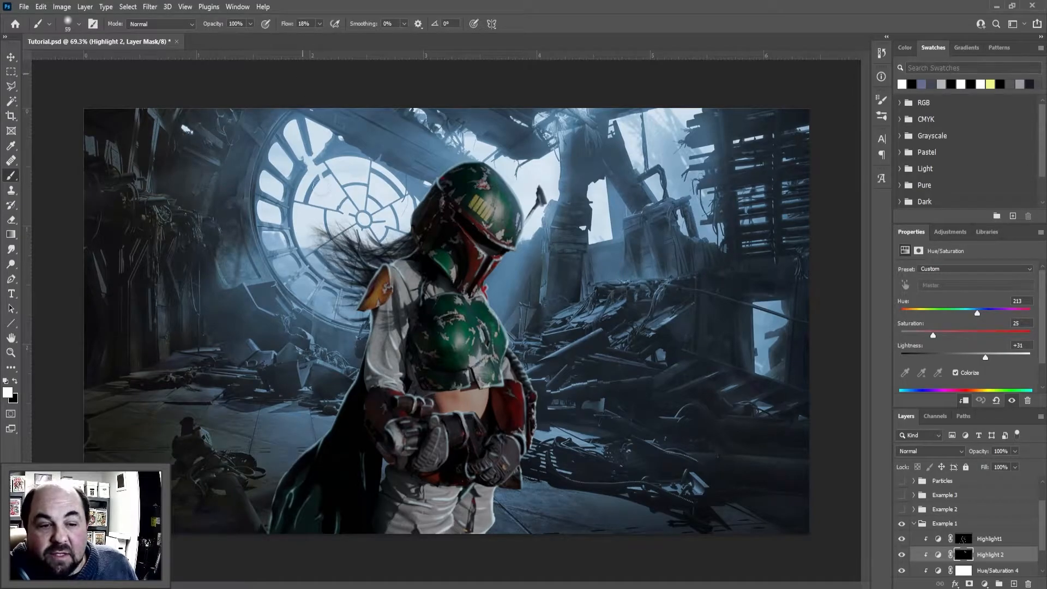
mouse_move(356, 395)
mouse_down()
mouse_move(331, 493)
mouse_move(354, 407)
mouse_move(345, 493)
mouse_move(344, 437)
mouse_move(355, 442)
mouse_move(350, 498)
mouse_move(327, 518)
mouse_move(352, 538)
mouse_move(362, 533)
mouse_move(335, 544)
mouse_move(327, 528)
mouse_move(314, 533)
mouse_move(298, 475)
mouse_up()
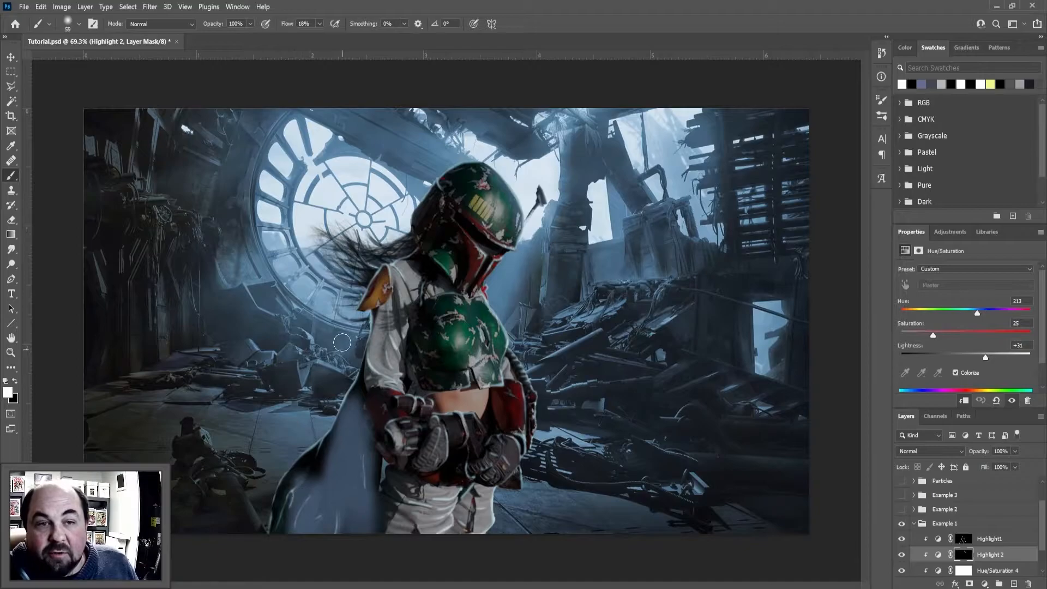
Undo the cape highlights, try painting the cape at 18% opacity and 100% flow, and undo those strokes as well
key(ctrl+z)
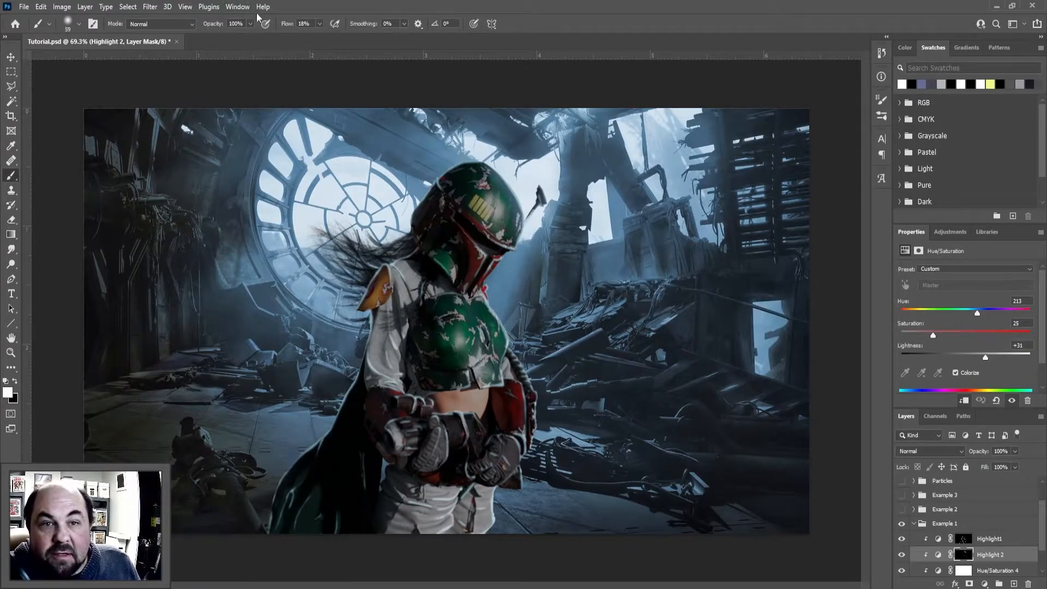
drag(319, 24, 464, 54)
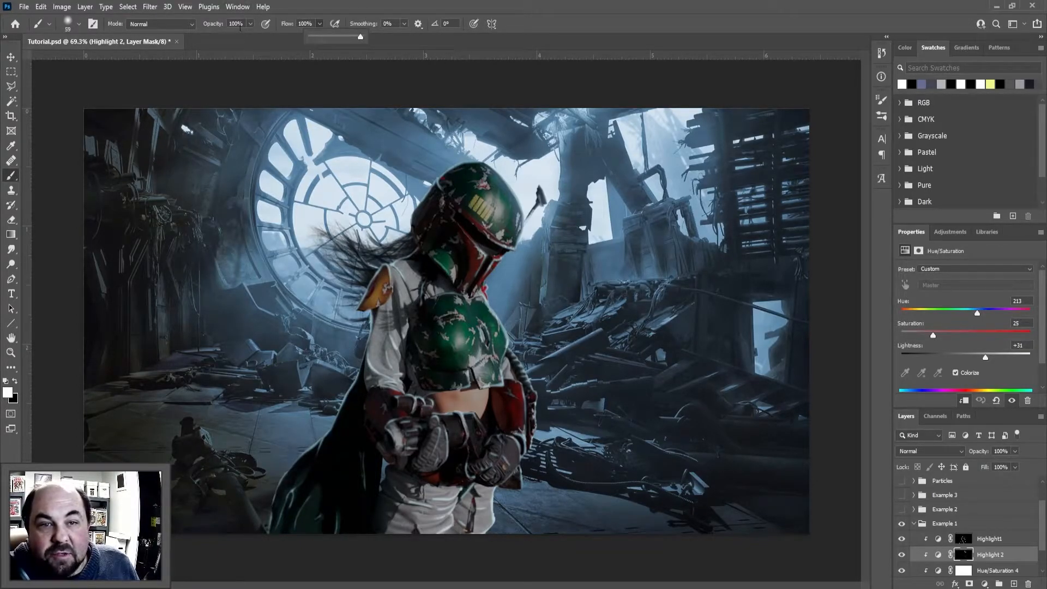
click(248, 24)
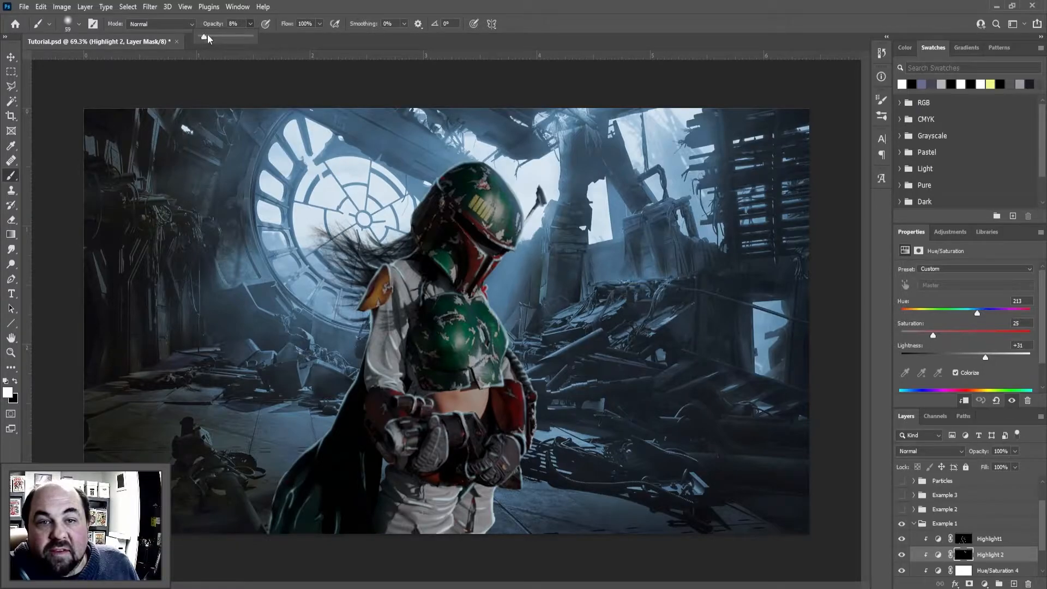
mouse_move(317, 398)
mouse_down()
mouse_move(303, 516)
mouse_move(310, 452)
mouse_move(328, 450)
mouse_move(336, 513)
mouse_move(351, 378)
mouse_move(381, 534)
mouse_move(342, 378)
mouse_move(350, 488)
mouse_move(341, 535)
mouse_move(327, 527)
mouse_move(332, 441)
mouse_move(355, 461)
mouse_move(361, 515)
mouse_move(364, 483)
mouse_move(347, 443)
mouse_move(352, 499)
mouse_move(336, 433)
mouse_move(340, 511)
mouse_move(353, 511)
mouse_move(346, 442)
mouse_move(349, 494)
mouse_move(338, 486)
mouse_move(338, 506)
mouse_move(351, 446)
mouse_move(349, 529)
mouse_move(336, 436)
mouse_move(345, 523)
mouse_move(336, 480)
mouse_up()
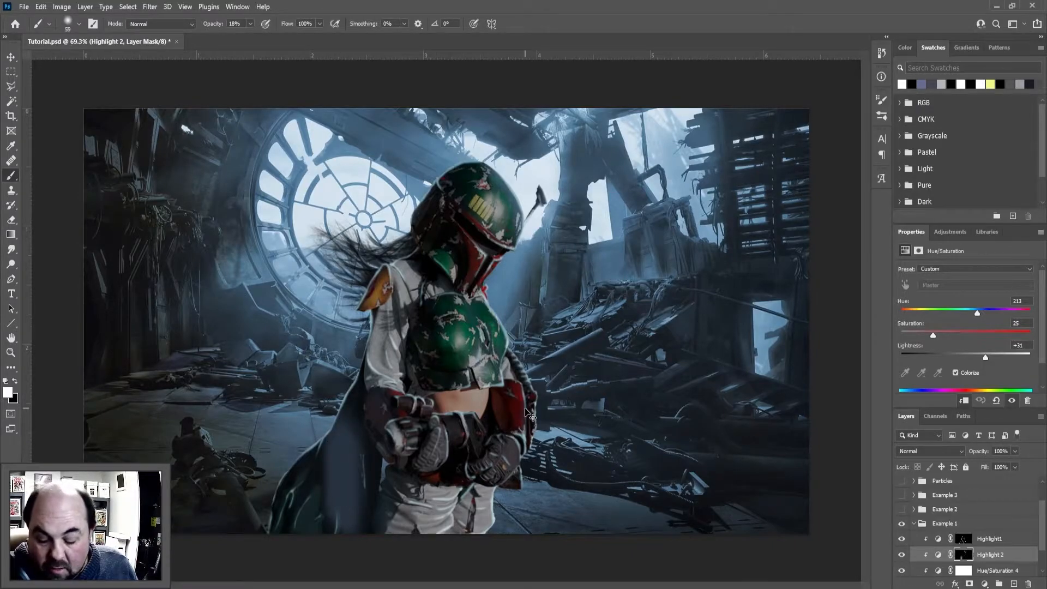
key(ctrl+z)
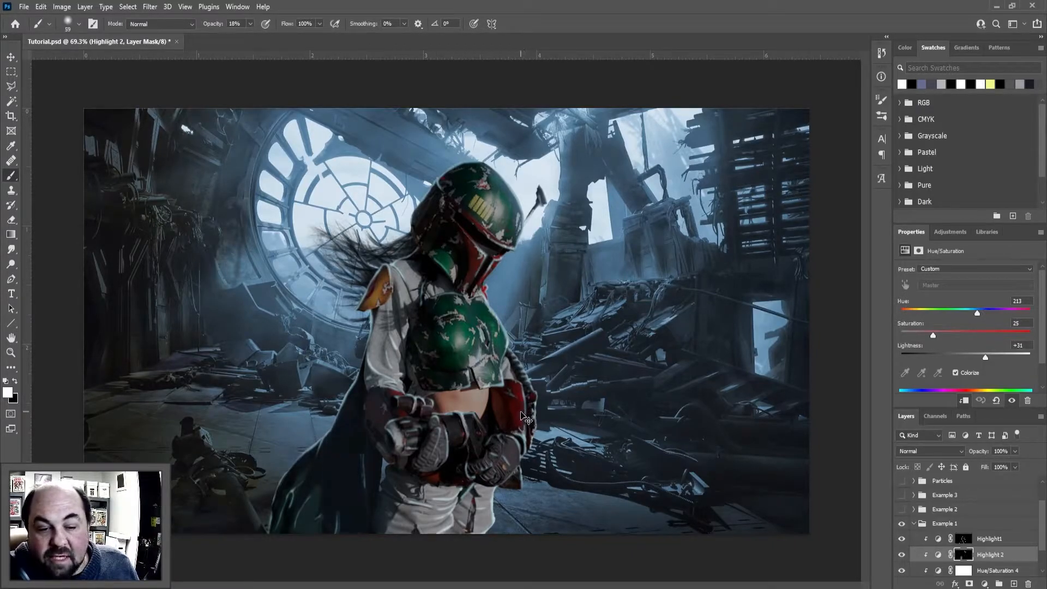
key(ctrl+z)
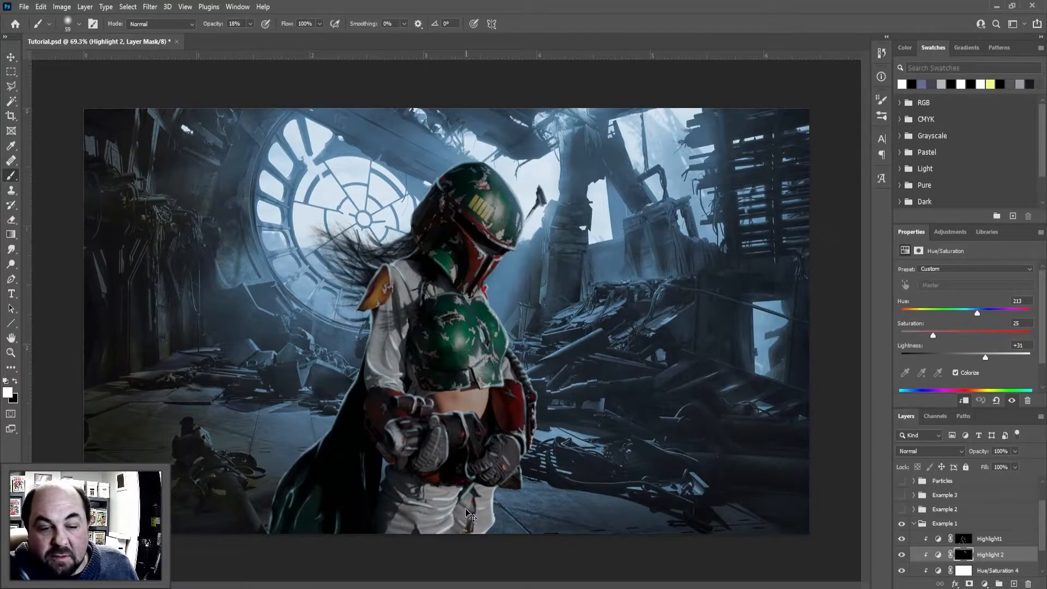
With the brush at 100% opacity and 16% flow, paint soft highlights on the helmet's face and chest armor in the Highlight 2 mask
click(250, 24)
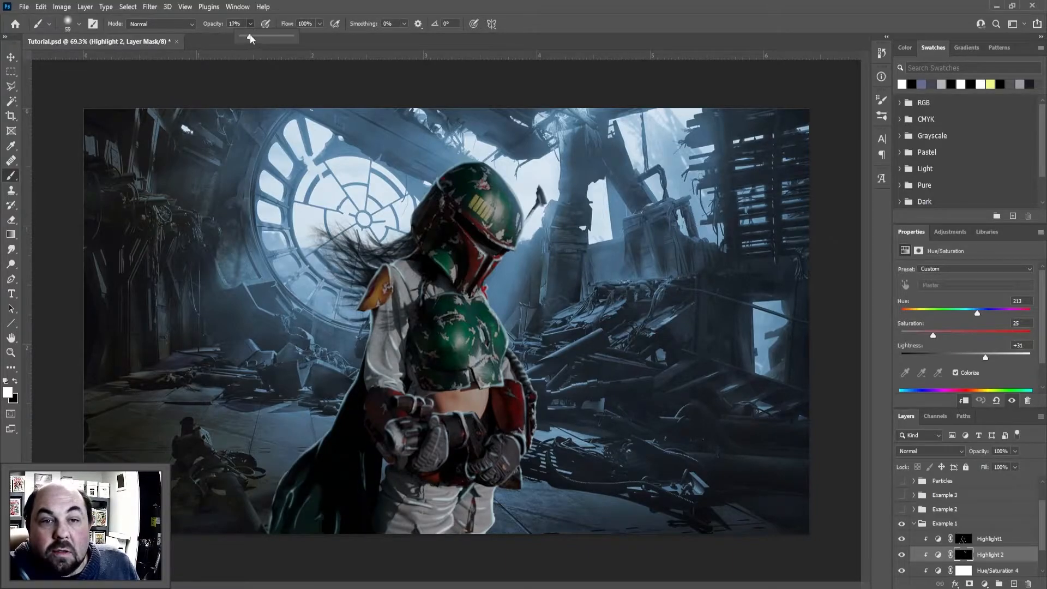
click(320, 24)
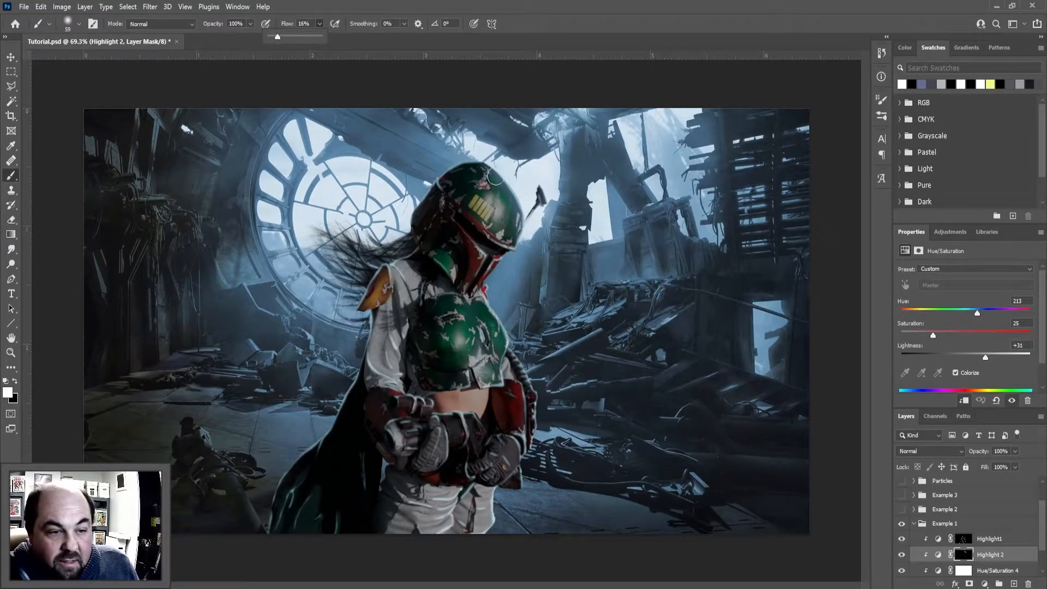
scroll(510, 266, up, 5)
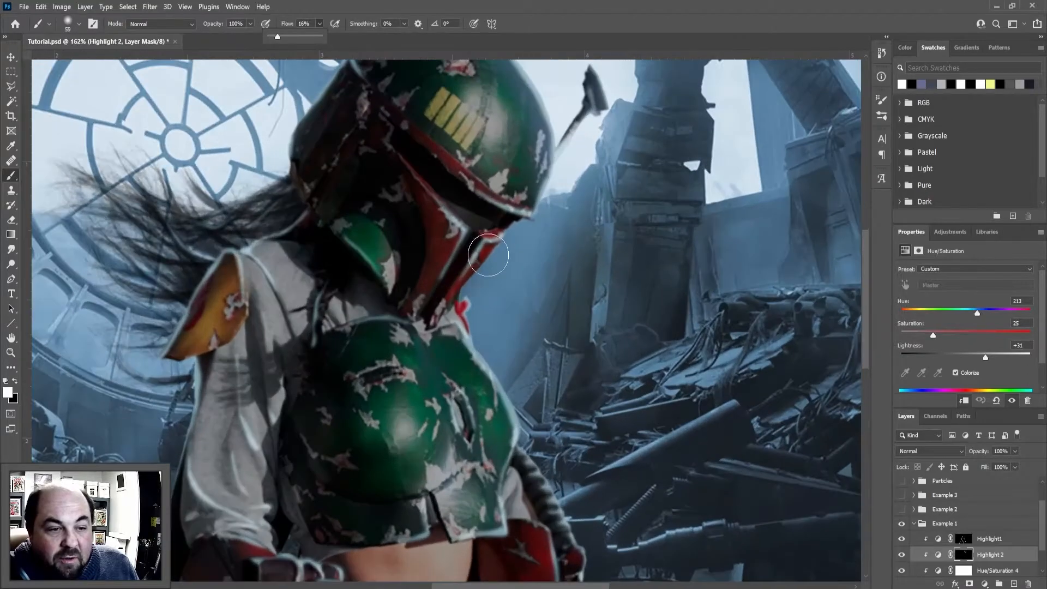
mouse_move(487, 258)
mouse_down()
mouse_move(455, 313)
mouse_move(485, 259)
mouse_move(463, 297)
mouse_move(433, 209)
mouse_move(450, 248)
mouse_move(446, 226)
mouse_move(410, 309)
mouse_move(439, 261)
mouse_move(412, 193)
mouse_move(472, 374)
mouse_move(475, 337)
mouse_move(508, 435)
mouse_move(469, 357)
mouse_move(496, 484)
mouse_move(503, 430)
mouse_move(496, 510)
mouse_up()
scroll(504, 394, down, 3)
scroll(453, 442, up, 3)
mouse_move(402, 351)
mouse_down()
mouse_move(418, 439)
mouse_move(418, 365)
mouse_move(427, 467)
mouse_move(414, 367)
mouse_move(437, 398)
mouse_up()
scroll(436, 398, down, 5)
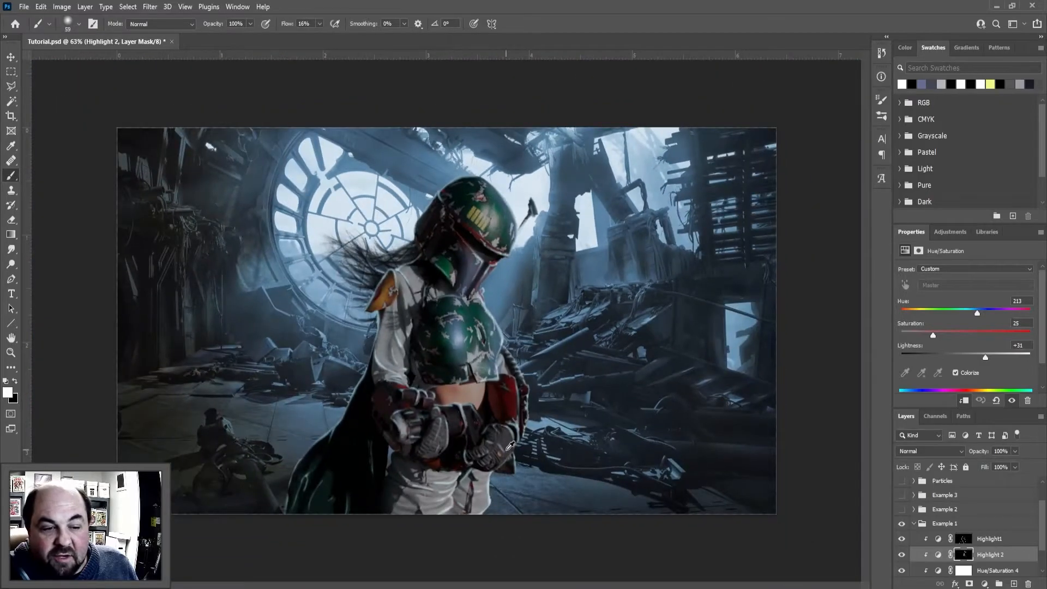
Brush soft highlights over the armor's outer edge, the side hose, the red gauntlet, the gloves and the blaster on the Highlight 2 mask
scroll(513, 445, up, 4)
mouse_move(521, 284)
mouse_down()
mouse_move(550, 344)
mouse_move(545, 335)
mouse_move(559, 438)
mouse_up()
drag(558, 385, 571, 448)
mouse_move(531, 356)
mouse_down()
mouse_move(546, 463)
mouse_move(528, 355)
mouse_move(507, 349)
mouse_move(522, 372)
mouse_up()
mouse_move(542, 466)
mouse_down()
mouse_move(518, 457)
mouse_move(512, 483)
mouse_move(483, 470)
mouse_move(502, 518)
mouse_move(470, 505)
mouse_move(467, 522)
mouse_move(467, 512)
mouse_move(440, 533)
mouse_move(448, 468)
mouse_move(421, 440)
mouse_move(332, 421)
mouse_move(420, 421)
mouse_move(455, 458)
mouse_move(366, 433)
mouse_move(310, 440)
mouse_move(307, 451)
mouse_move(315, 401)
mouse_move(294, 378)
mouse_move(359, 389)
mouse_move(295, 360)
mouse_up()
scroll(417, 252, up, 5)
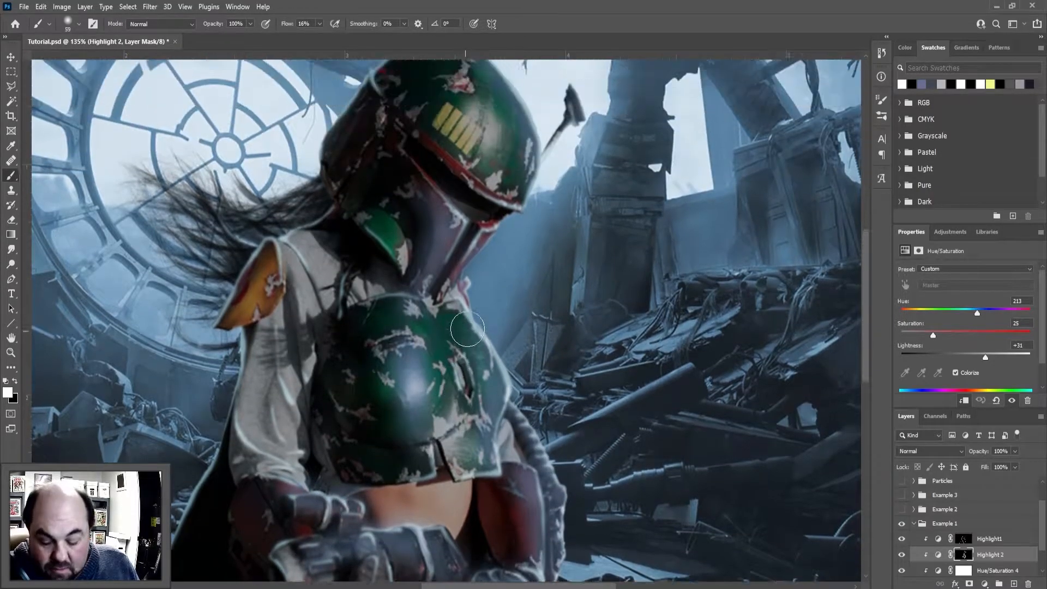
Switch to black and reduce the soft highlight on the helmet's face beside the visor using a smaller 25 px brush
key(x)
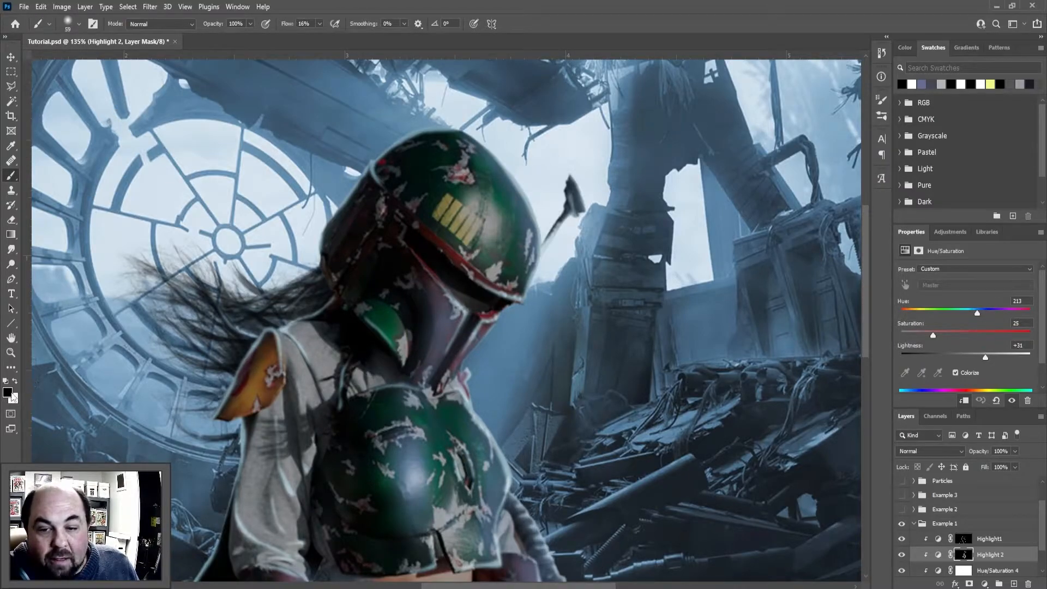
key(x)
key(x)
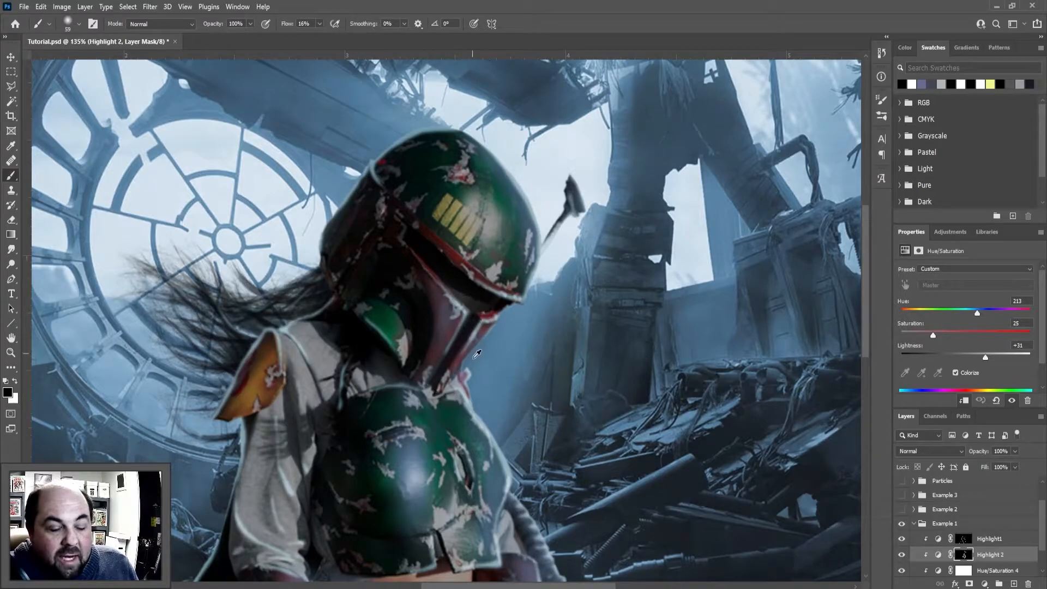
drag(483, 314, 469, 323)
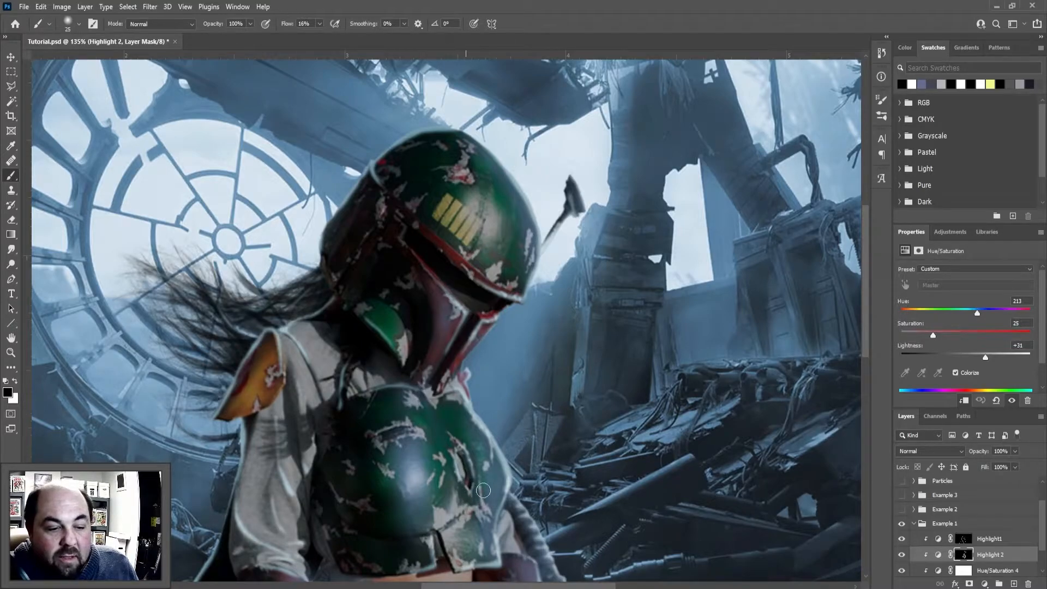
scroll(474, 432, down, 2)
scroll(490, 390, up, 1)
scroll(512, 245, up, 2)
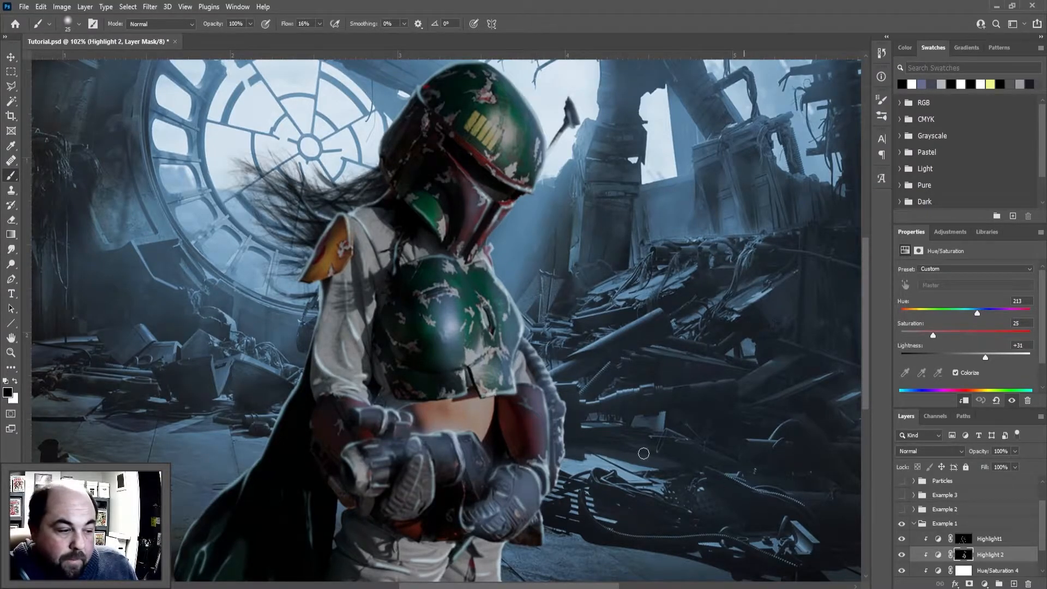
Trim the soft highlights around the hose, gloves and blaster with a small black brush on the Highlight 2 mask
scroll(530, 404, up, 2)
scroll(507, 294, up, 1)
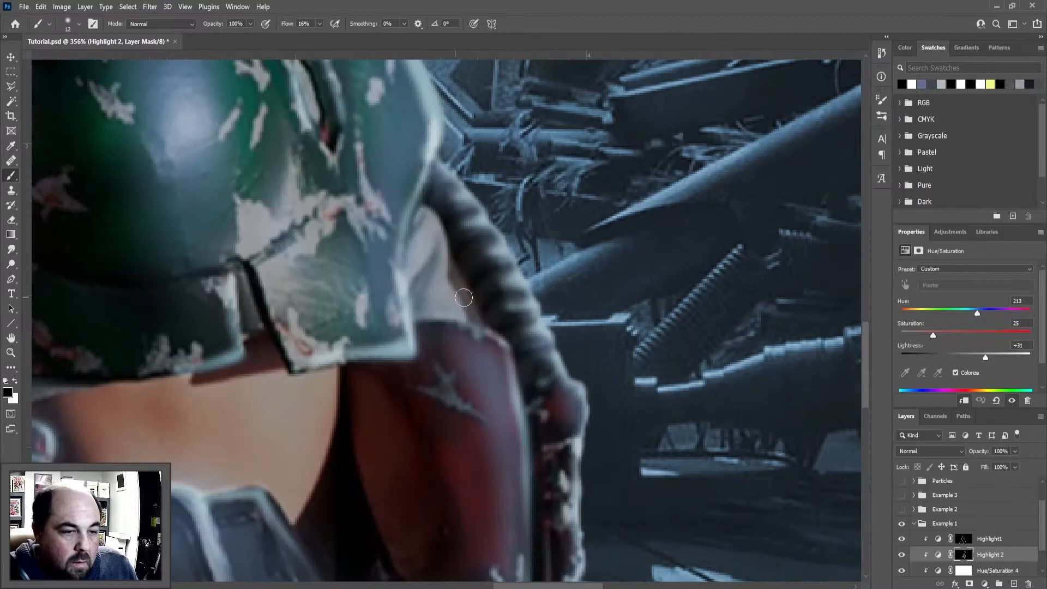
scroll(444, 222, up, 2)
scroll(578, 495, up, 1)
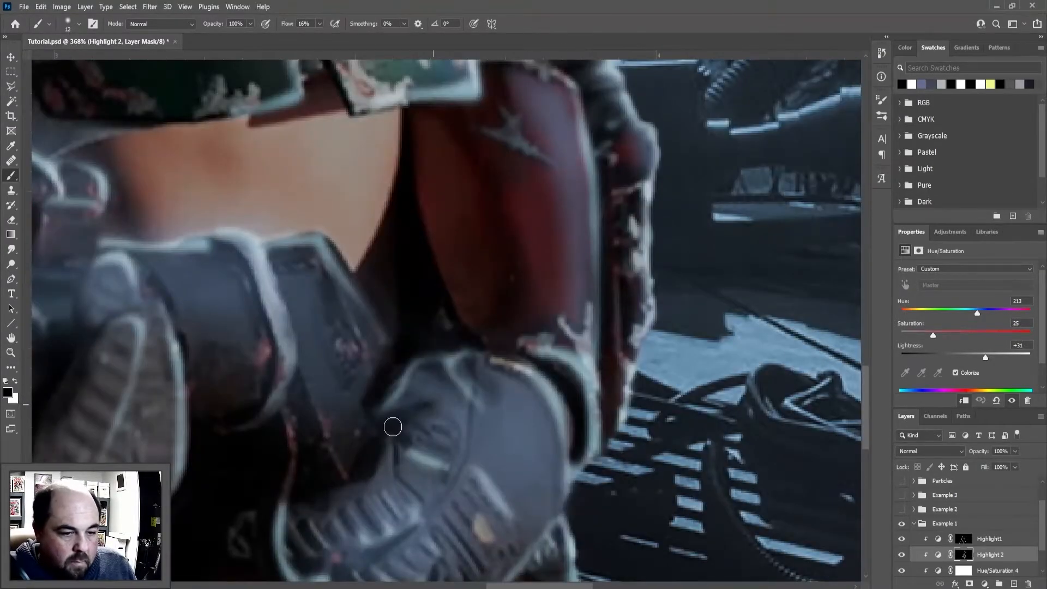
scroll(500, 449, down, 3)
drag(457, 464, 457, 537)
drag(276, 482, 328, 498)
drag(244, 540, 299, 562)
scroll(327, 523, down, 4)
scroll(468, 377, up, 3)
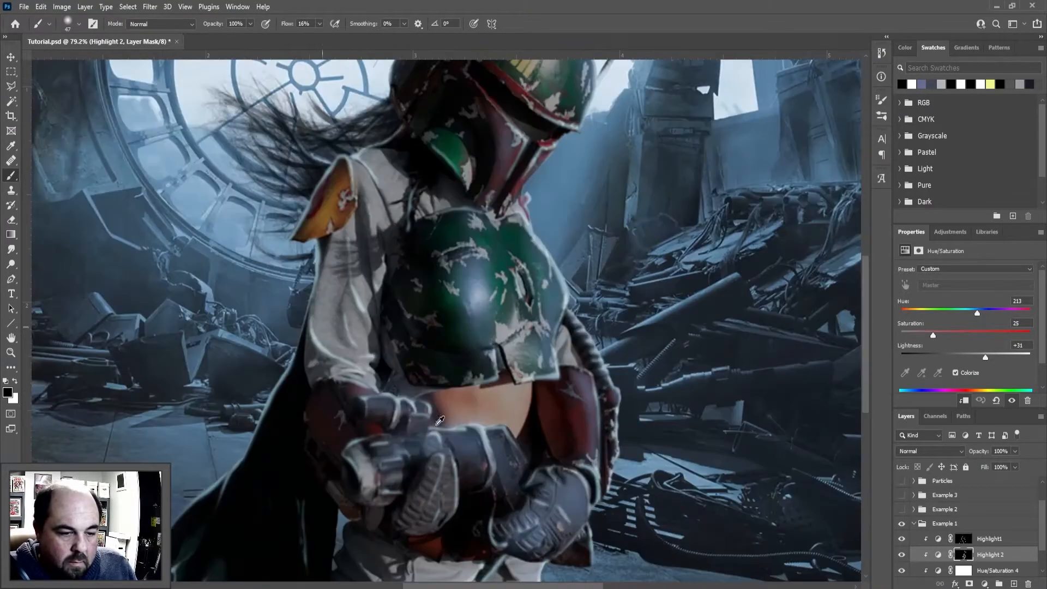
Refine the soft highlights on the gloved fingers and surrounding areas with white and black strokes, using a brush of about 20 px
key(x)
scroll(417, 453, up, 3)
right_click(419, 432)
alt+right_click(397, 423)
drag(457, 470, 489, 527)
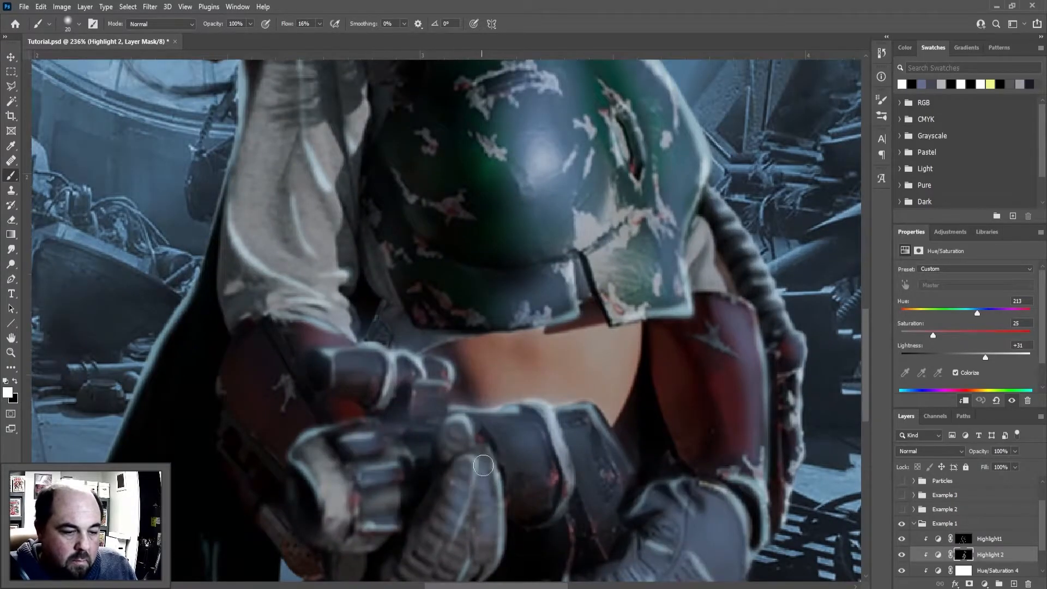
scroll(415, 463, down, 4)
scroll(424, 171, up, 3)
drag(423, 170, 615, 339)
key(x)
scroll(526, 250, down, 4)
scroll(426, 284, up, 4)
drag(289, 234, 352, 320)
scroll(426, 305, down, 4)
Add more white soft highlights to the figure and along the cape on the Highlight 2 mask
key(x)
mouse_move(470, 357)
mouse_down()
mouse_move(490, 433)
mouse_move(478, 481)
mouse_up()
drag(419, 464, 479, 505)
scroll(479, 505, down, 2)
scroll(273, 493, down, 2)
key(x)
Clean up the remaining soft highlights on the figure with black strokes on the Highlight 2 mask
key(x)
key(x)
drag(309, 280, 169, 481)
key(x)
key(x)
scroll(350, 363, up, 2)
scroll(306, 305, down, 3)
drag(529, 145, 541, 157)
scroll(502, 374, up, 2)
key(x)
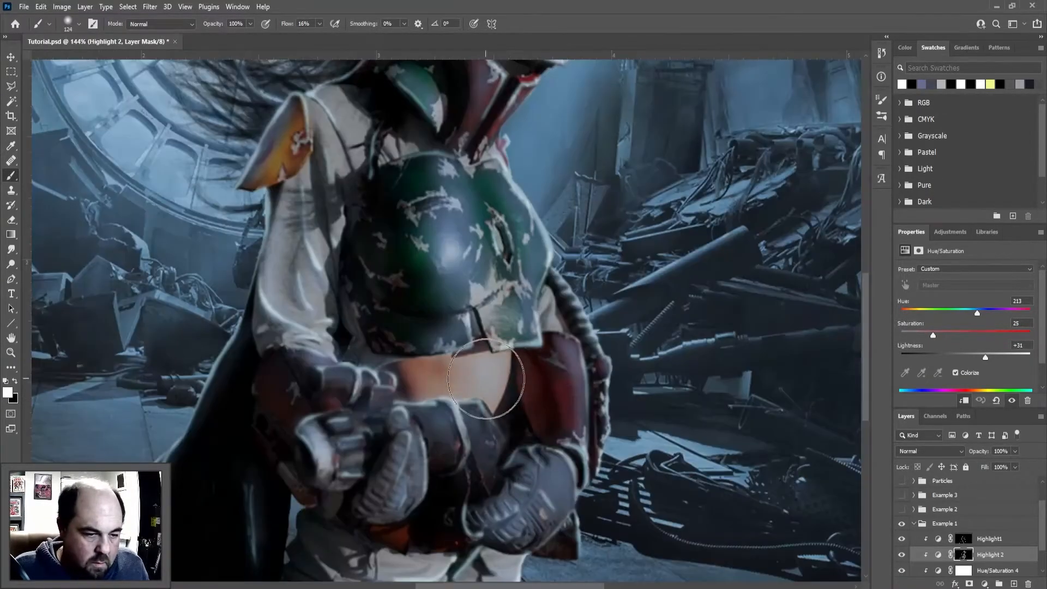
scroll(502, 374, up, 4)
key(x)
drag(416, 432, 349, 436)
scroll(446, 321, down, 6)
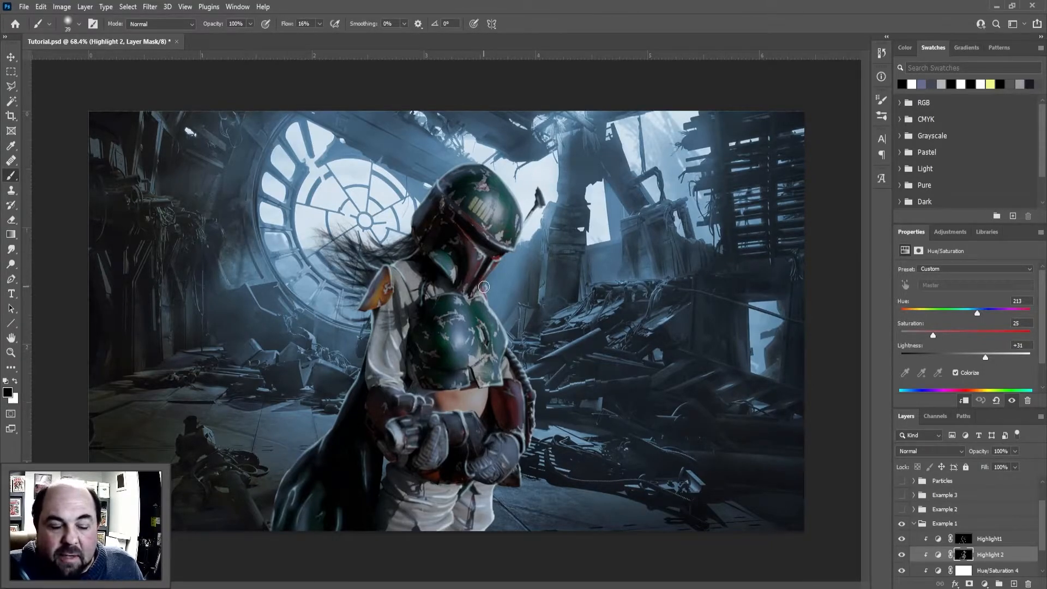
Collapse the Example 1 group, then make the Particles group visible and select it
click(914, 523)
click(902, 512)
click(942, 512)
click(914, 512)
click(914, 483)
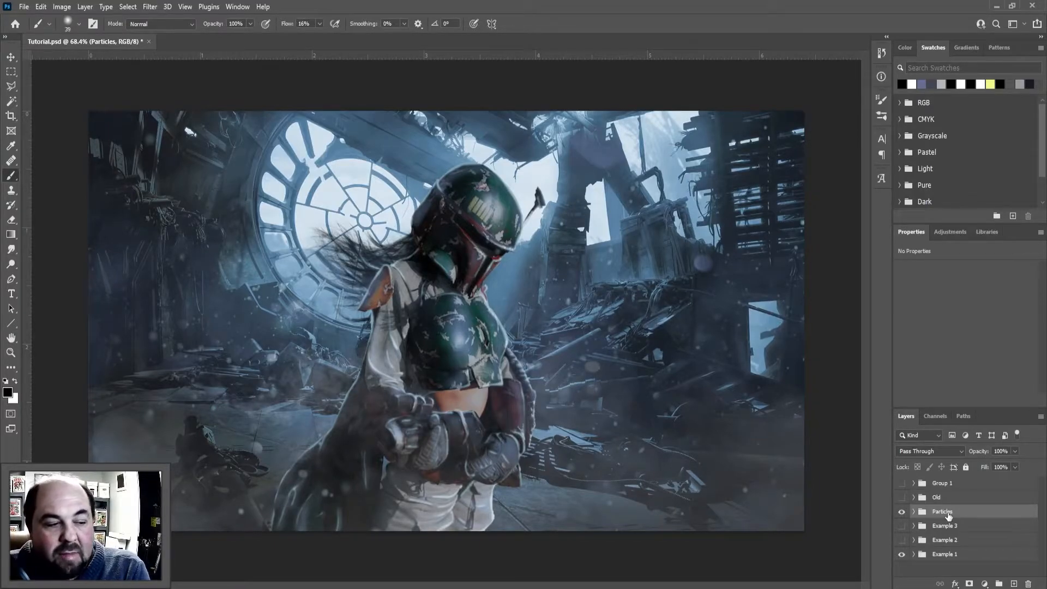
Stamp all visible layers into a new merged layer and move it to the top of the layer stack
key(ctrl+shift+alt+e)
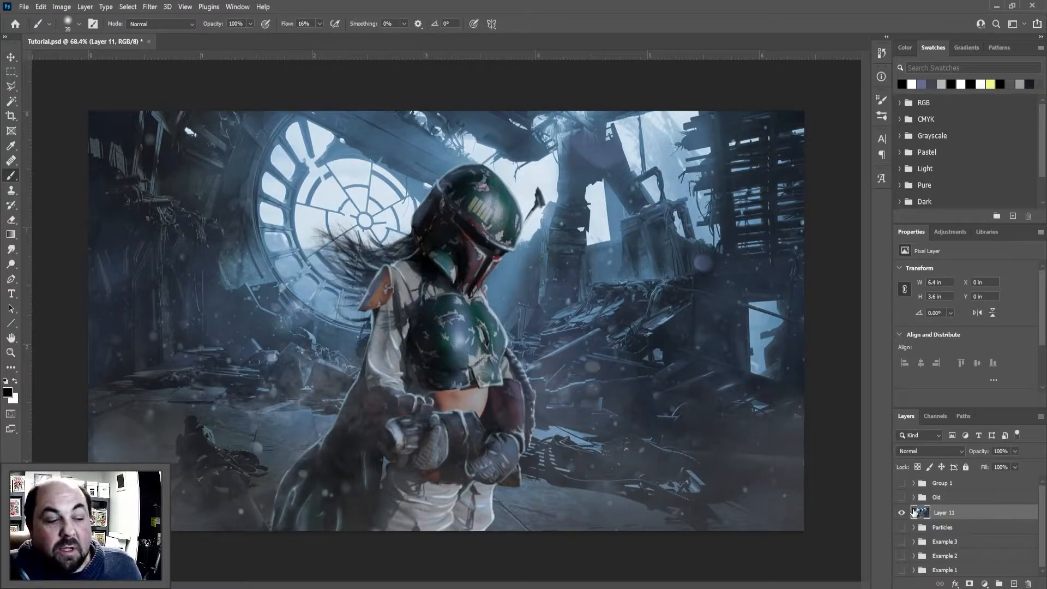
click(900, 513)
click(901, 513)
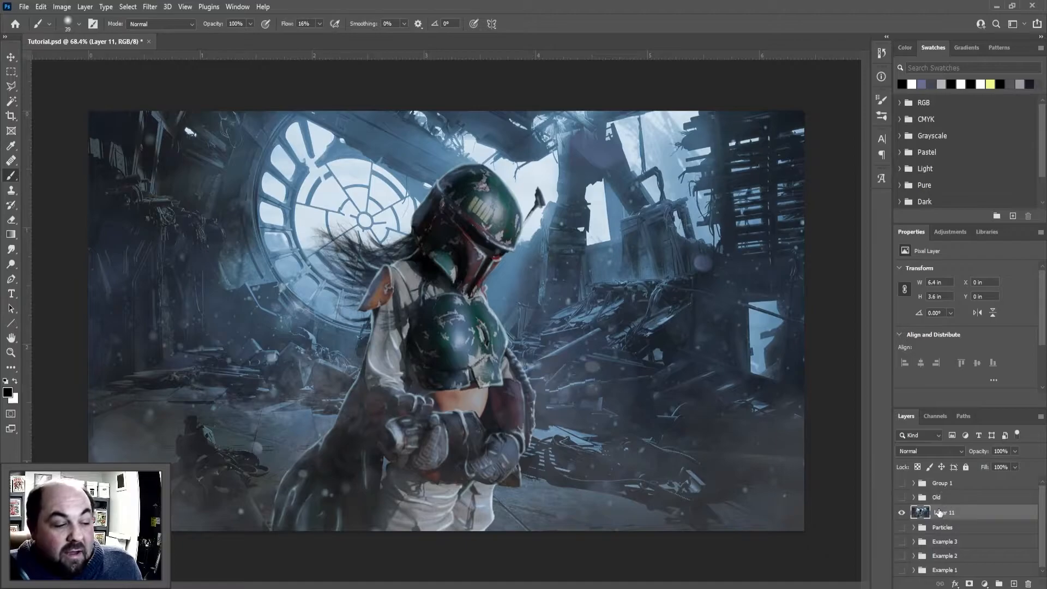
drag(939, 515, 939, 507)
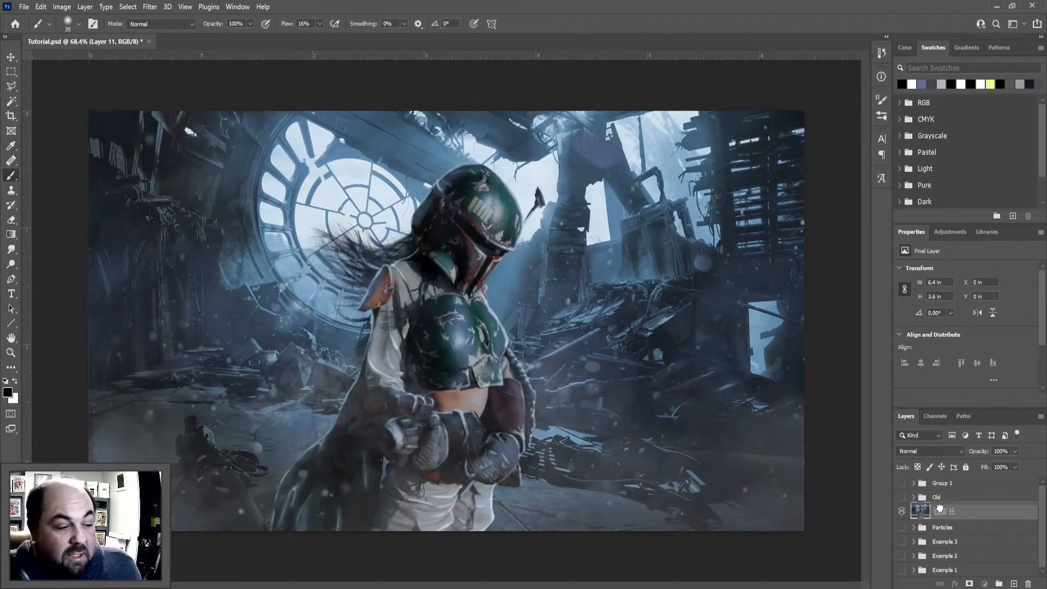
drag(939, 507, 938, 478)
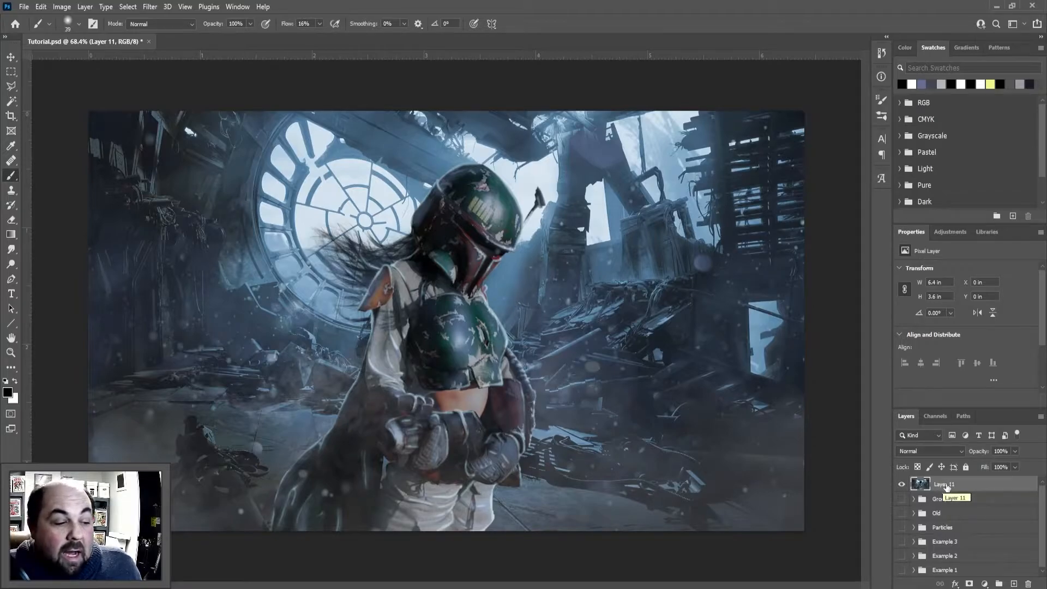
Convert the merged Layer 11 to a smart object for smart filters
click(150, 7)
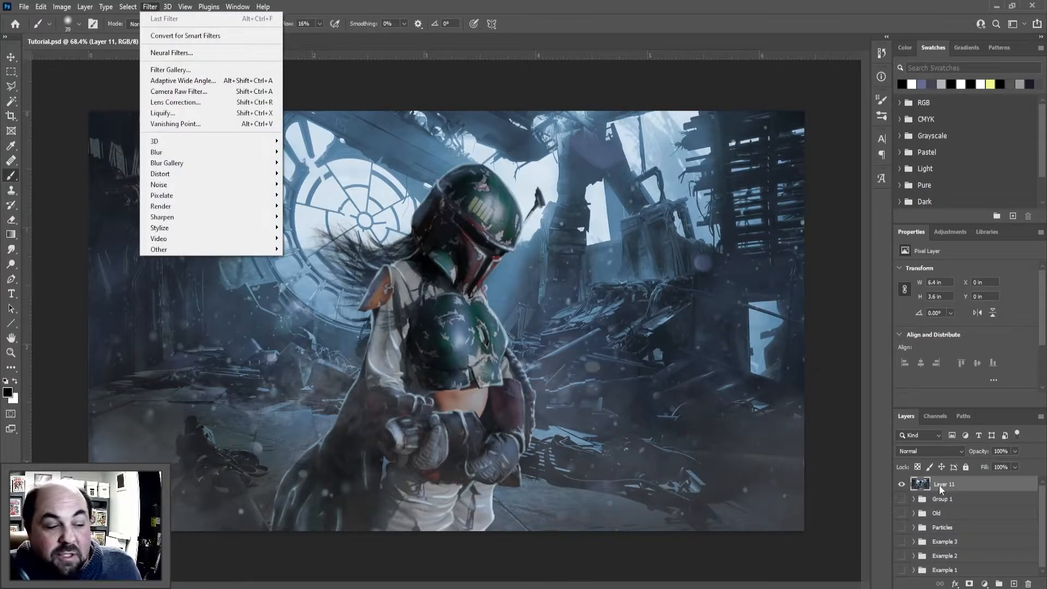
click(939, 486)
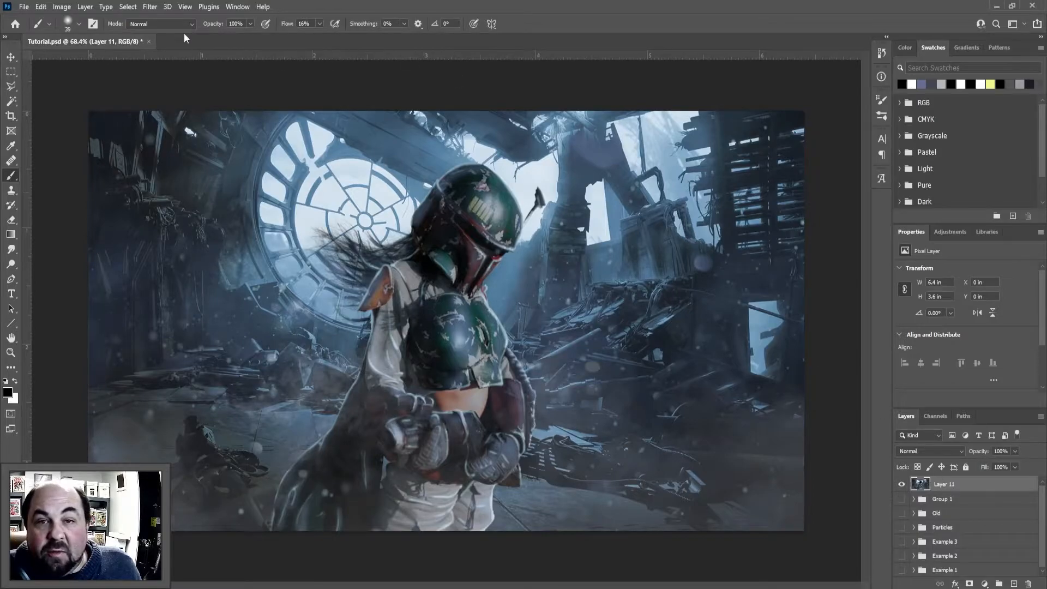
click(151, 6)
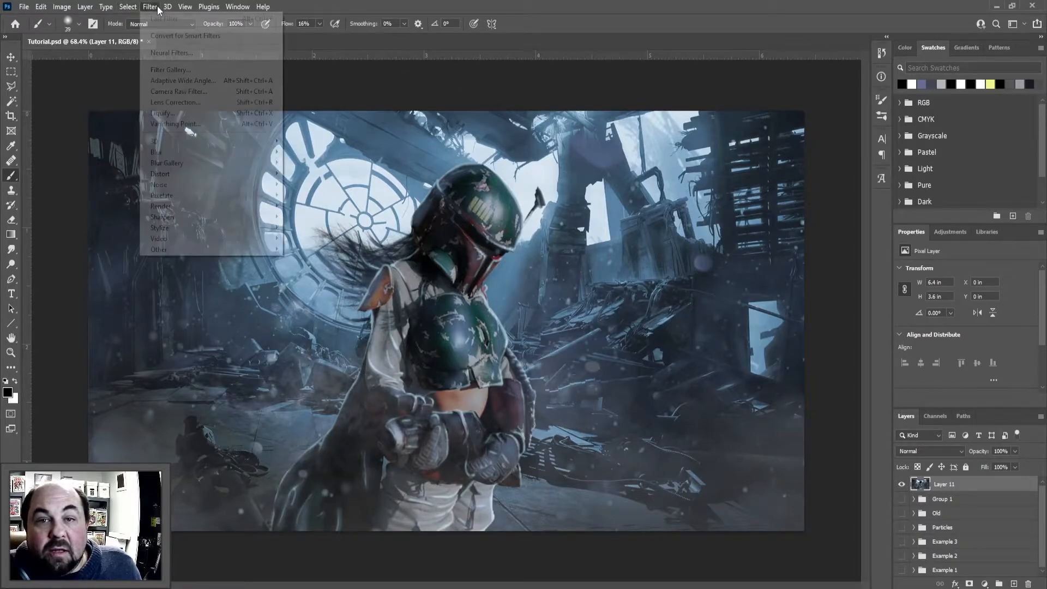
click(167, 36)
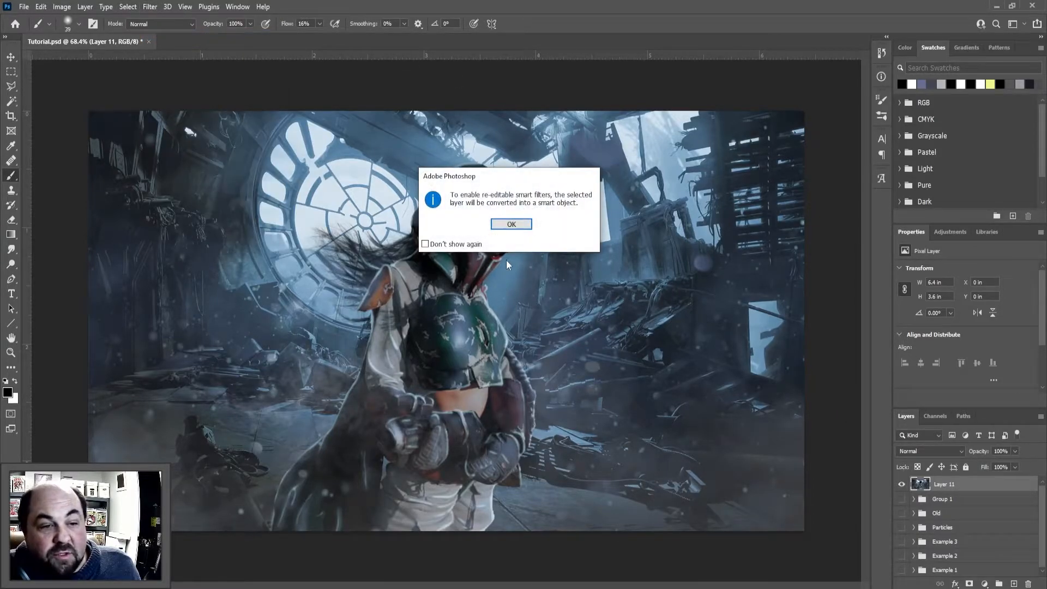
click(511, 224)
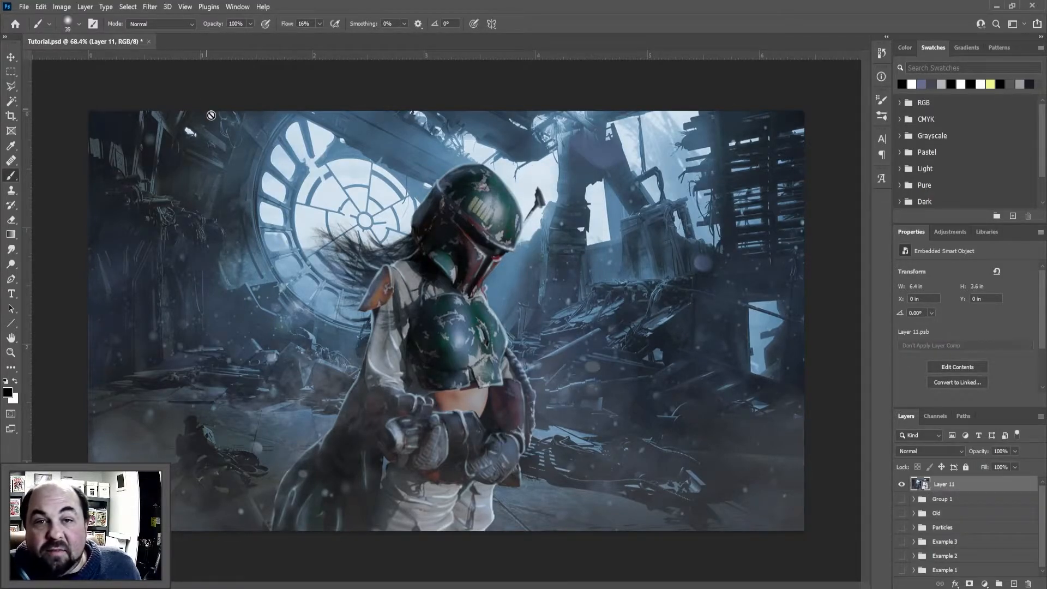
Open the Camera Raw Filter on the merged layer and adjust its white balance and exposure slightly
click(155, 10)
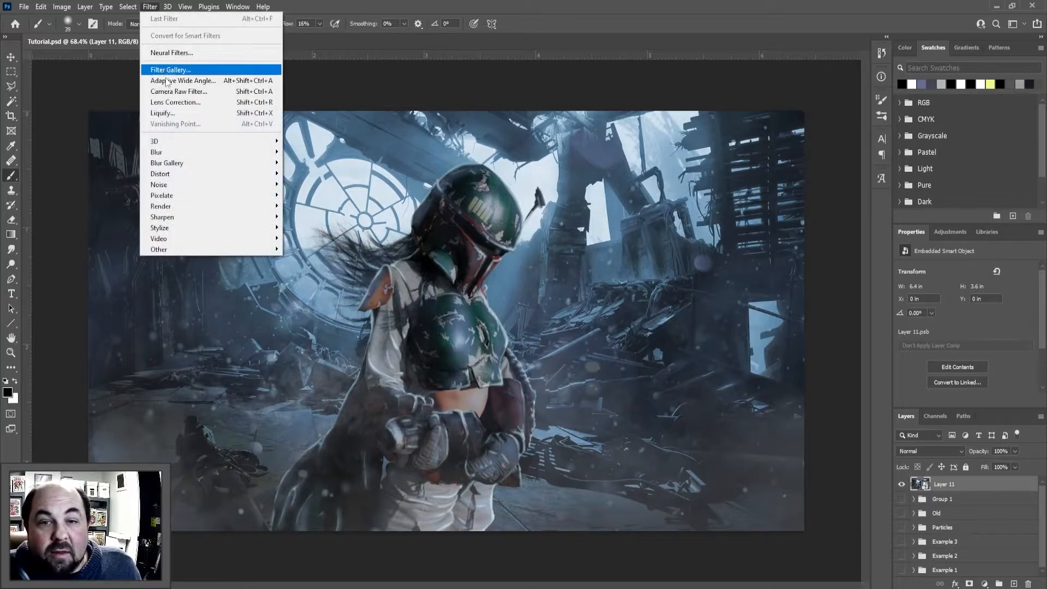
click(174, 92)
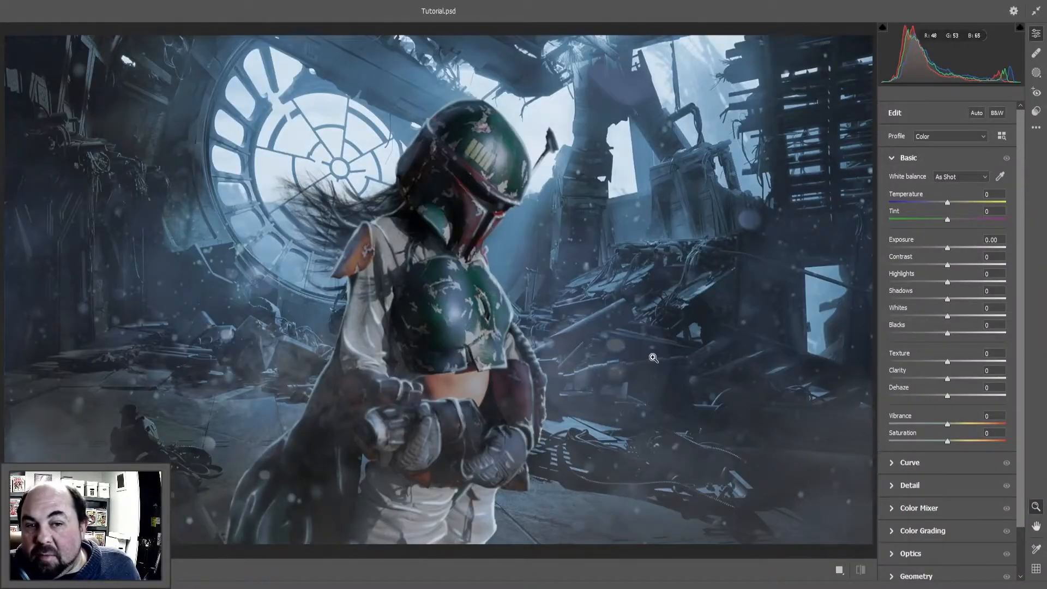
drag(947, 202, 954, 220)
drag(947, 248, 945, 249)
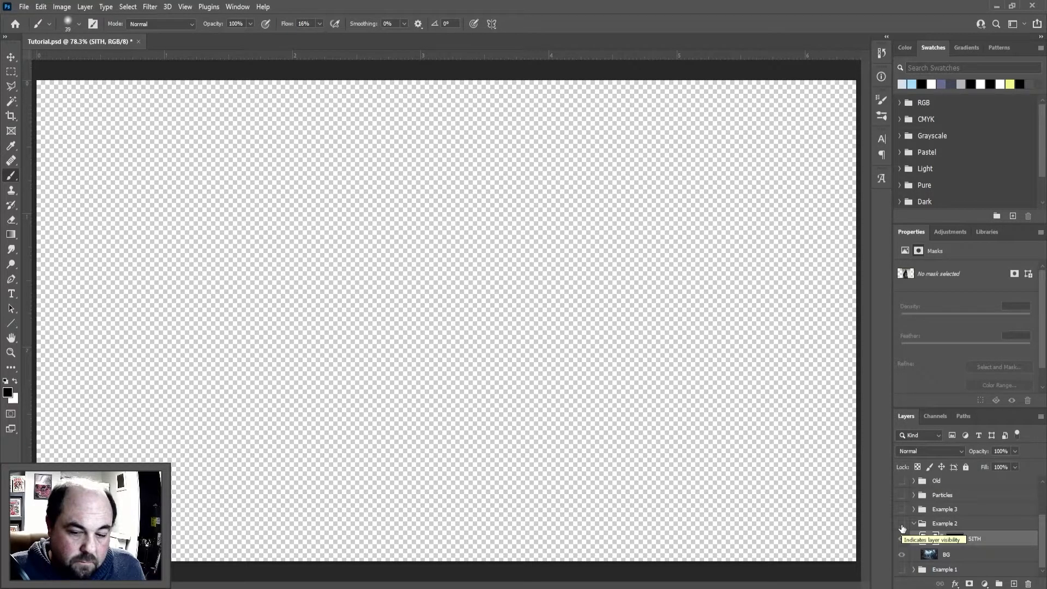
Make the Example 2 group with the SITH figure and BG layer visible
click(901, 524)
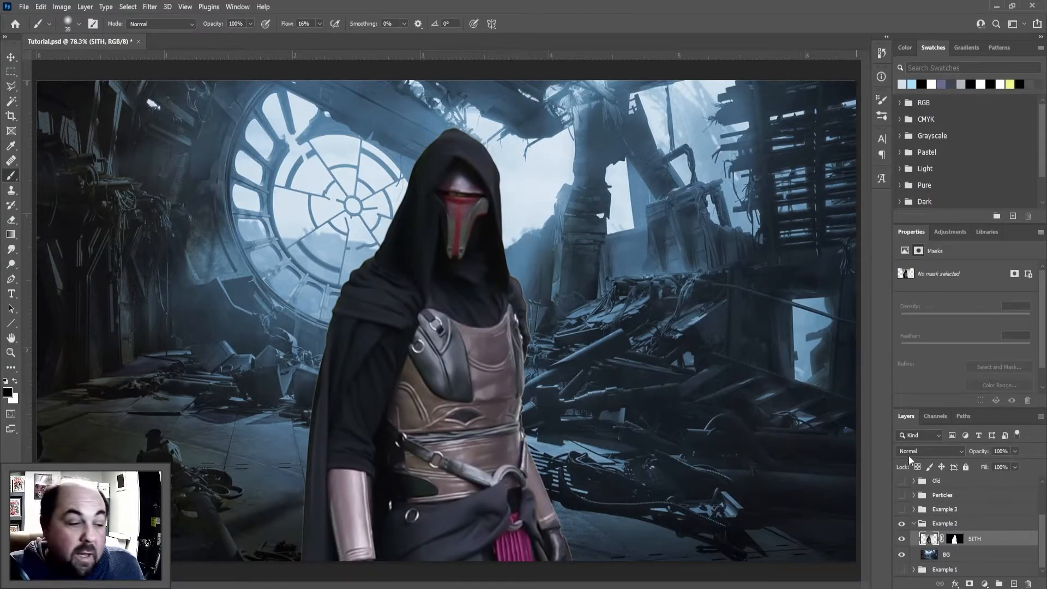
Select the SITH layer and toggle the SITH and BG layers' visibility to compare the figure with its background
click(985, 542)
click(902, 538)
click(901, 539)
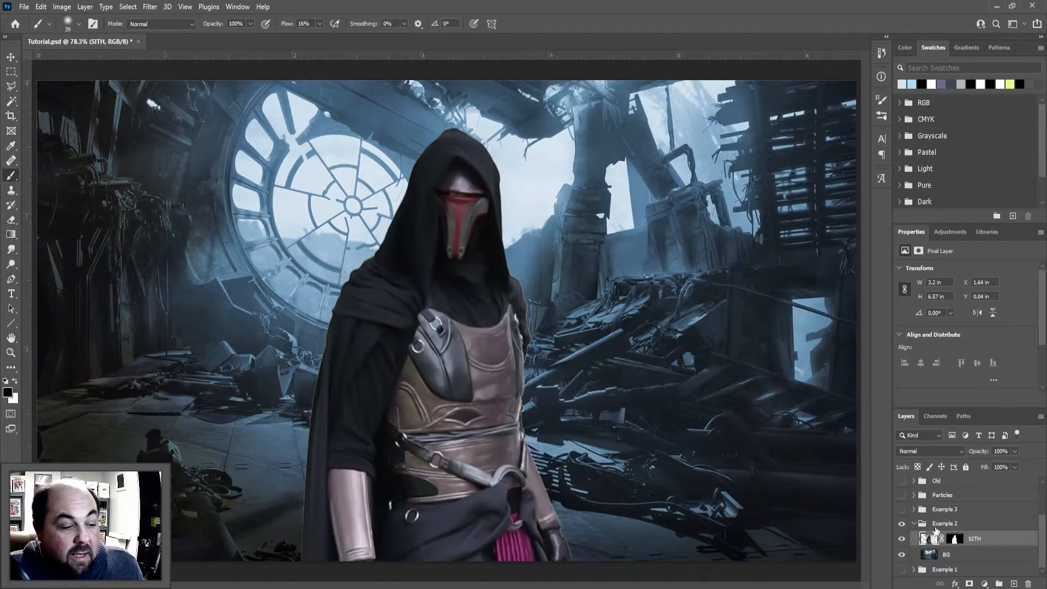
click(901, 555)
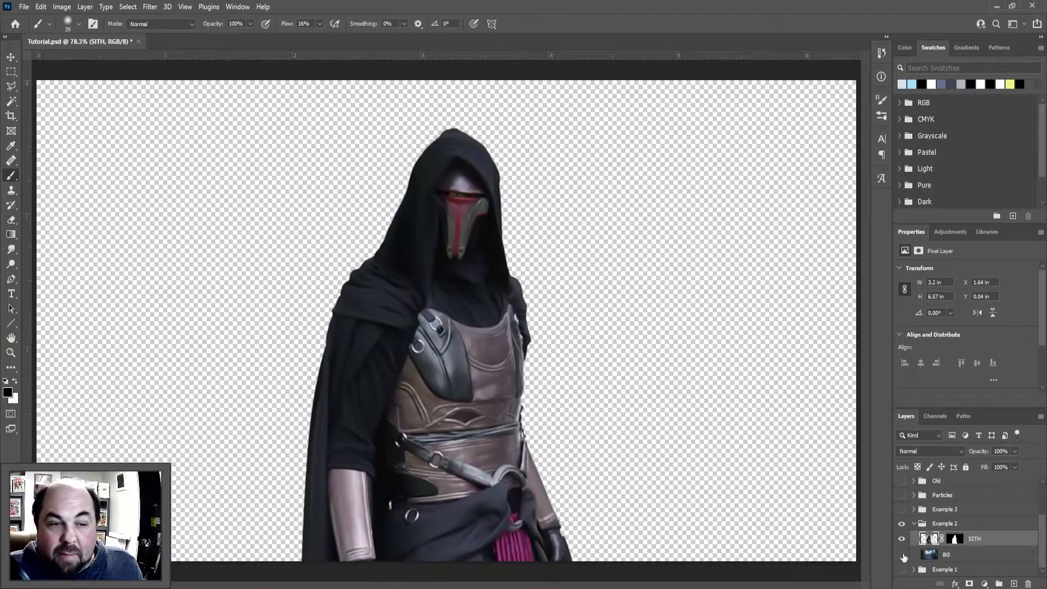
click(902, 555)
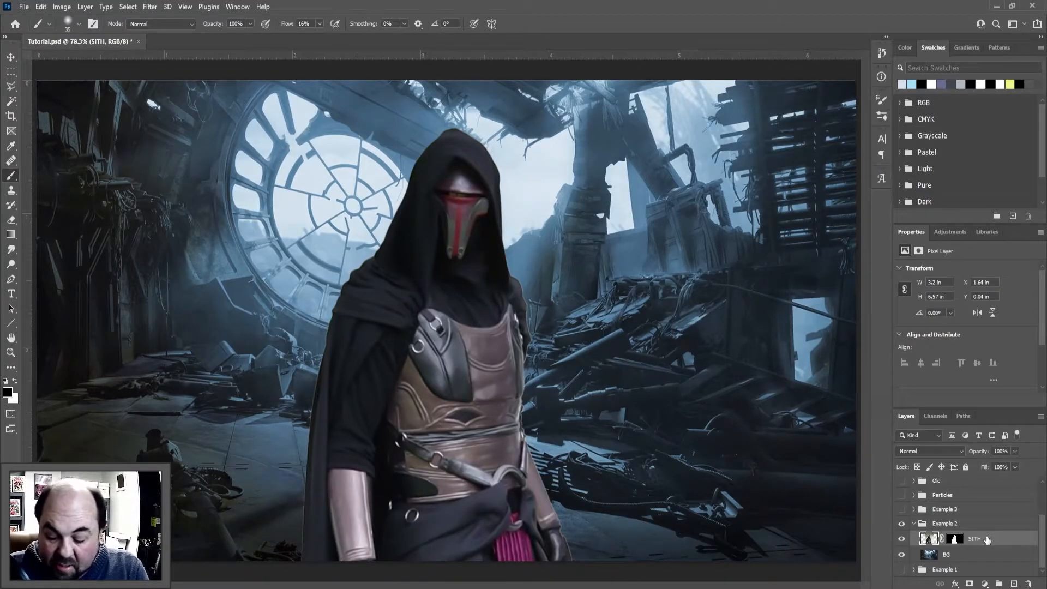
Create a new layer named Highlights above SITH and clip it to the SITH layer
key(ctrl+shift+n)
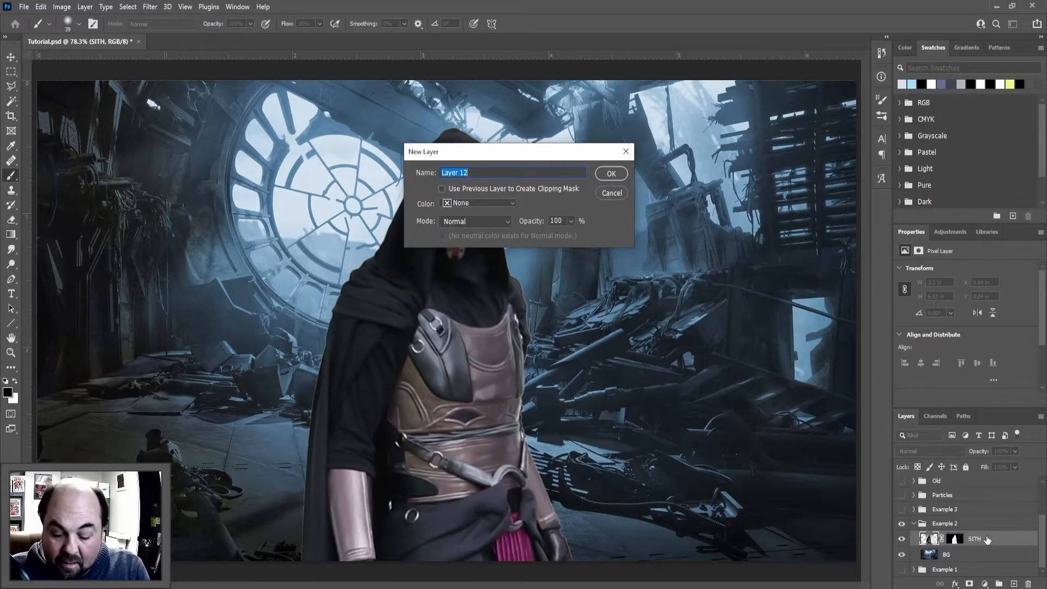
text(Highlights)
key(Return)
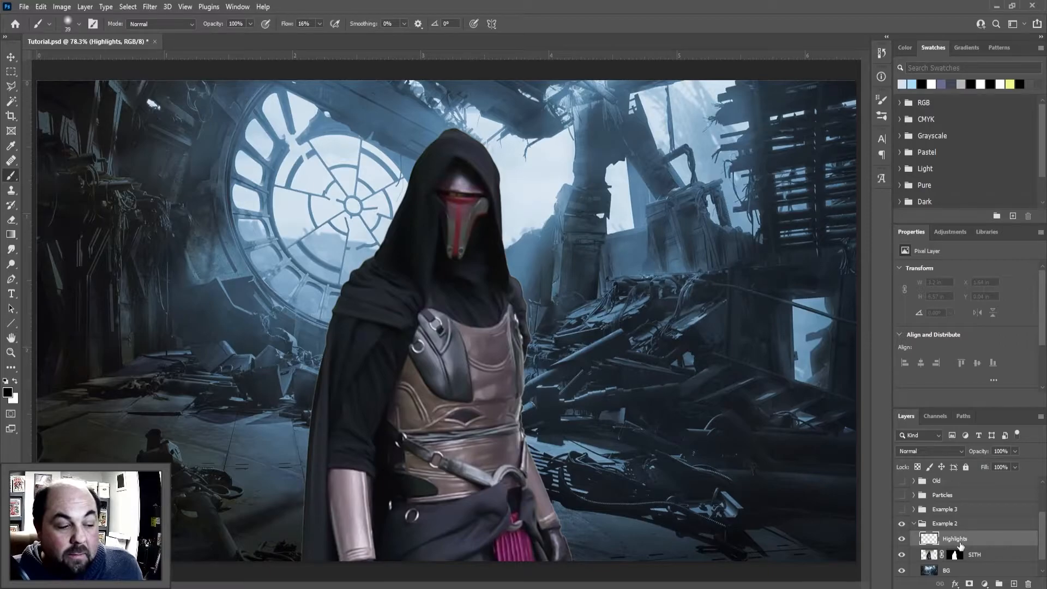
key(ctrl+alt+g)
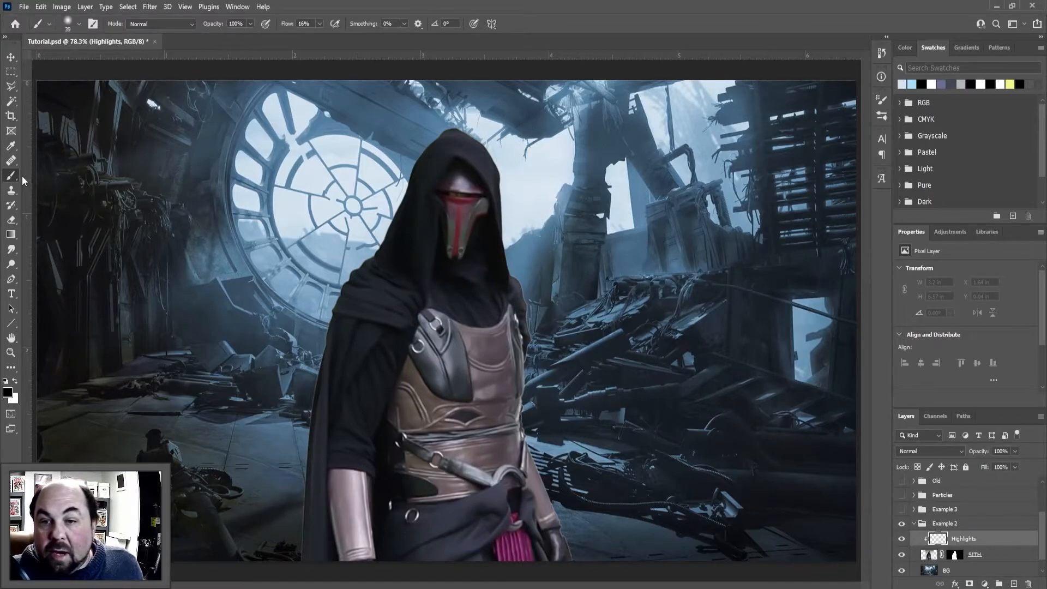
Set the brush to 144 px with 0% hardness and sample the pale blue sky beside the figure's hood
alt+right_click(360, 222)
mouse_move(376, 224)
mouse_down()
mouse_move(394, 221)
mouse_move(384, 223)
mouse_up()
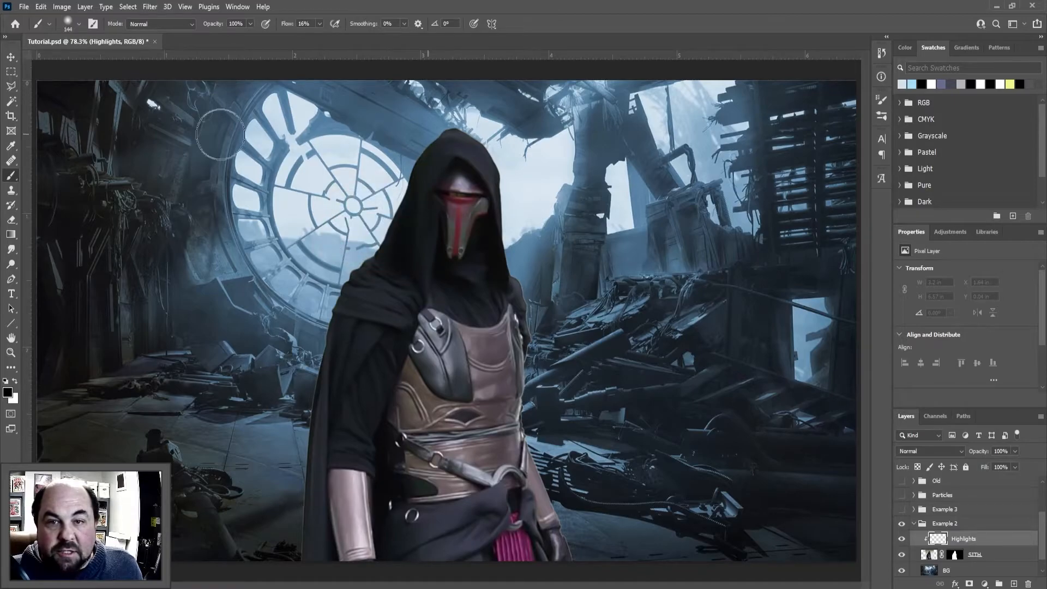
click(80, 25)
drag(70, 87, 45, 86)
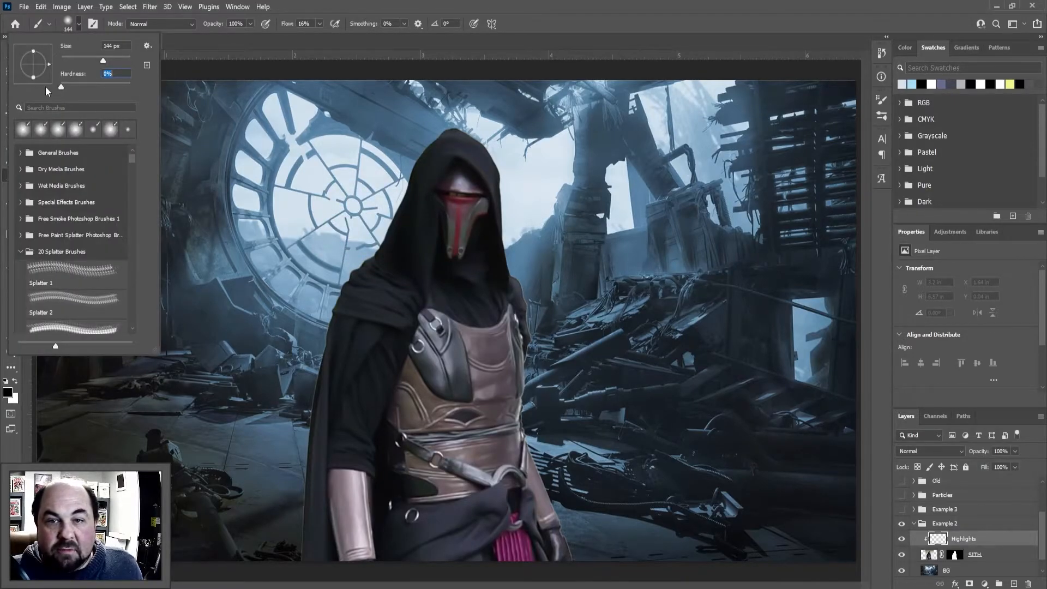
alt+click(541, 177)
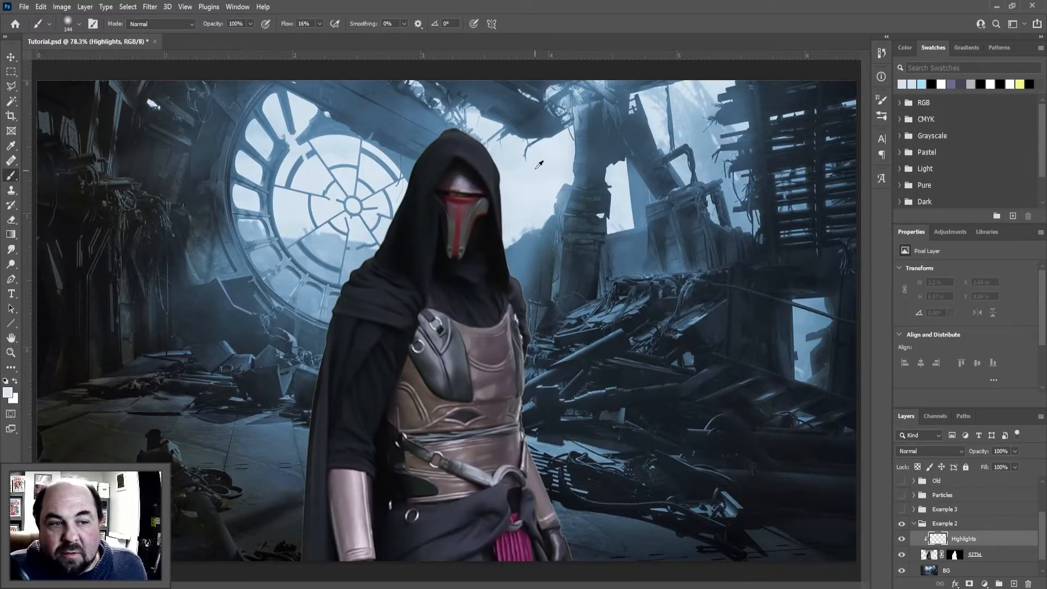
Paint pale blue highlights over the figure's hood, cape, chest and arms with brush flow at 100%
mouse_move(472, 164)
mouse_down()
mouse_move(319, 36)
mouse_move(416, 41)
mouse_move(503, 183)
mouse_move(466, 184)
mouse_move(523, 279)
mouse_move(545, 400)
mouse_move(562, 406)
mouse_move(532, 334)
mouse_move(520, 378)
mouse_move(536, 476)
mouse_move(564, 549)
mouse_move(529, 514)
mouse_move(513, 516)
mouse_move(510, 474)
mouse_move(491, 525)
mouse_move(434, 554)
mouse_move(483, 504)
mouse_move(463, 509)
mouse_move(475, 472)
mouse_move(453, 458)
mouse_move(498, 397)
mouse_move(489, 400)
mouse_move(498, 367)
mouse_move(489, 352)
mouse_move(443, 336)
mouse_move(455, 380)
mouse_move(475, 334)
mouse_move(512, 324)
mouse_move(506, 430)
mouse_move(431, 424)
mouse_move(418, 453)
mouse_move(481, 494)
mouse_move(441, 513)
mouse_move(364, 473)
mouse_move(335, 475)
mouse_up()
click(319, 24)
mouse_move(351, 304)
mouse_down()
mouse_move(286, 486)
mouse_move(297, 551)
mouse_up()
mouse_move(375, 214)
mouse_down()
mouse_move(373, 299)
mouse_move(382, 300)
mouse_move(362, 258)
mouse_move(436, 117)
mouse_up()
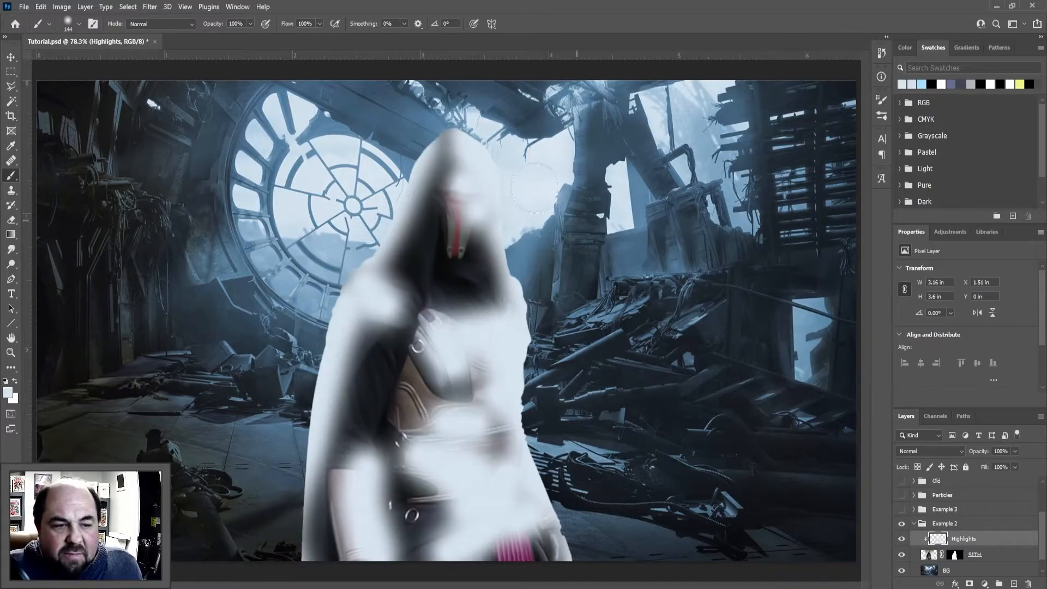
drag(458, 300, 482, 285)
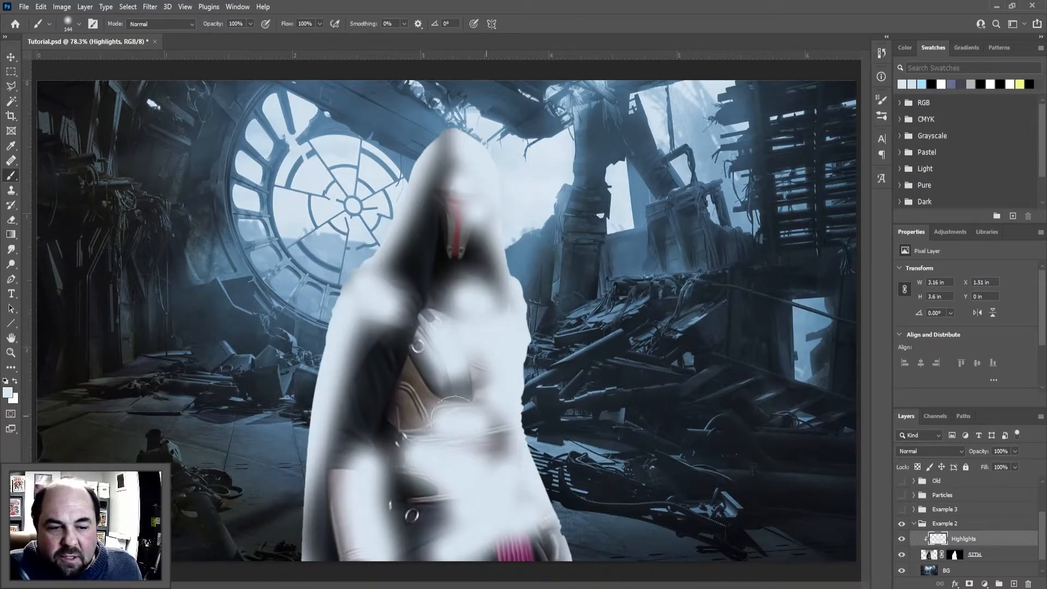
click(384, 403)
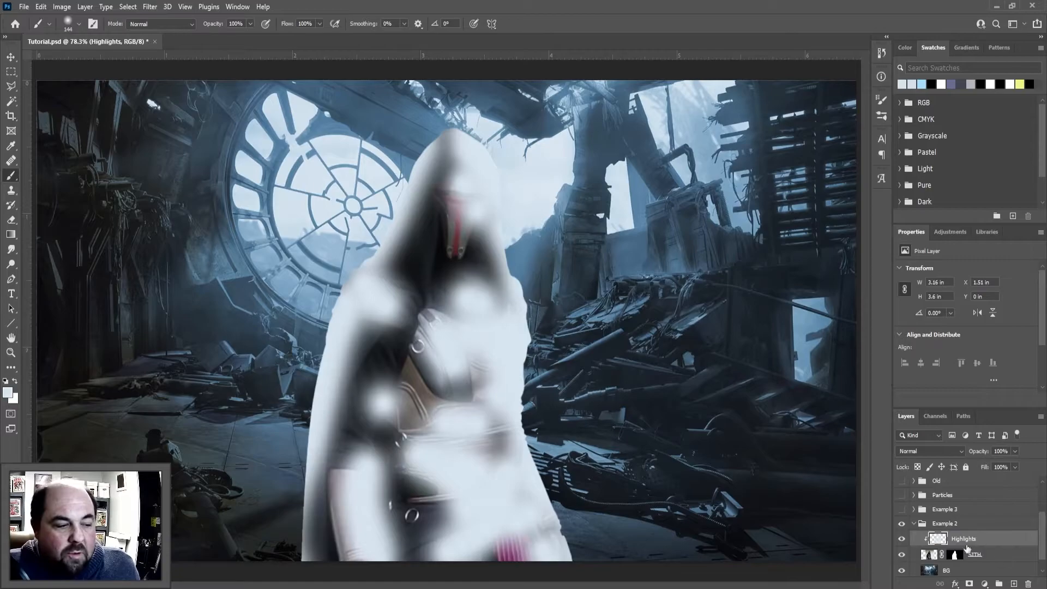
Set the Highlights layer's blend mode to Color Dodge
click(963, 453)
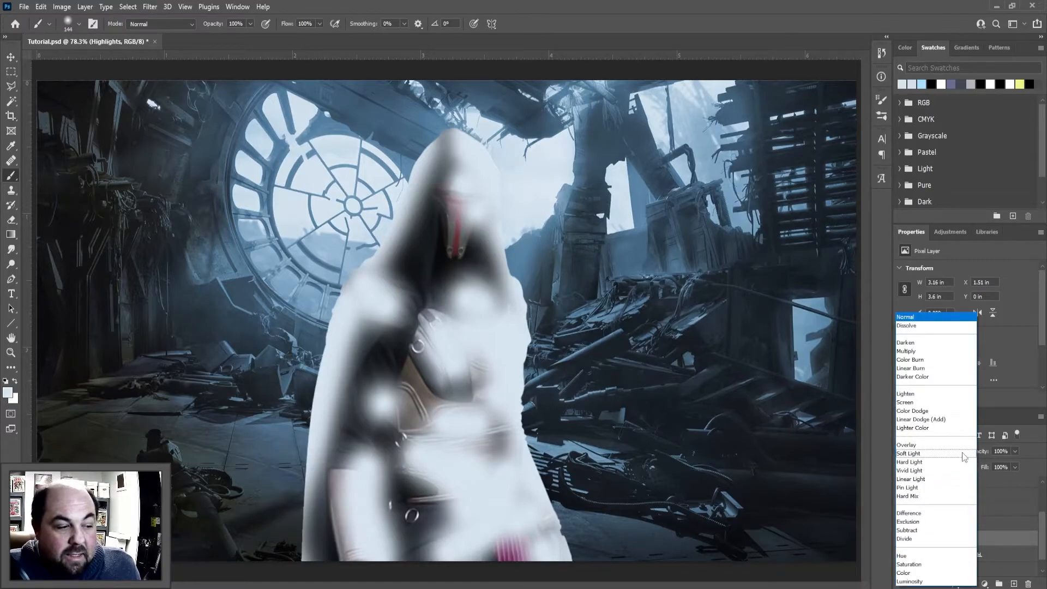
click(921, 411)
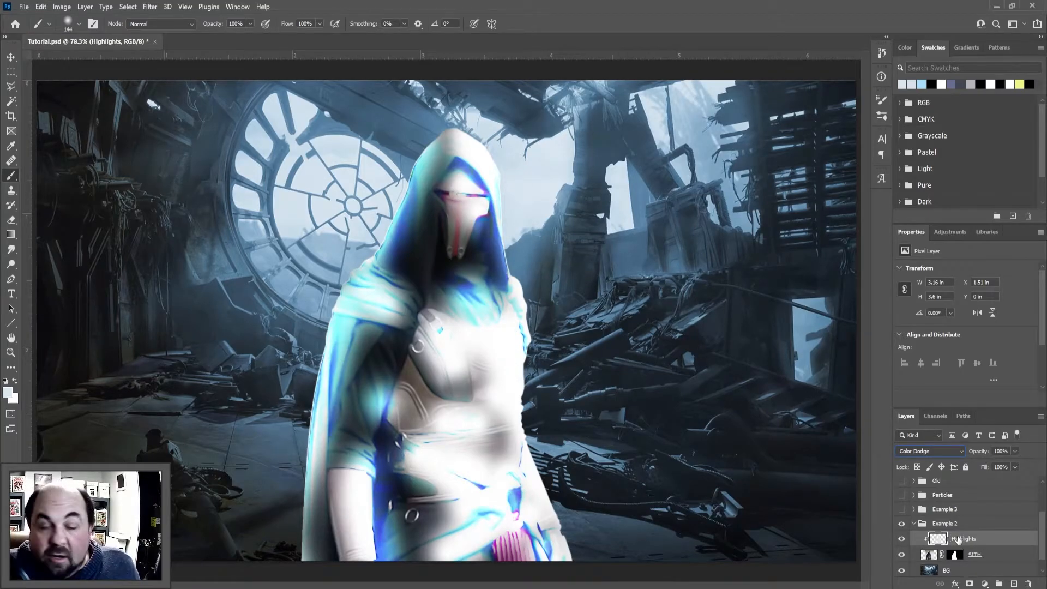
Try adjusting the Highlights layer's opacity to see how it affects the Color Dodge effect
click(1016, 451)
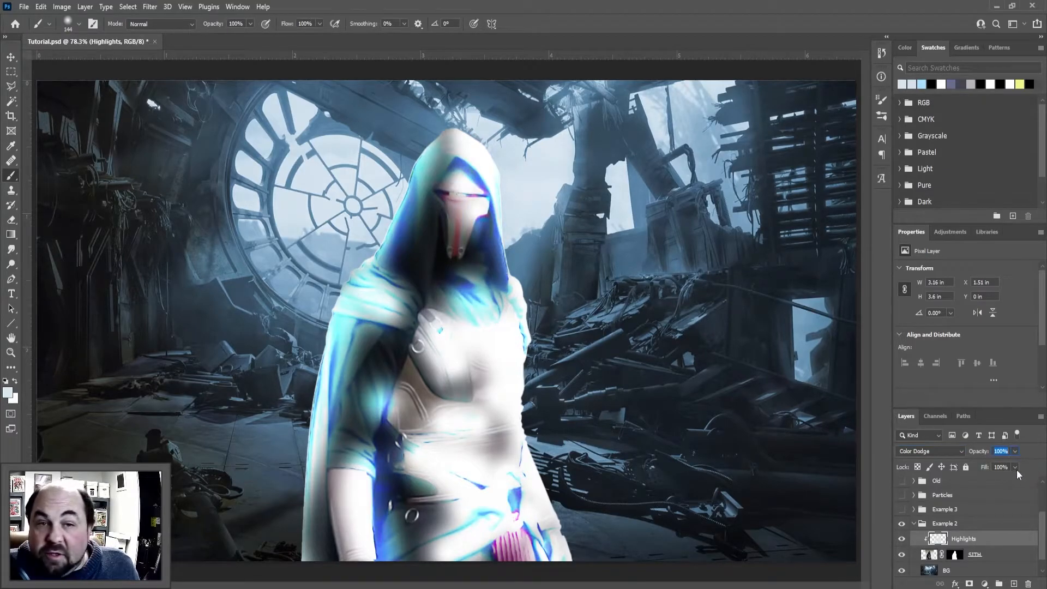
click(1015, 451)
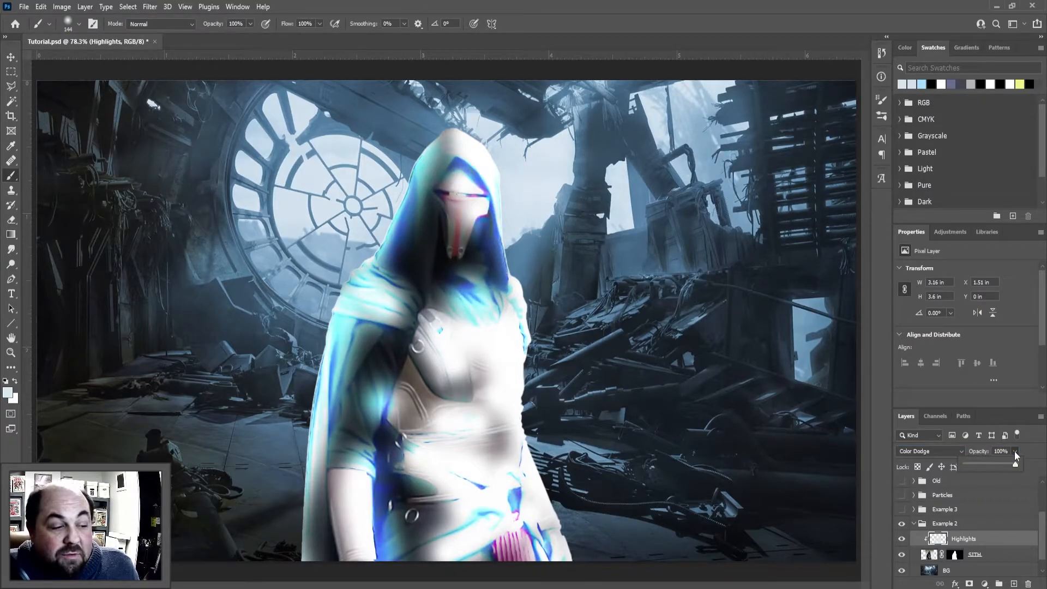
mouse_move(1010, 463)
mouse_down()
mouse_move(974, 463)
mouse_move(1023, 459)
mouse_up()
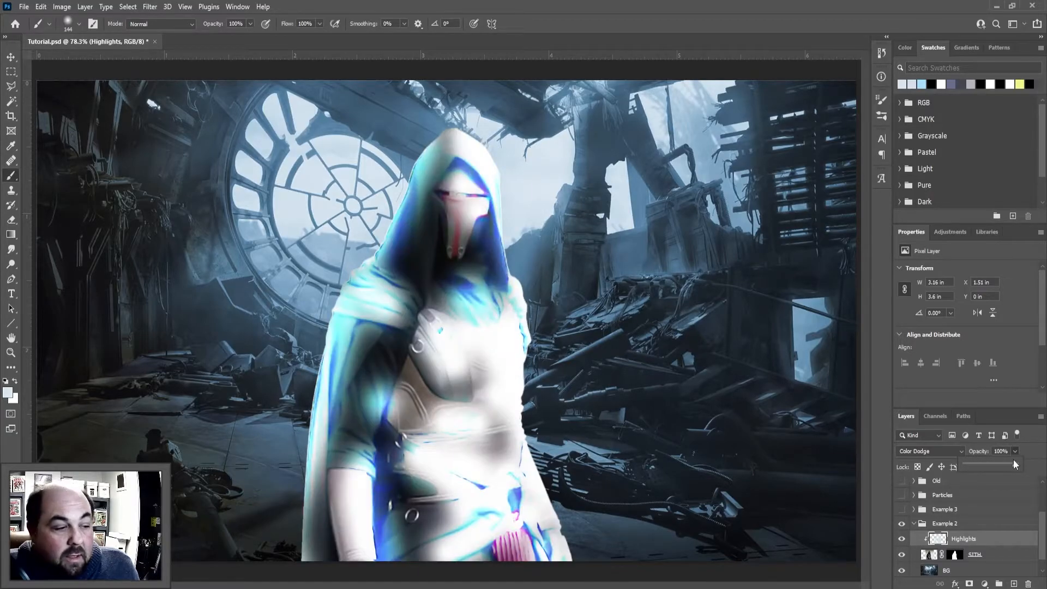
click(1032, 453)
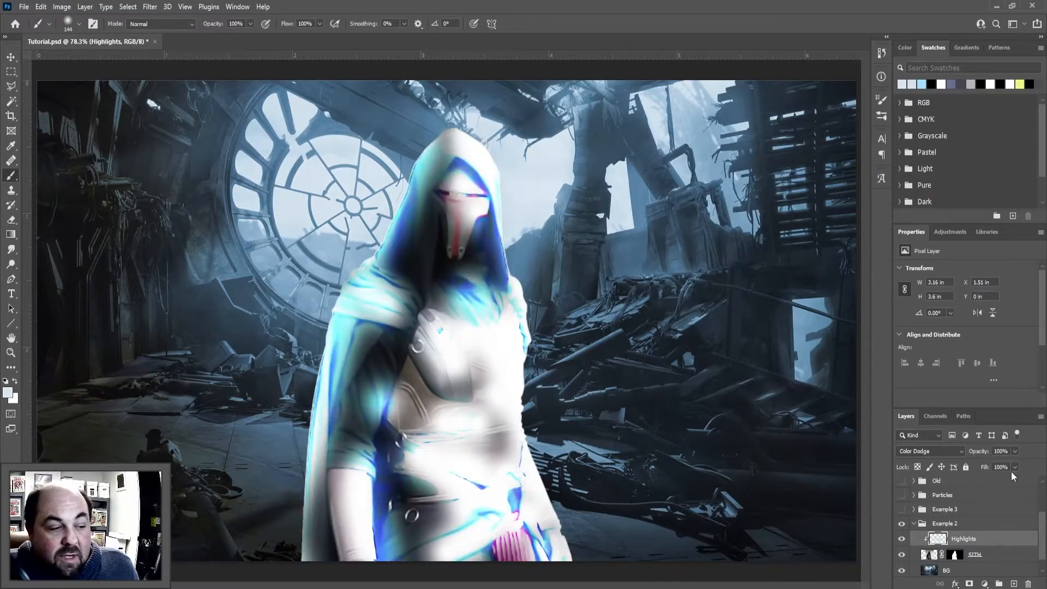
Lower the Highlights layer's fill to 64%
click(1013, 466)
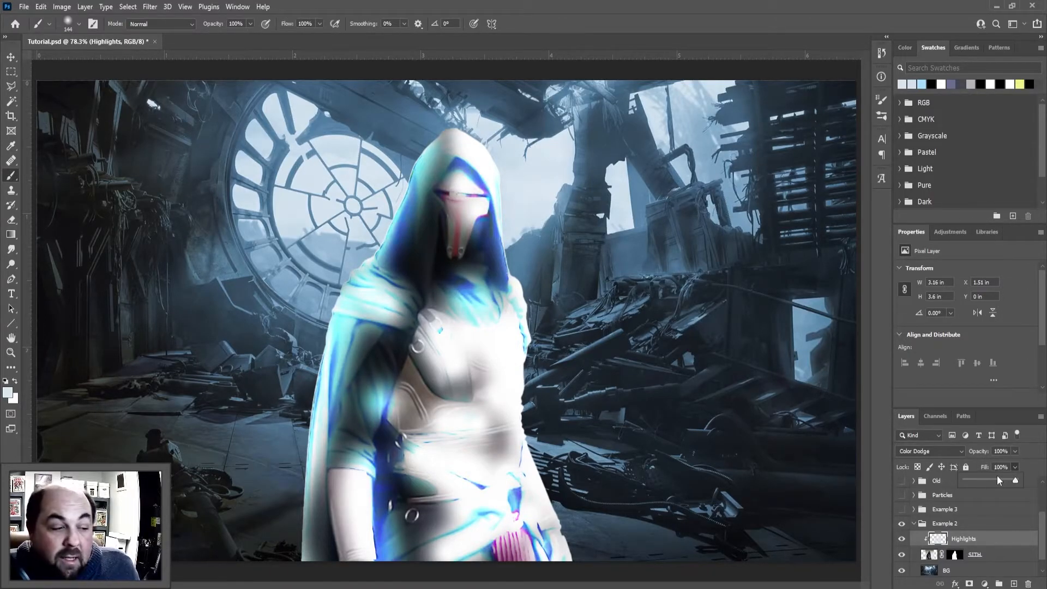
mouse_move(1012, 479)
mouse_down()
mouse_move(987, 479)
mouse_move(999, 480)
mouse_up()
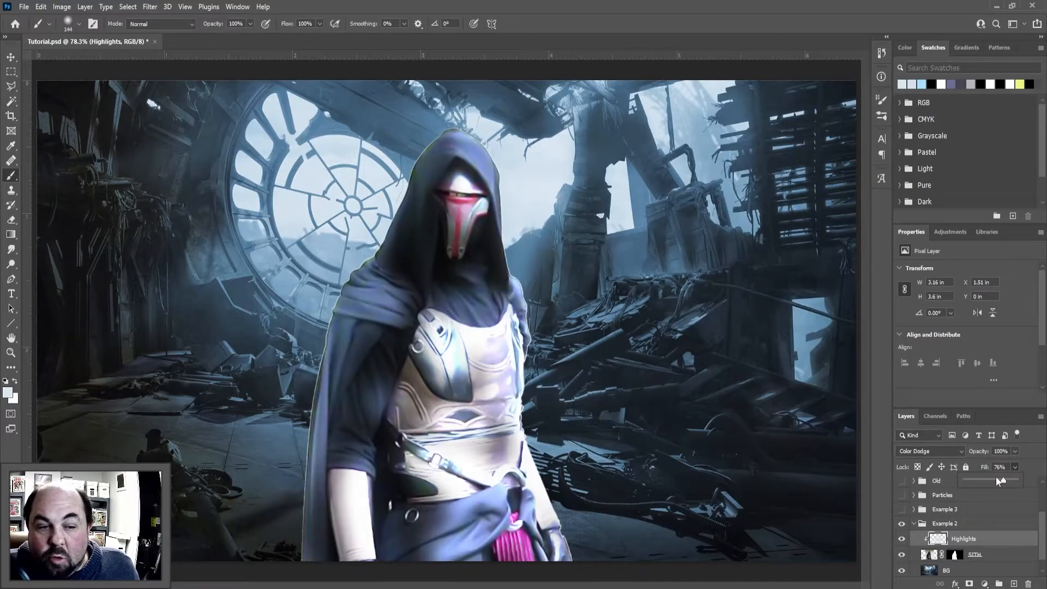
drag(999, 479, 997, 480)
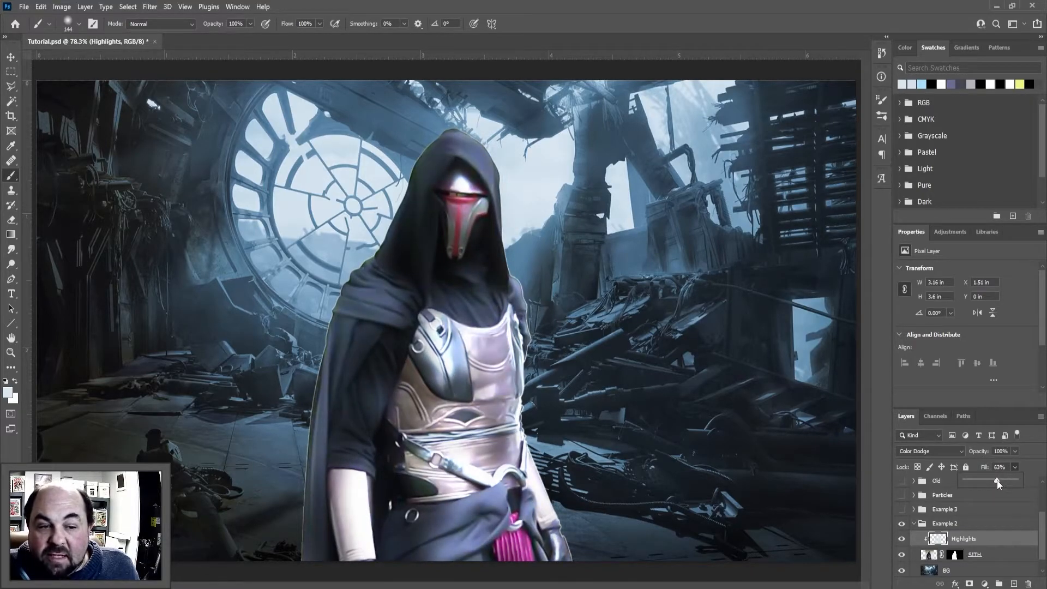
drag(1000, 479, 998, 480)
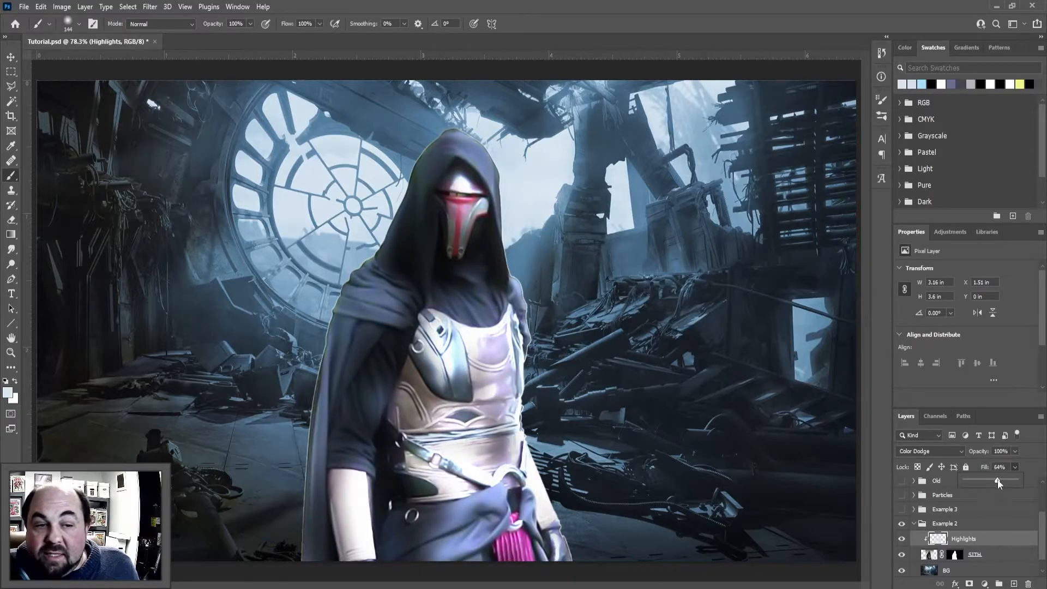
Split the Highlights layer's Blend If black point for the underlying layer to 0 / 48 in its blending options
double_click(989, 540)
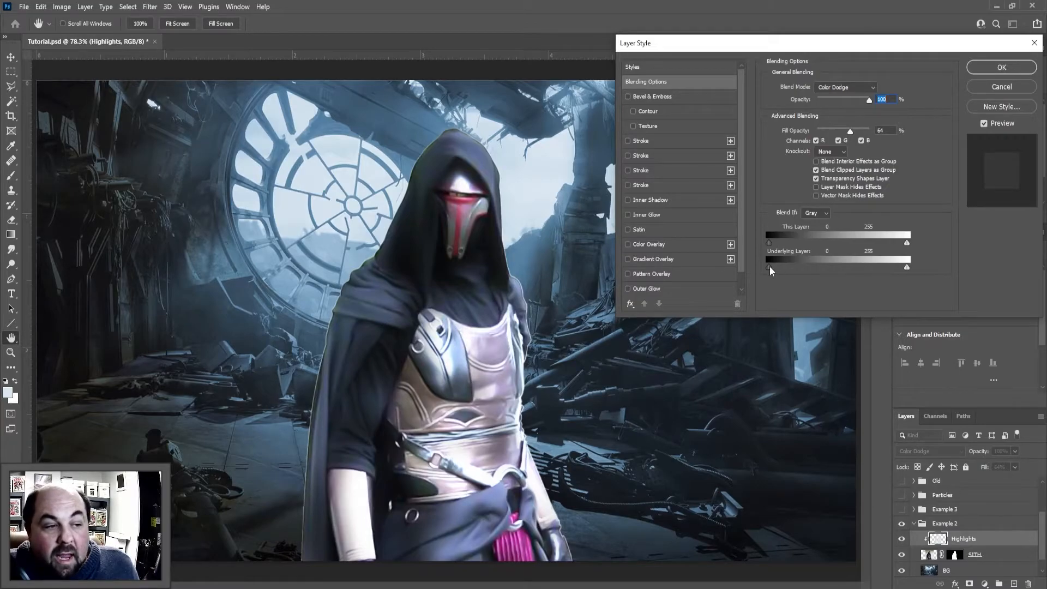
key(alt)
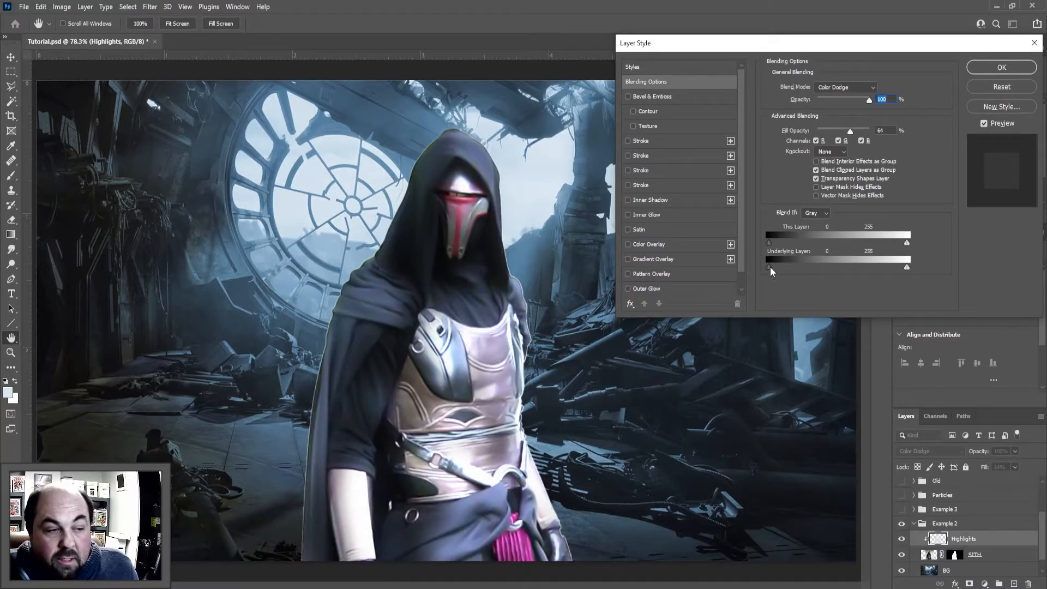
drag(778, 265, 800, 275)
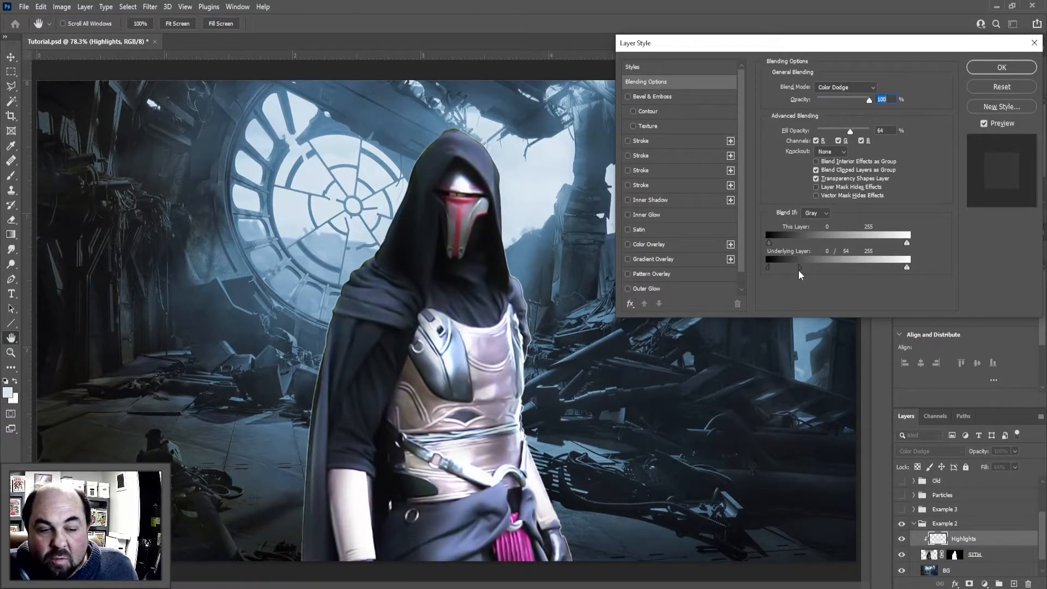
drag(798, 270, 763, 267)
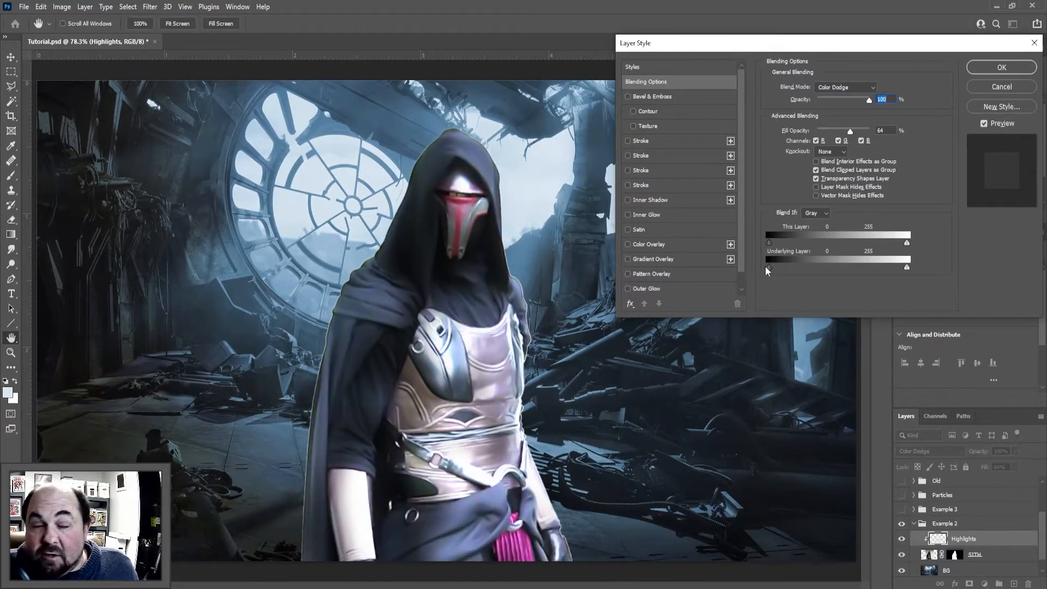
drag(770, 267, 795, 263)
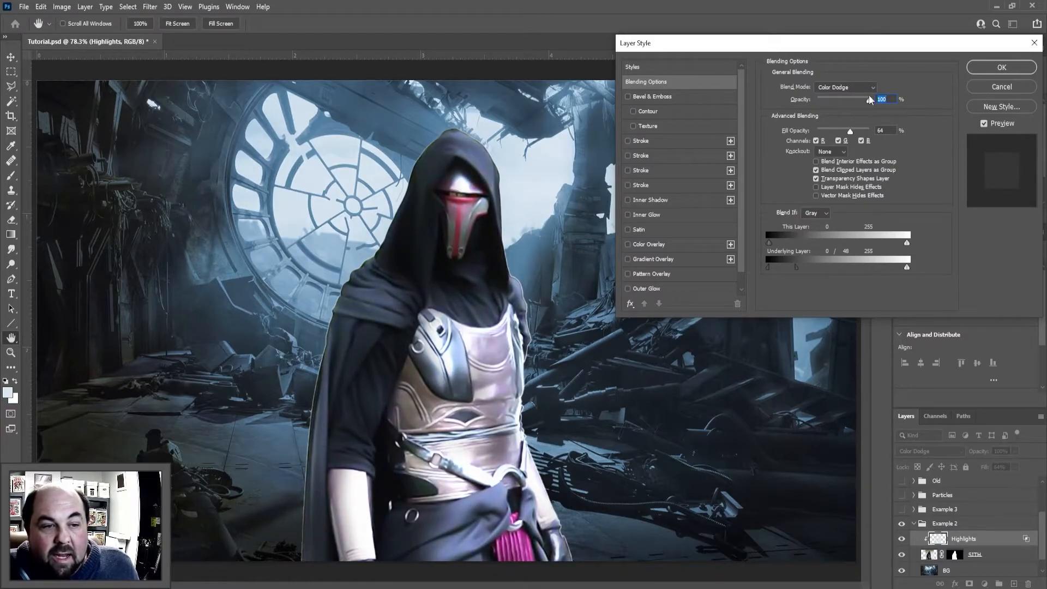
click(983, 71)
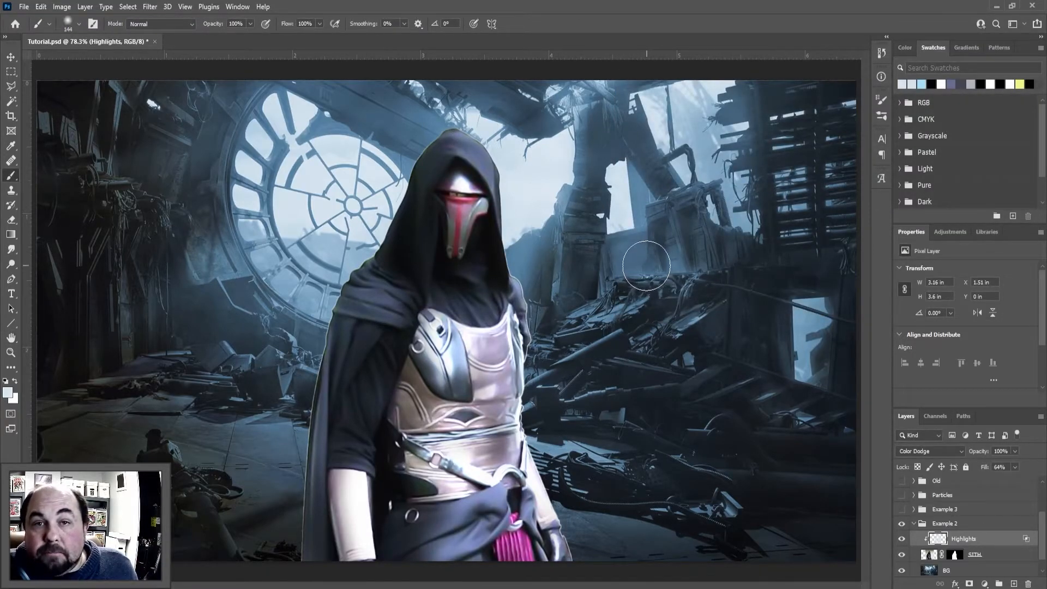
Add a Solid Color fill layer in d7e5f0 above Highlights and clip it to the SITH figure
click(984, 584)
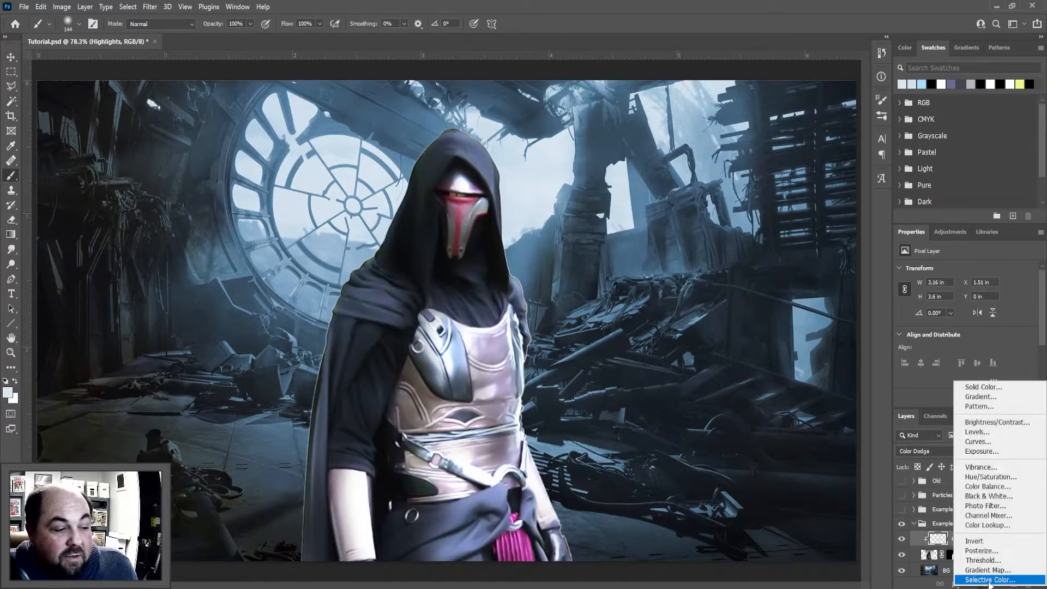
click(976, 386)
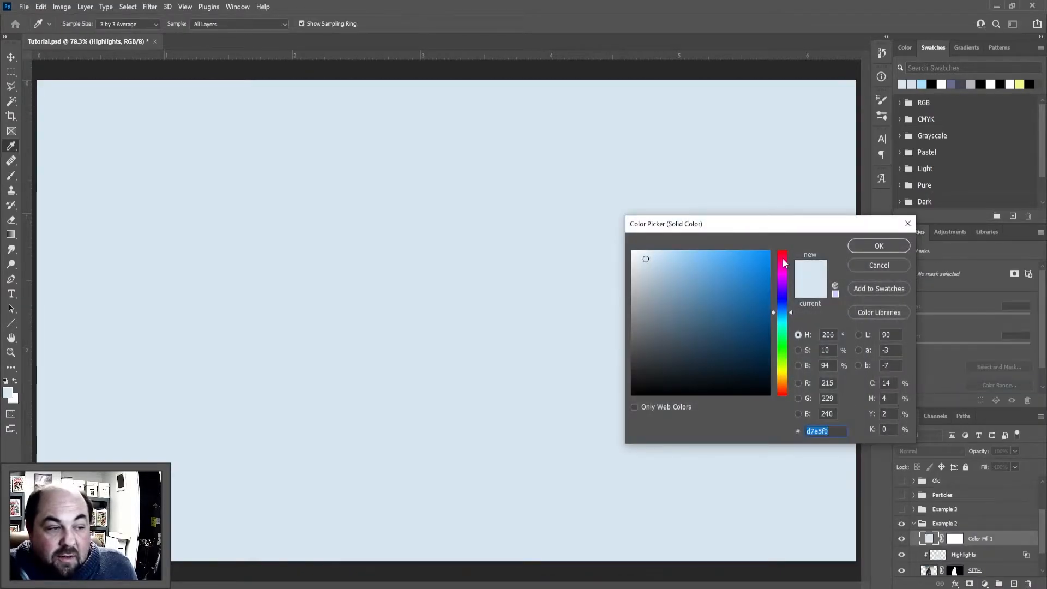
click(861, 247)
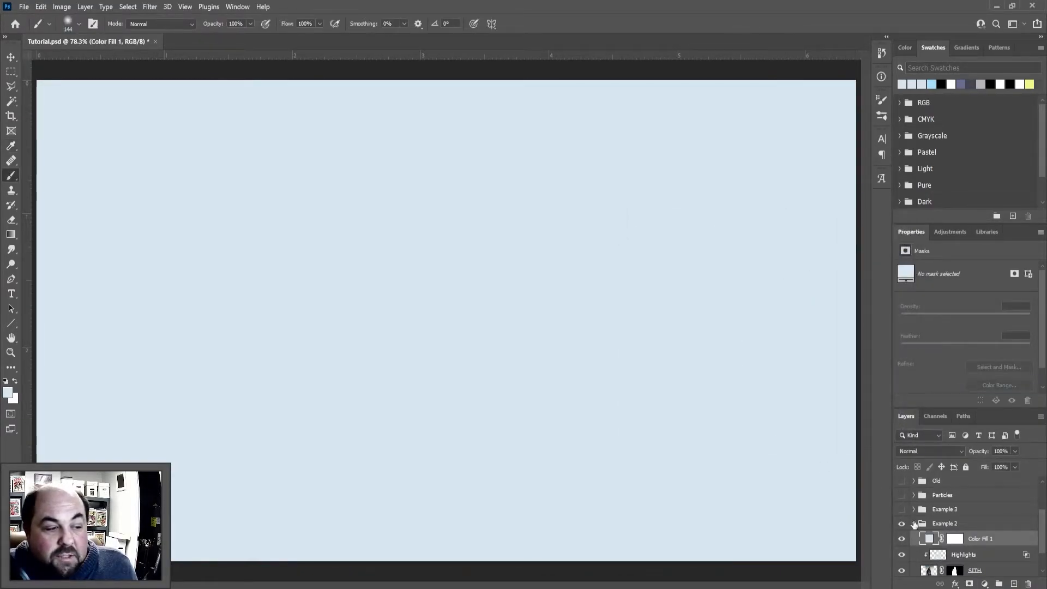
alt+click(958, 547)
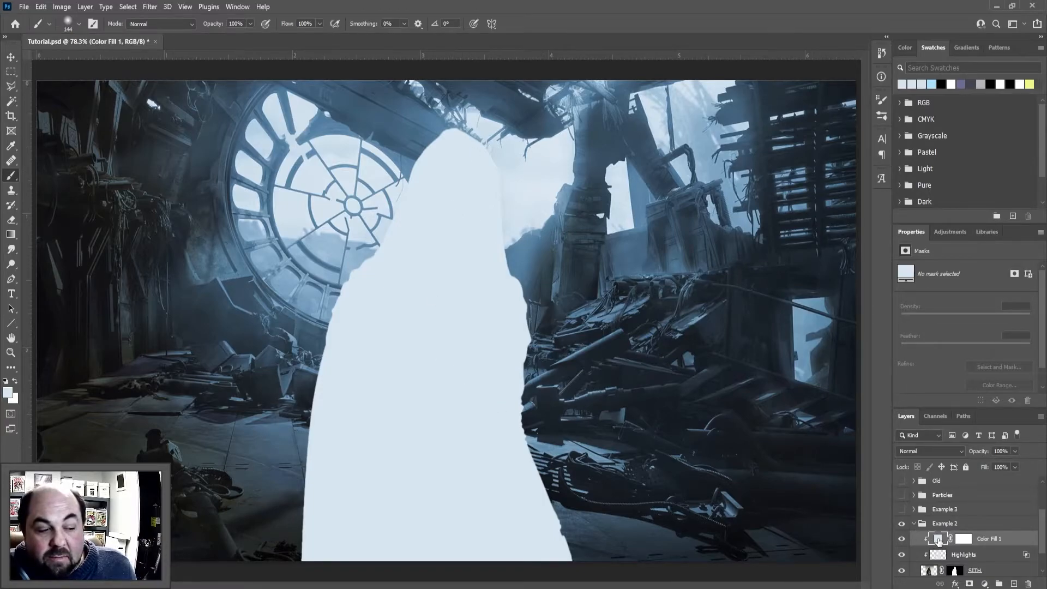
Change the solid color fill to d2e2ed, sampled from the bright sky beside the figure
double_click(938, 539)
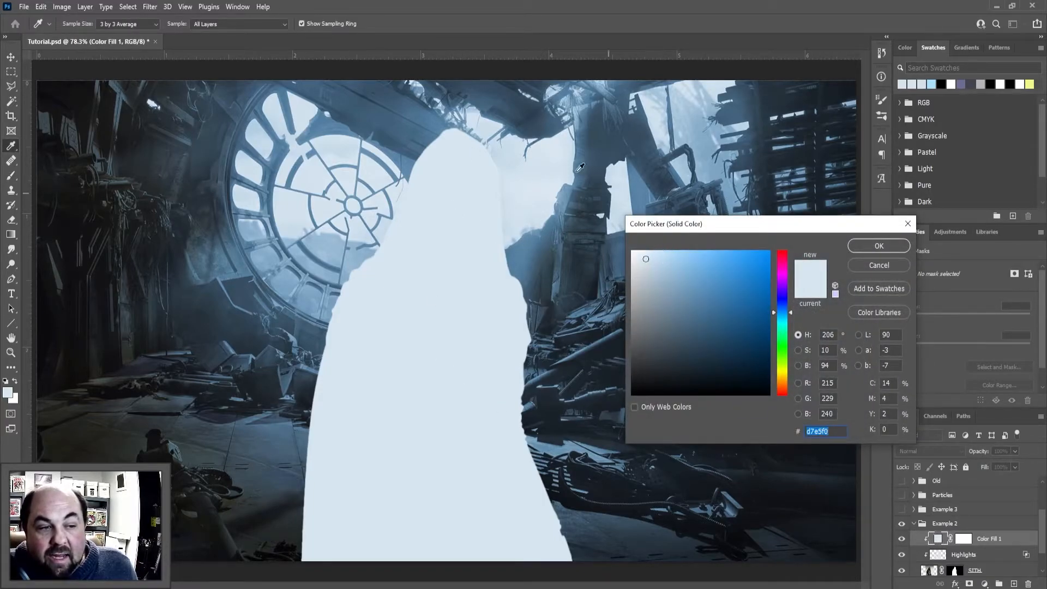
click(548, 170)
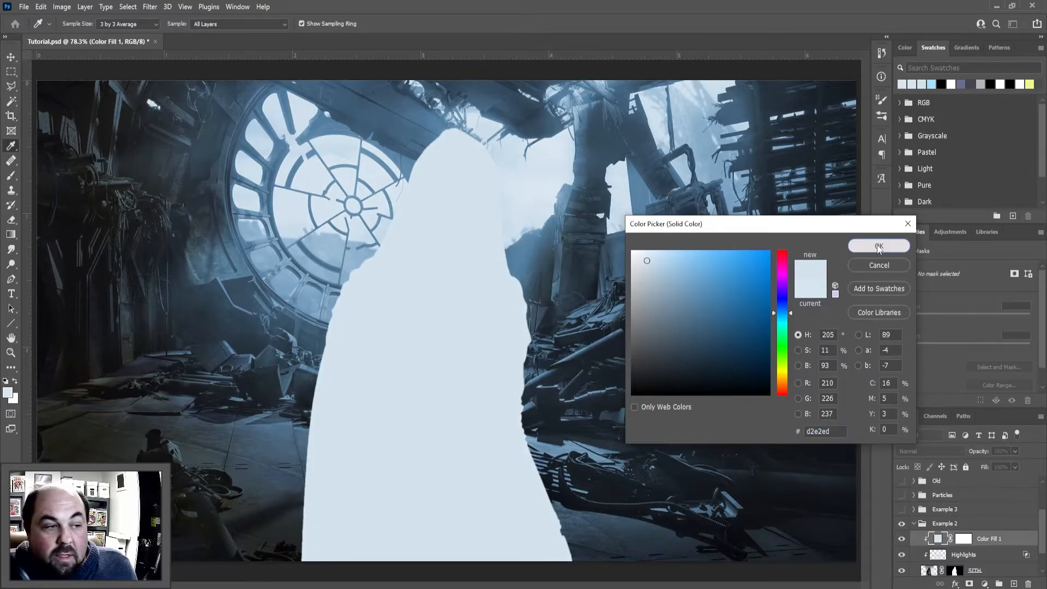
click(878, 246)
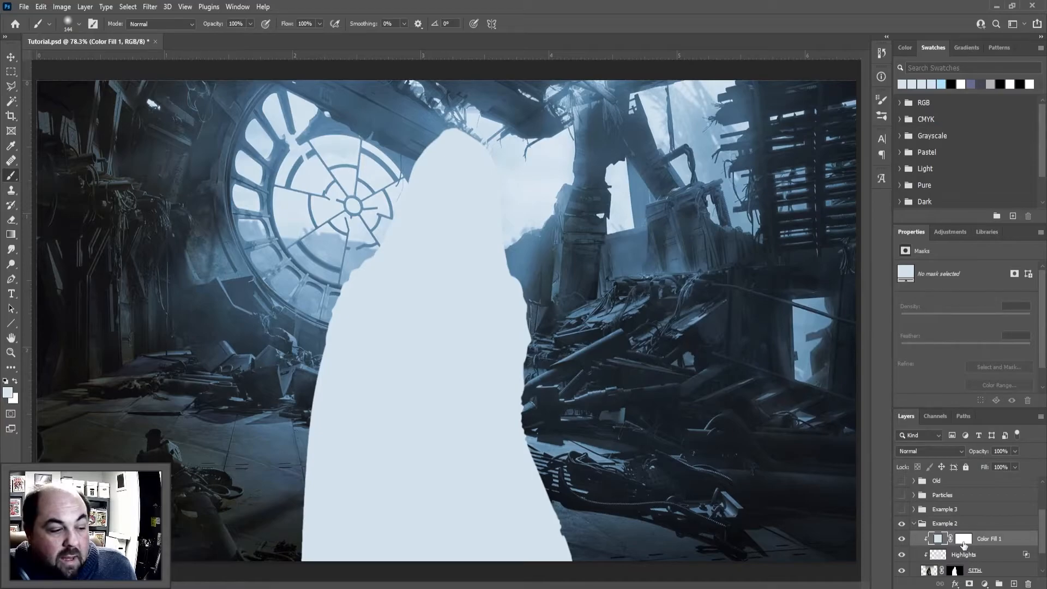
Invert the Color Fill 1 mask to hide the solid color, and ready a white brush of size 14
click(963, 541)
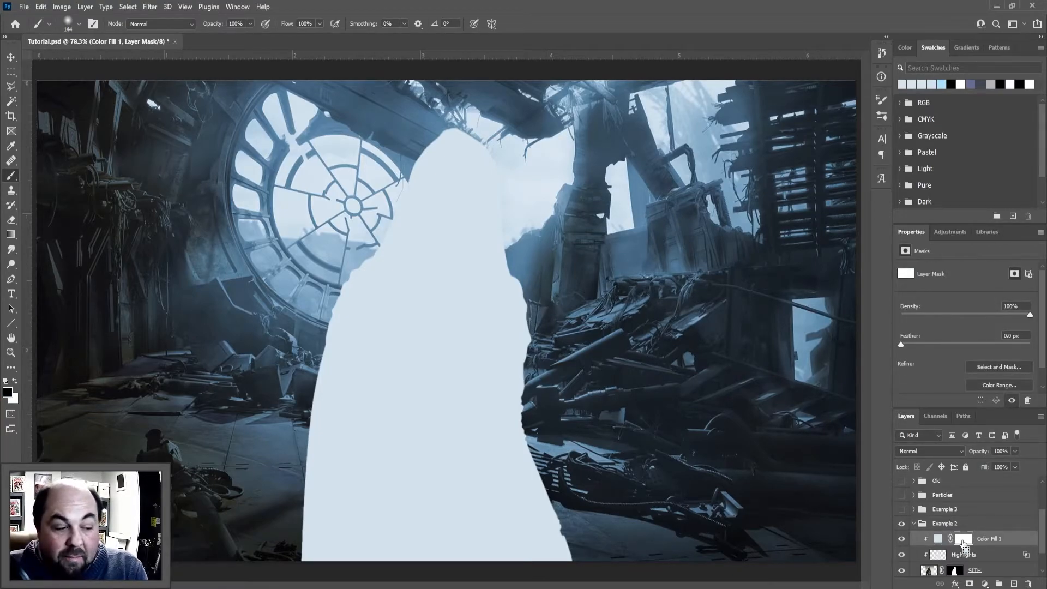
key(ctrl+i)
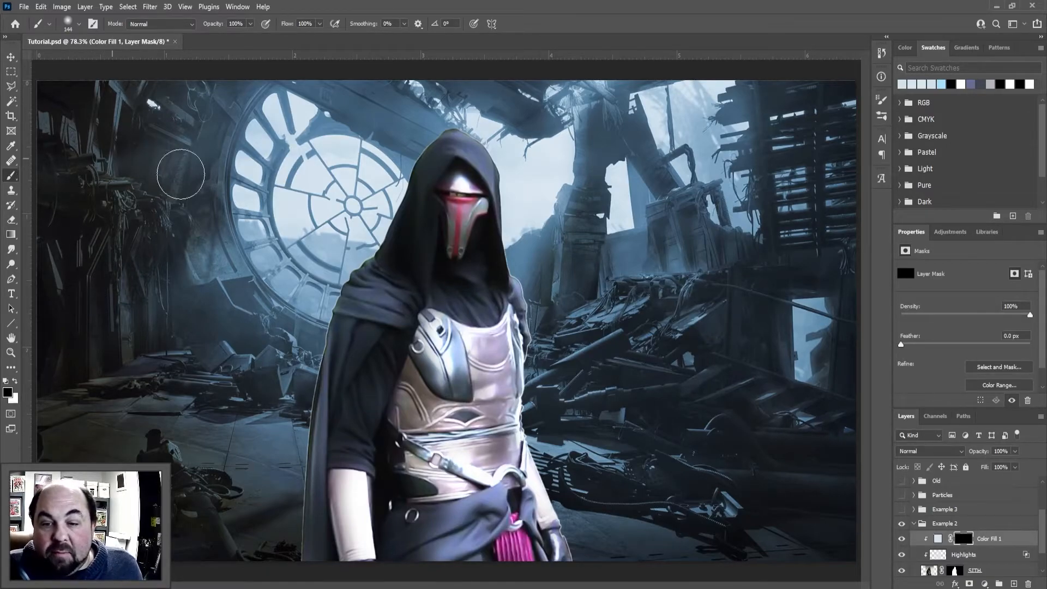
scroll(412, 180, up, 4)
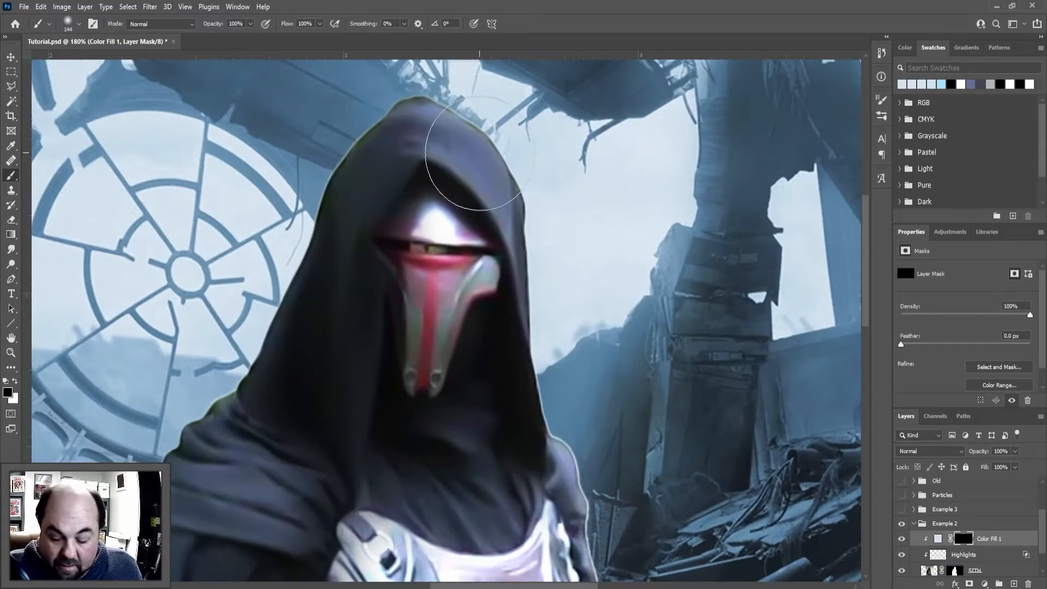
key(x)
drag(480, 145, 498, 142)
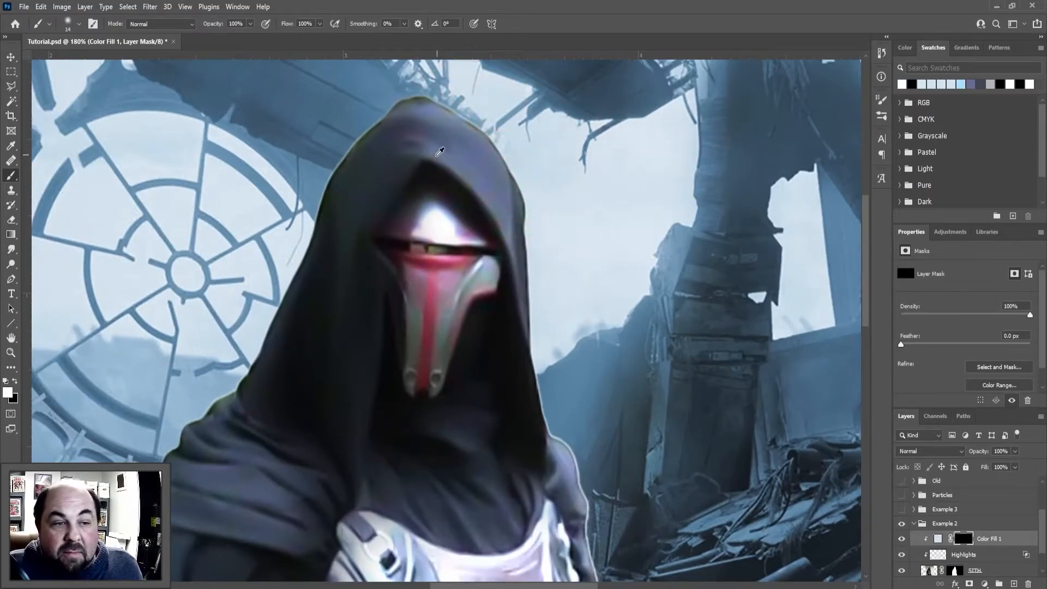
Paint the fill back as thin rim light along both edges of the hood, trimming the strokes with black on the mask
mouse_move(439, 104)
mouse_down()
mouse_move(510, 175)
mouse_move(506, 214)
mouse_move(510, 176)
mouse_move(530, 218)
mouse_move(545, 310)
mouse_up()
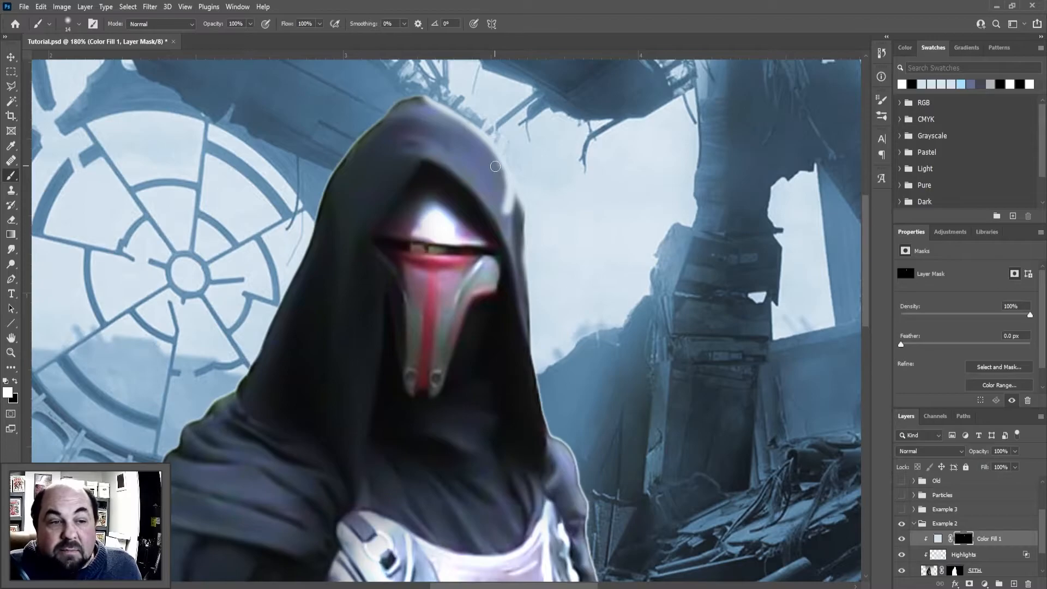
key(x)
key(x)
key(x)
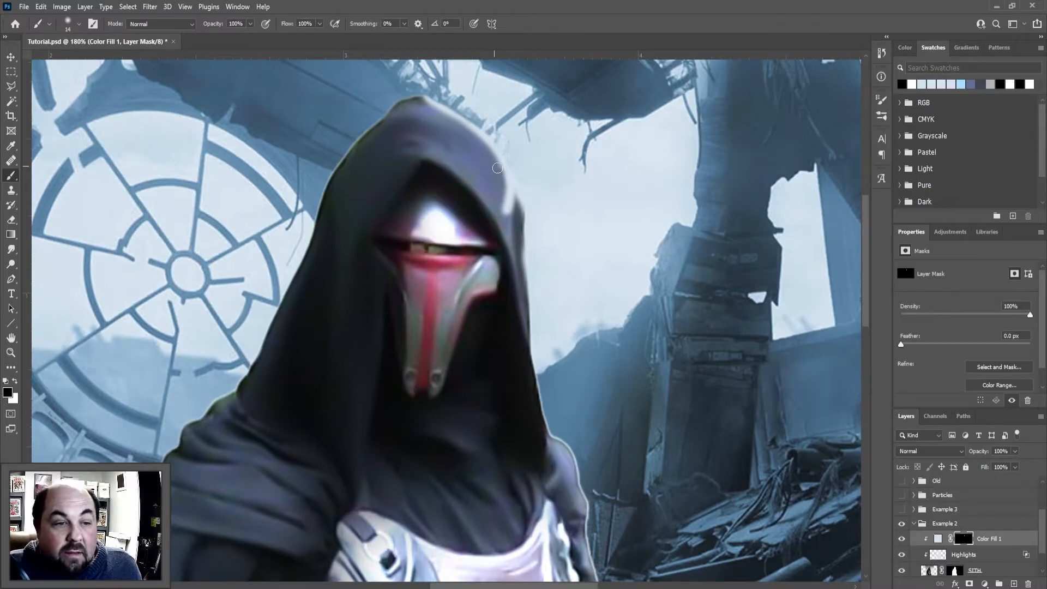
drag(503, 176, 500, 215)
mouse_move(499, 173)
mouse_down()
mouse_move(479, 143)
mouse_move(447, 120)
mouse_move(421, 125)
mouse_move(403, 104)
mouse_move(362, 141)
mouse_move(344, 185)
mouse_up()
key(x)
key(x)
mouse_move(412, 105)
mouse_down()
mouse_move(319, 210)
mouse_move(383, 129)
mouse_up()
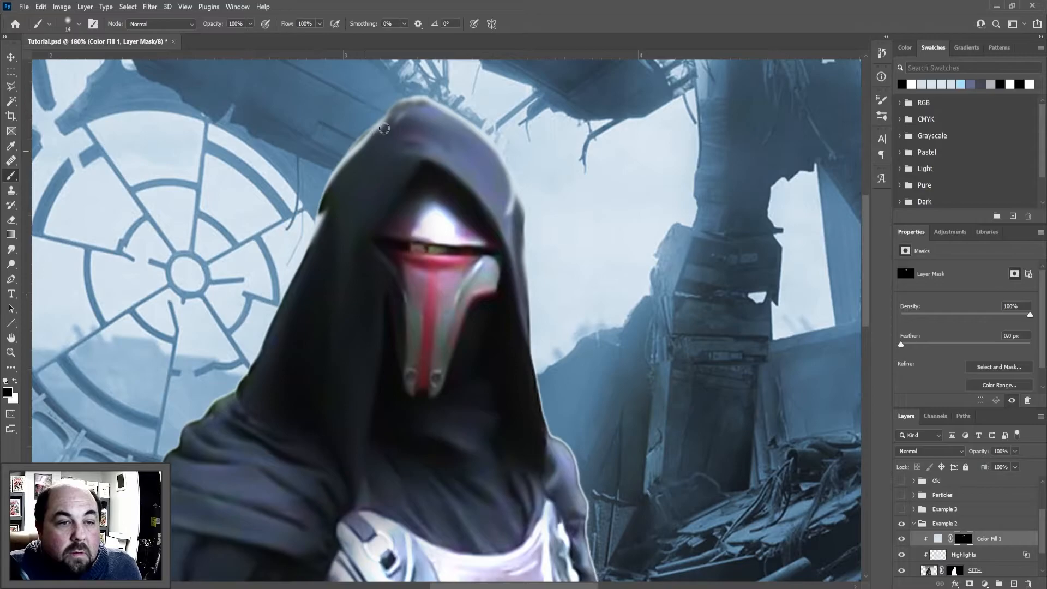
Paint rim light on the Color Fill 1 mask down the hood's window side, along the shoulder and over the shoulder drape's folds
key(x)
mouse_move(319, 228)
mouse_down()
mouse_move(238, 385)
mouse_move(249, 410)
mouse_move(269, 420)
mouse_move(251, 393)
mouse_move(269, 393)
mouse_move(232, 387)
mouse_move(183, 427)
mouse_move(210, 466)
mouse_up()
key(x)
Paint fine highlights on the sleeve folds beneath the shoulder drape, cleaning up their edges with black
key(x)
mouse_move(170, 484)
mouse_down()
mouse_move(214, 498)
mouse_move(218, 528)
mouse_up()
drag(218, 523, 330, 325)
drag(380, 267, 428, 308)
drag(373, 300, 423, 326)
mouse_move(357, 329)
mouse_down()
mouse_move(408, 350)
mouse_move(309, 435)
mouse_up()
drag(390, 376, 368, 436)
drag(368, 436, 349, 543)
scroll(362, 343, up, 2)
key(x)
drag(312, 406, 357, 558)
scroll(357, 491, down, 1)
Paint highlight strokes along the hood's far edge, the opposite shoulder and the cloth folds on the chest
key(x)
mouse_move(302, 432)
mouse_down()
mouse_move(358, 437)
mouse_move(357, 486)
mouse_up()
drag(314, 505, 369, 540)
drag(494, 213, 532, 399)
mouse_move(532, 296)
mouse_down()
mouse_move(619, 314)
mouse_move(594, 315)
mouse_up()
key(x)
drag(639, 166, 669, 379)
drag(653, 88, 684, 272)
drag(600, 158, 602, 311)
drag(555, 283, 601, 340)
drag(521, 306, 567, 357)
scroll(486, 327, up, 2)
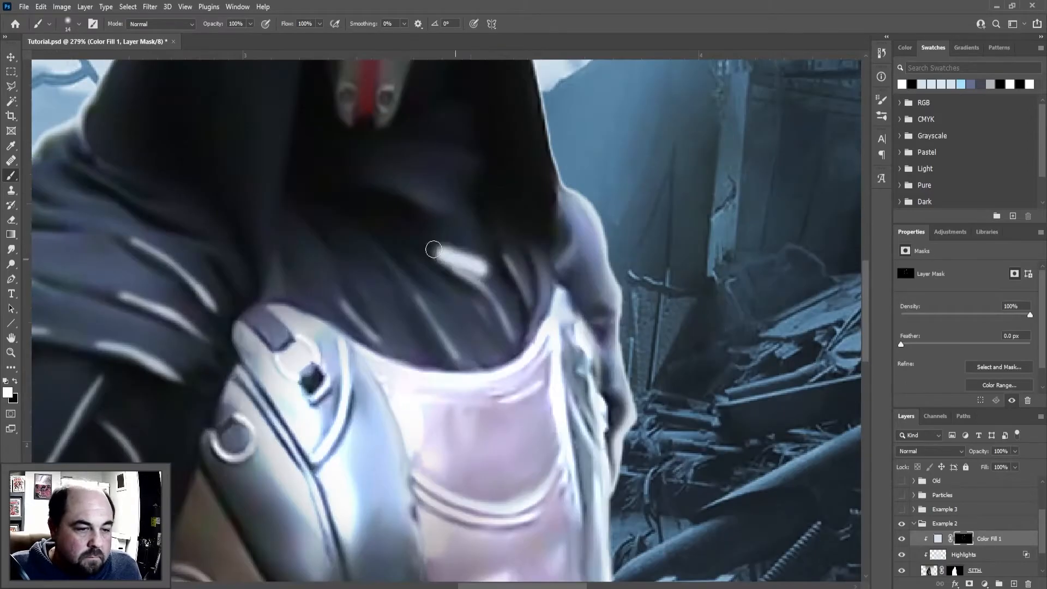
Refine the chest fold highlights and extend the rim light along the armor's edge, alternating white and black on the mask
scroll(468, 264, down, 3)
key(x)
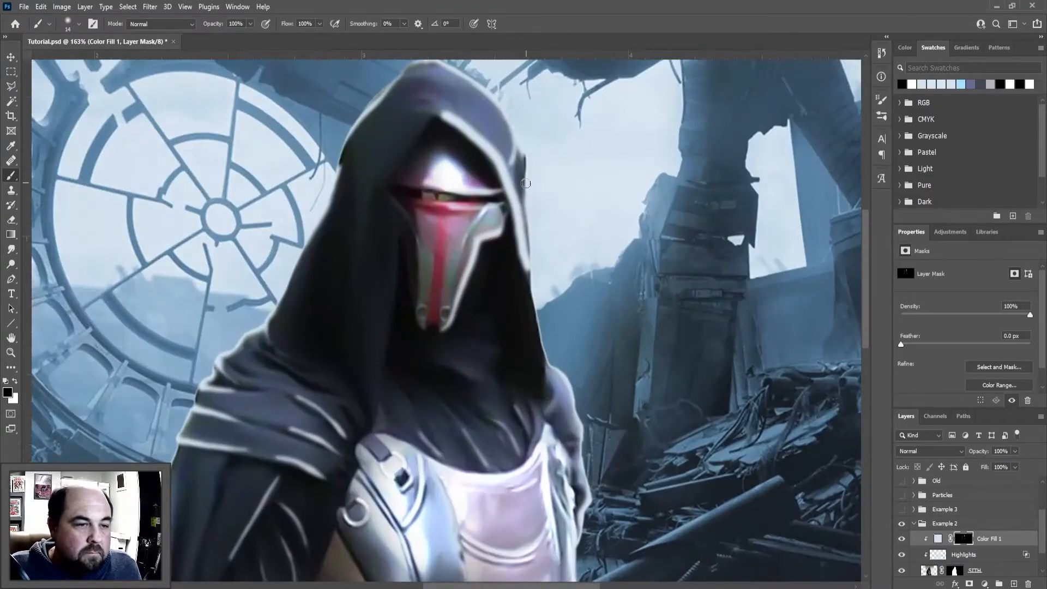
key(x)
drag(525, 156, 547, 390)
key(x)
drag(480, 143, 528, 281)
scroll(537, 349, down, 1)
drag(537, 447, 447, 109)
key(x)
mouse_move(501, 367)
mouse_down()
mouse_move(529, 451)
mouse_move(518, 466)
mouse_move(552, 473)
mouse_up()
Paint highlights on the belt, the waist cloth edges, the sash knot and the lower skirt folds
key(x)
scroll(526, 464, up, 1)
key(x)
key(x)
key(x)
mouse_move(529, 415)
mouse_down()
mouse_move(499, 336)
mouse_move(384, 386)
mouse_up()
key(x)
scroll(349, 261, up, 3)
drag(393, 313, 557, 274)
drag(545, 420, 540, 235)
drag(534, 444, 543, 521)
key(x)
drag(506, 465, 499, 527)
key(x)
mouse_move(557, 443)
mouse_down()
mouse_move(566, 526)
mouse_move(596, 528)
mouse_up()
Add highlight strokes down the lower sleeve folds and the outer edge of the cape, tapering them with black
key(x)
key(x)
drag(608, 453, 623, 526)
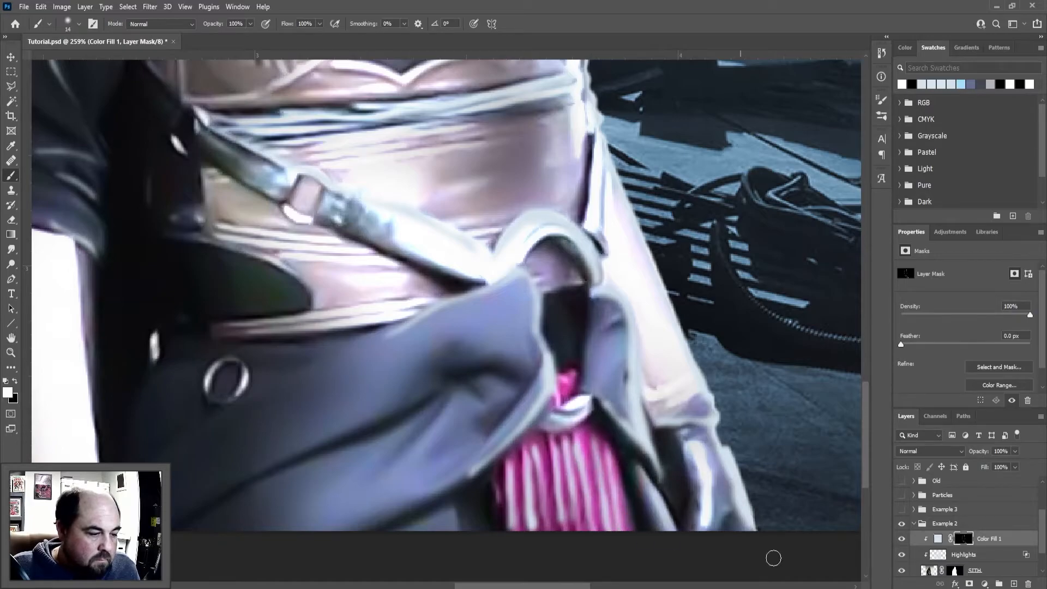
scroll(740, 490, down, 3)
drag(395, 307, 414, 473)
key(x)
drag(403, 234, 387, 477)
key(x)
drag(351, 267, 330, 359)
drag(312, 253, 288, 464)
key(x)
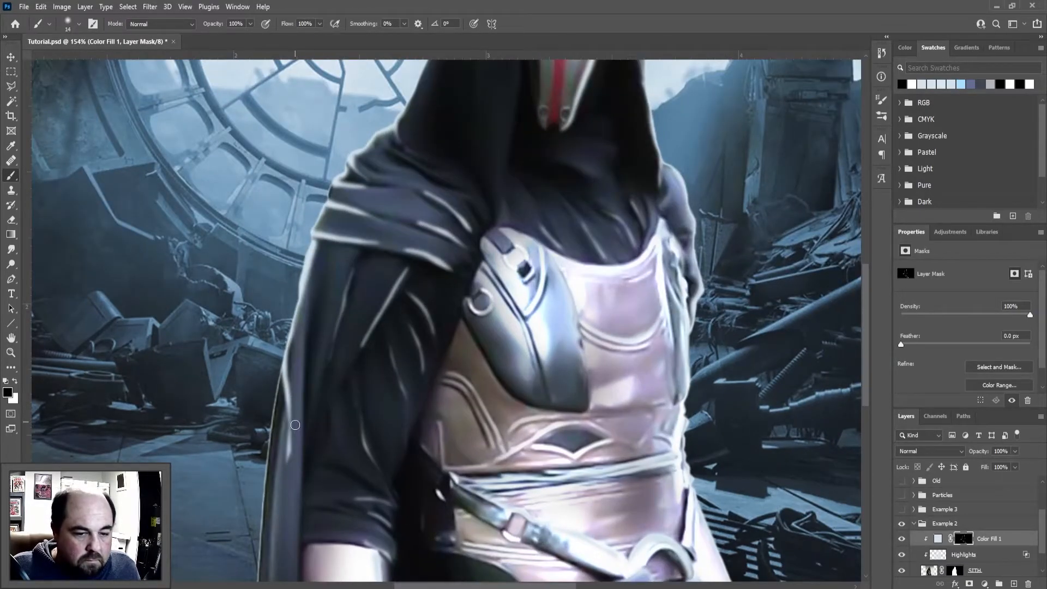
key(x)
scroll(295, 423, down, 5)
scroll(490, 422, up, 2)
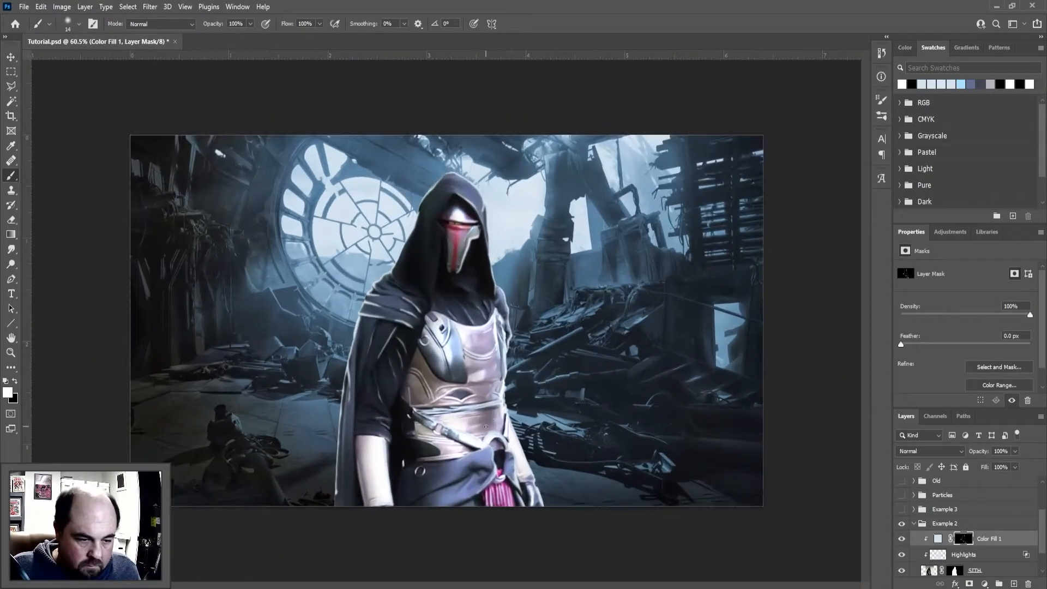
Add a Brightness/Contrast adjustment clipped to the SITH figure and place it directly above SITH, beneath Highlights
click(992, 558)
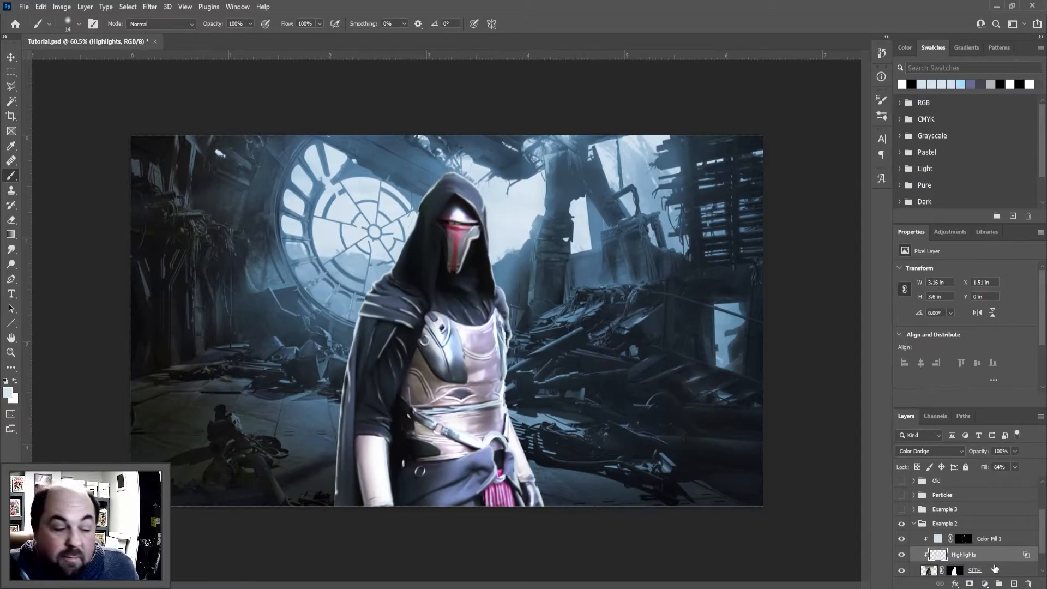
click(986, 584)
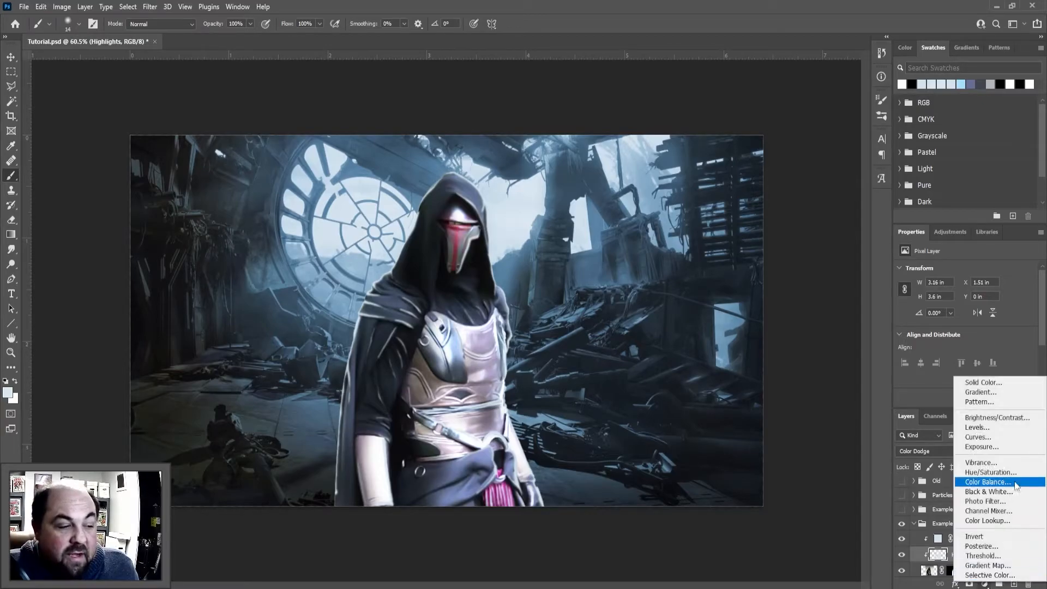
click(996, 418)
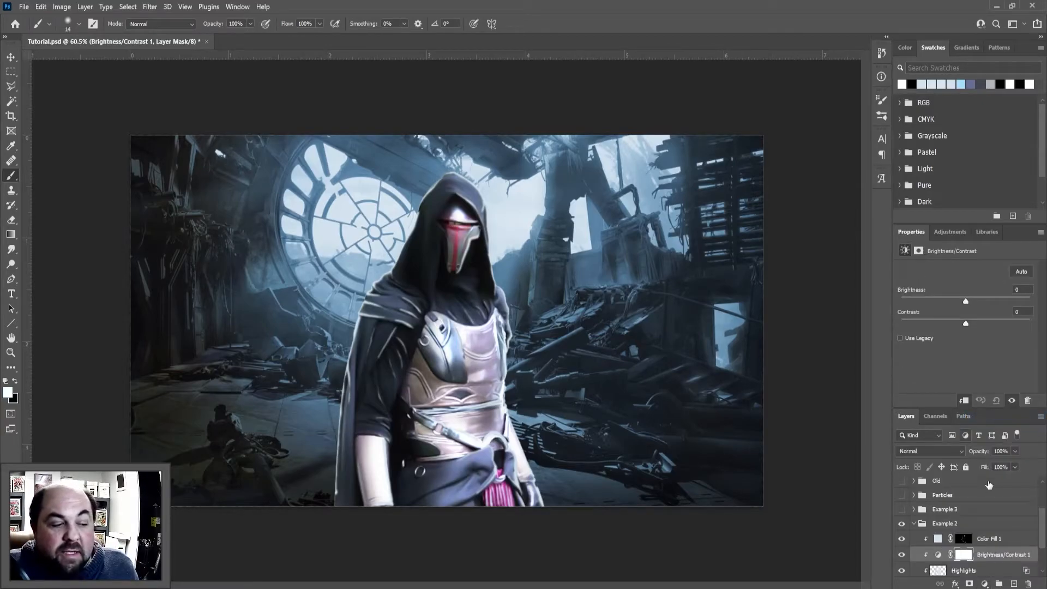
drag(987, 554, 981, 503)
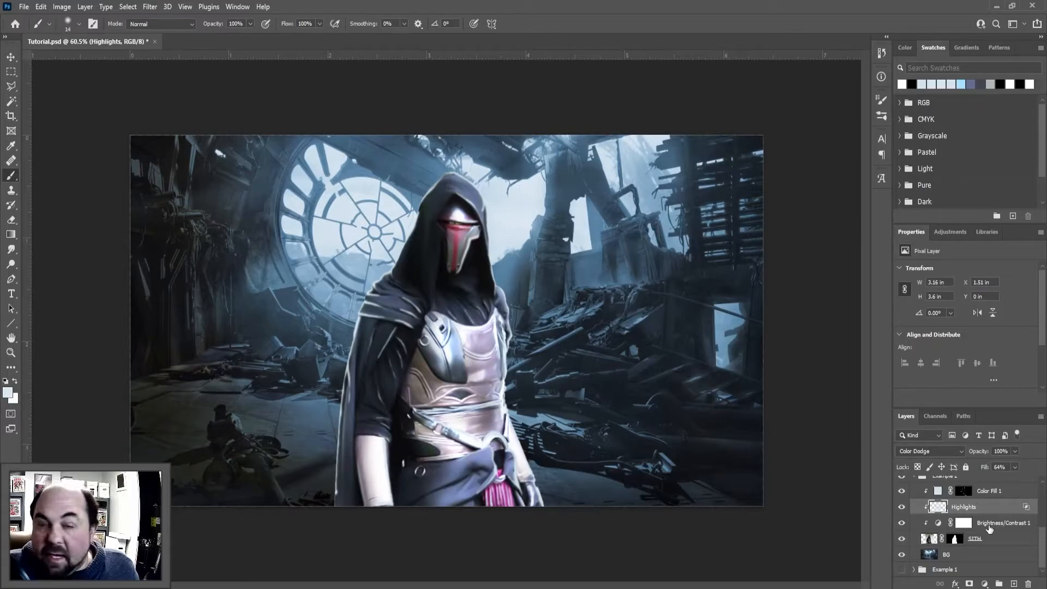
Set the adjustment's brightness to -77 and move its white layer mask onto the Highlights layer
click(963, 523)
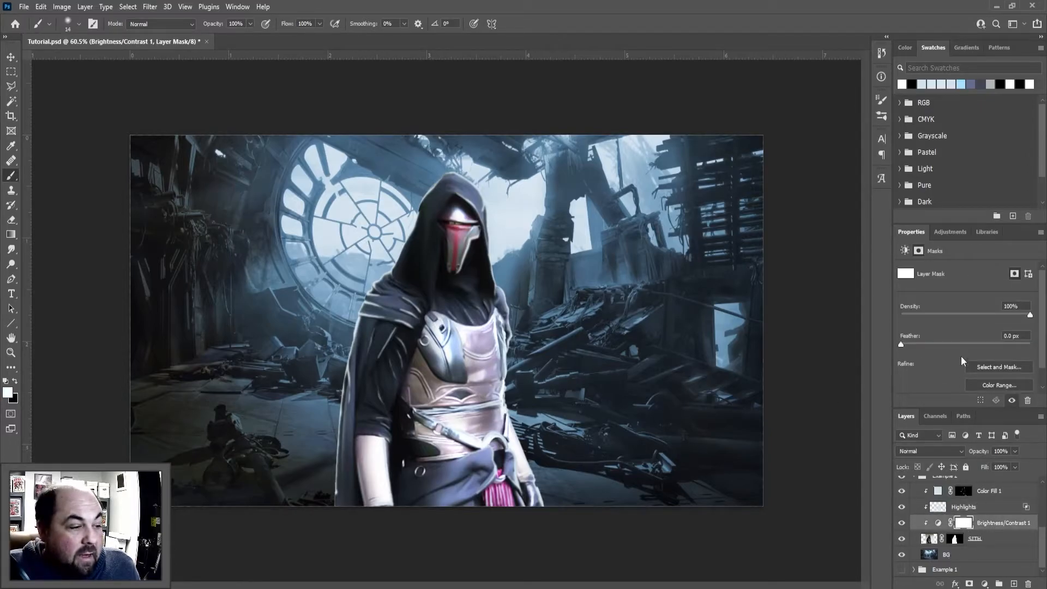
click(945, 524)
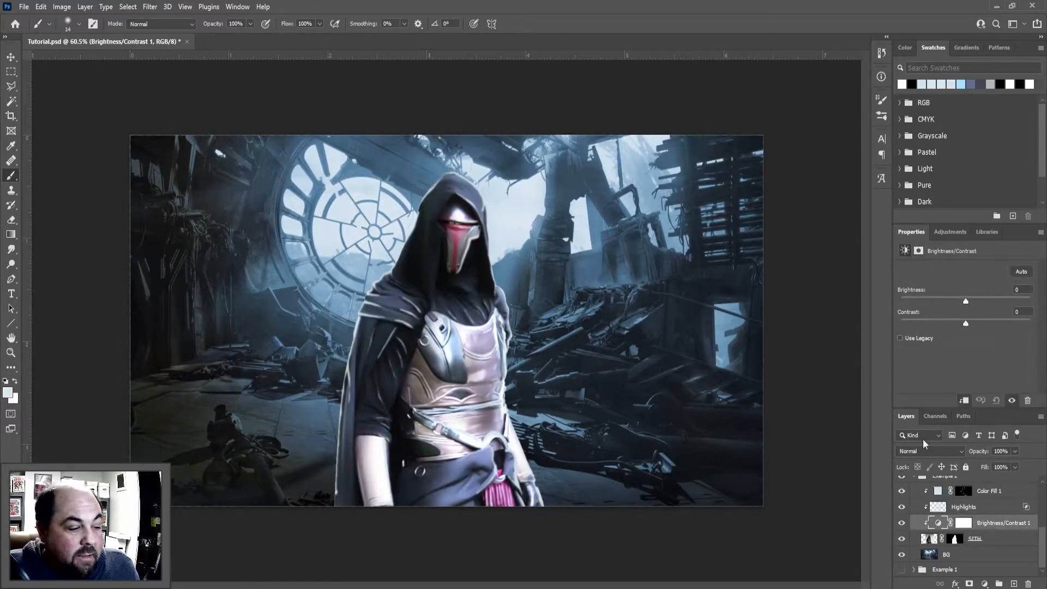
drag(965, 302, 933, 306)
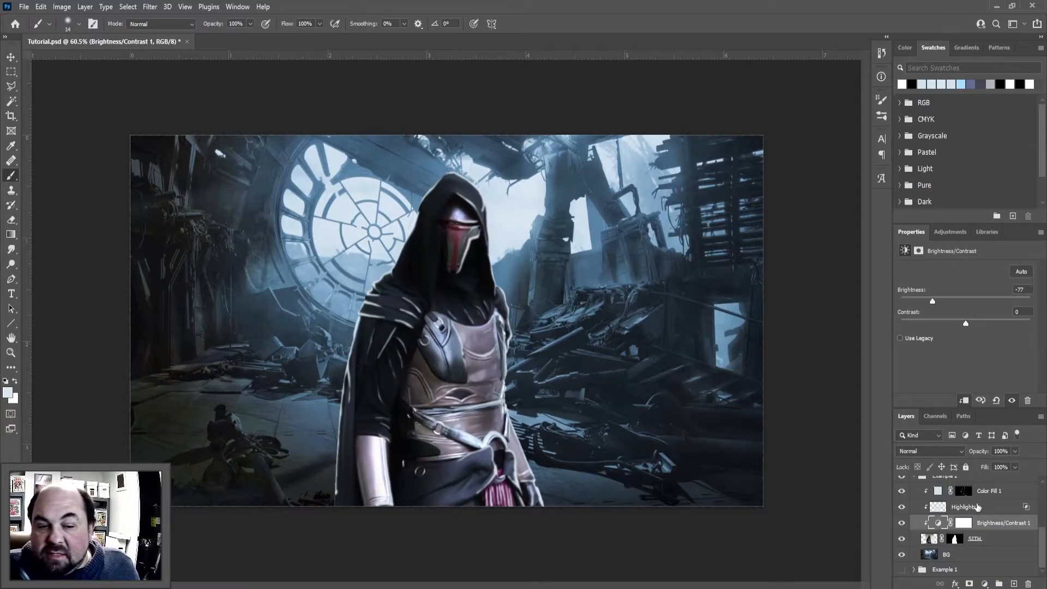
mouse_move(973, 524)
mouse_down()
mouse_move(968, 481)
mouse_move(972, 505)
mouse_up()
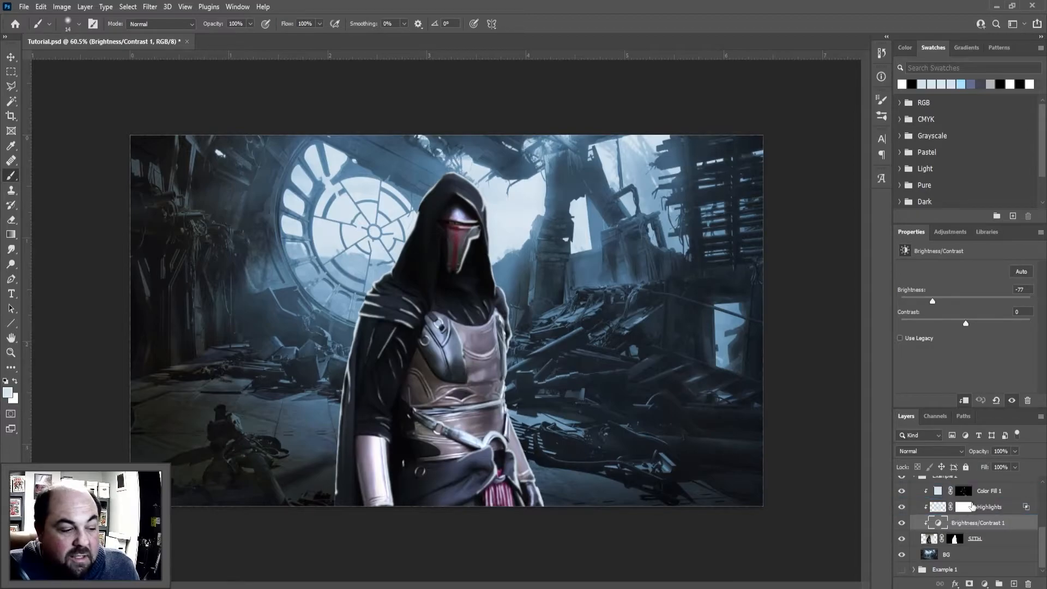
Try Highlights and Brightness/Contrast 1 at the top of the clipped stack to compare the effect, and restore the layer order
scroll(965, 532, up, 2)
drag(976, 546, 979, 524)
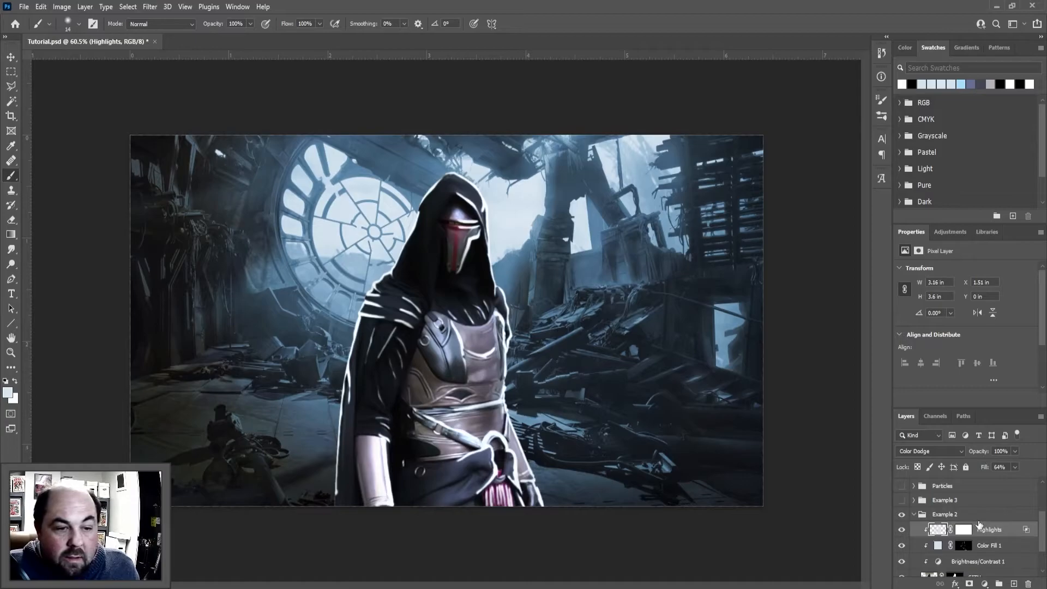
scroll(980, 524, down, 2)
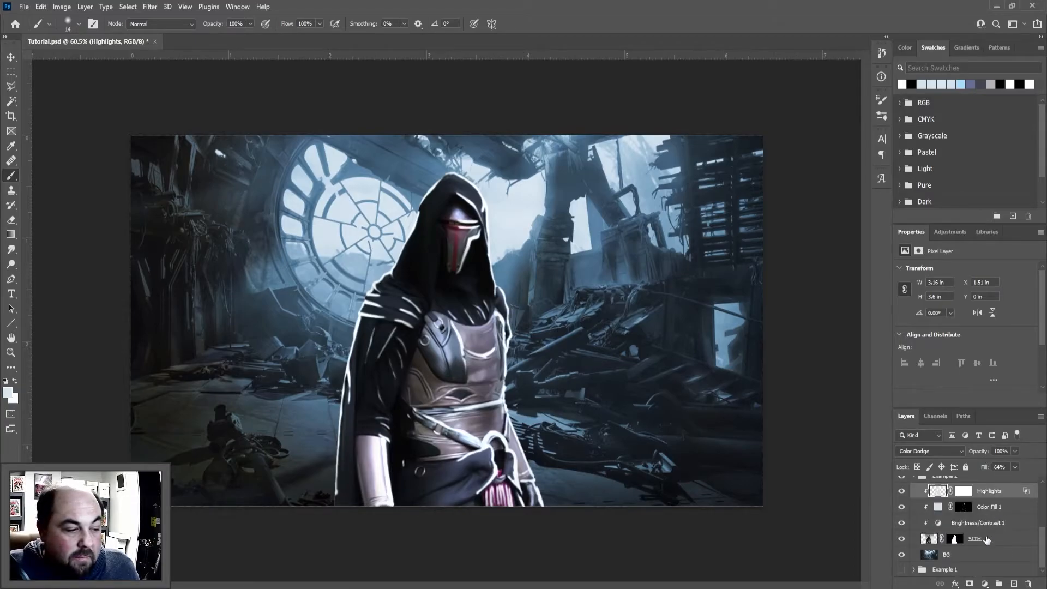
scroll(974, 539, up, 2)
drag(977, 562, 977, 526)
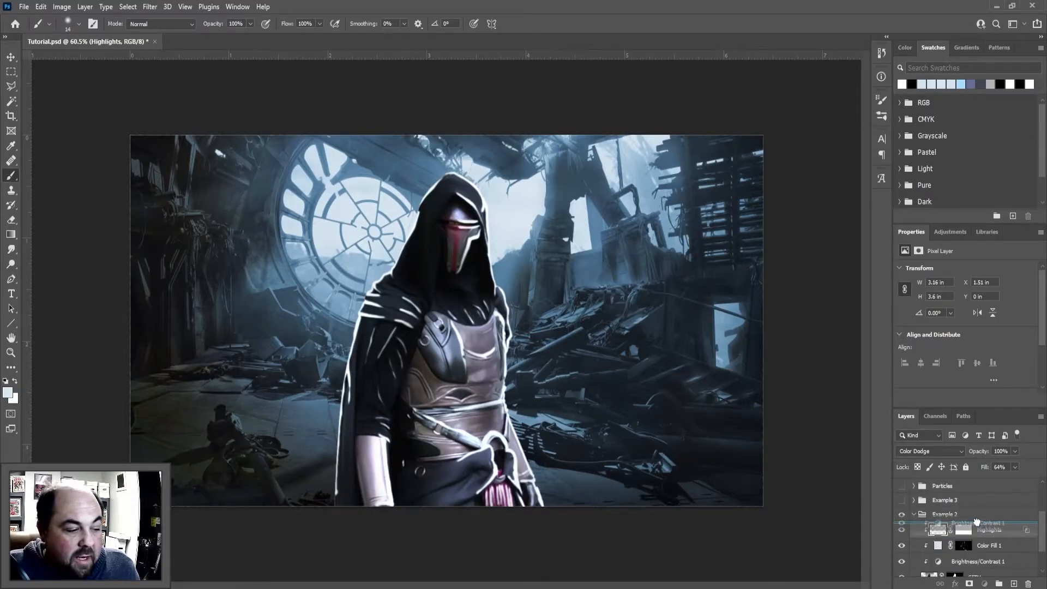
click(903, 530)
click(902, 530)
click(903, 531)
click(903, 531)
scroll(951, 508, down, 2)
drag(978, 493, 985, 529)
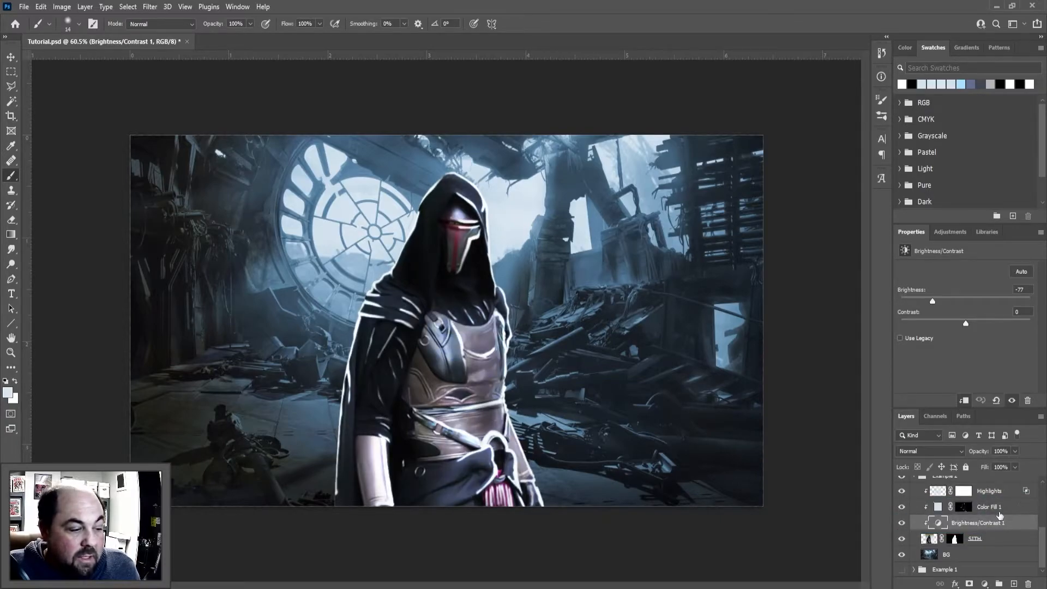
drag(987, 493, 984, 515)
Paint black on the Color Fill 1 mask to thin the highlights on the shoulder drape and its folds
scroll(969, 509, down, 1)
click(964, 491)
scroll(391, 317, up, 13)
key(x)
drag(321, 303, 393, 310)
drag(335, 261, 386, 277)
drag(349, 205, 378, 239)
mouse_move(318, 312)
mouse_down()
mouse_move(286, 440)
mouse_move(349, 228)
mouse_move(453, 294)
mouse_up()
Soften the rim light along the sleeve and cape edge by painting on the Color Fill 1 mask
scroll(283, 413, up, 3)
scroll(480, 267, down, 9)
scroll(523, 284, up, 9)
mouse_move(370, 296)
mouse_down()
mouse_move(315, 376)
mouse_move(294, 433)
mouse_up()
scroll(404, 336, down, 16)
scroll(432, 435, down, 5)
scroll(374, 426, up, 14)
drag(374, 305, 356, 480)
scroll(349, 447, down, 13)
scroll(431, 311, up, 15)
Touch up the rim light along the hood's edge on the Color Fill 1 mask
key(x)
drag(518, 284, 484, 225)
scroll(485, 251, down, 16)
scroll(502, 354, up, 13)
scroll(529, 480, down, 10)
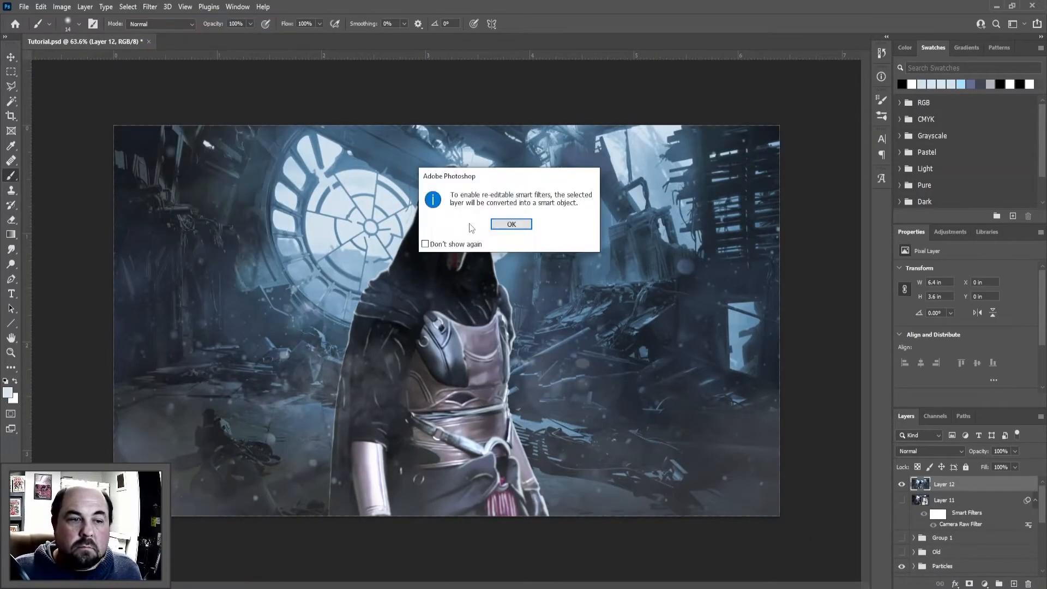
Grade the color and tone of the merged Layer 12 smart object with the Camera Raw Filter and apply it
click(511, 224)
click(908, 158)
drag(947, 202, 950, 203)
drag(947, 220, 951, 248)
drag(947, 265, 966, 265)
drag(947, 282, 935, 299)
drag(947, 362, 952, 361)
drag(947, 379, 952, 379)
drag(947, 396, 954, 396)
drag(948, 424, 955, 424)
drag(947, 441, 937, 441)
click(910, 409)
click(916, 434)
click(912, 547)
key(Return)
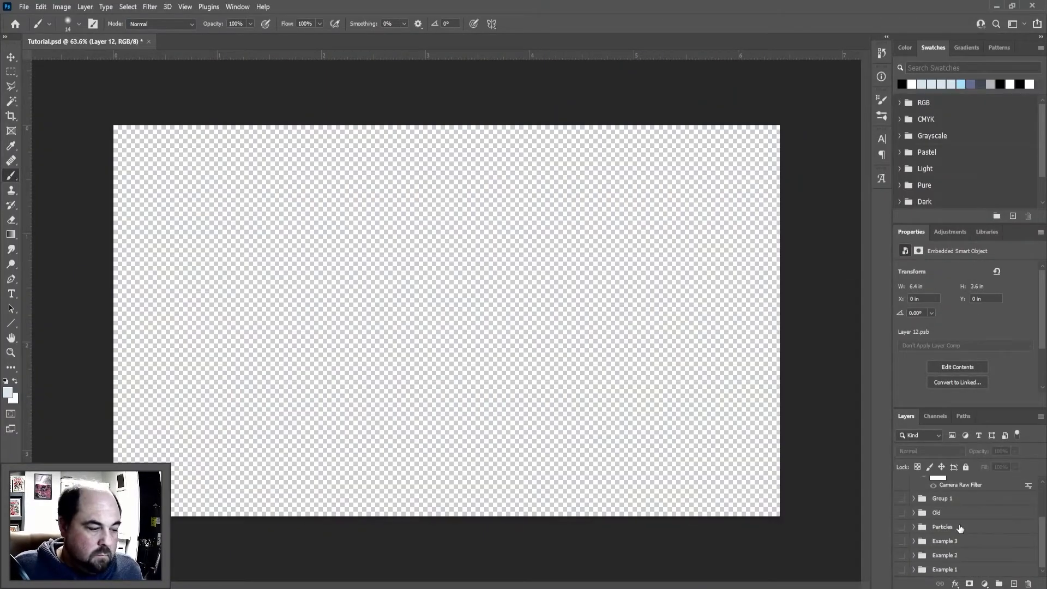
Expand the Example 3 group, select the TROOPER layer, and compare TROOPER and BG by toggling their visibility
click(914, 508)
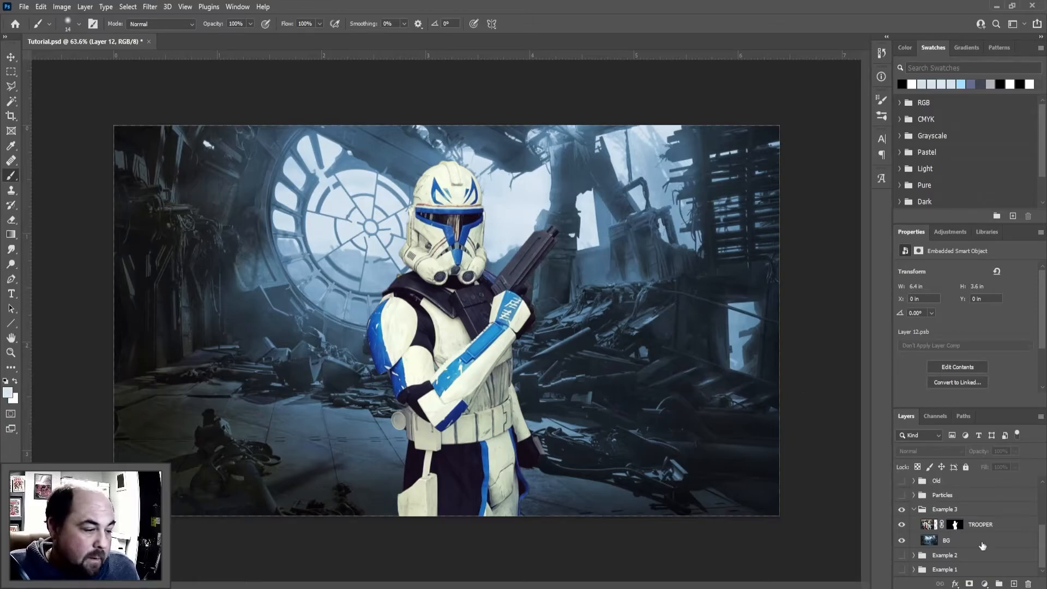
click(984, 528)
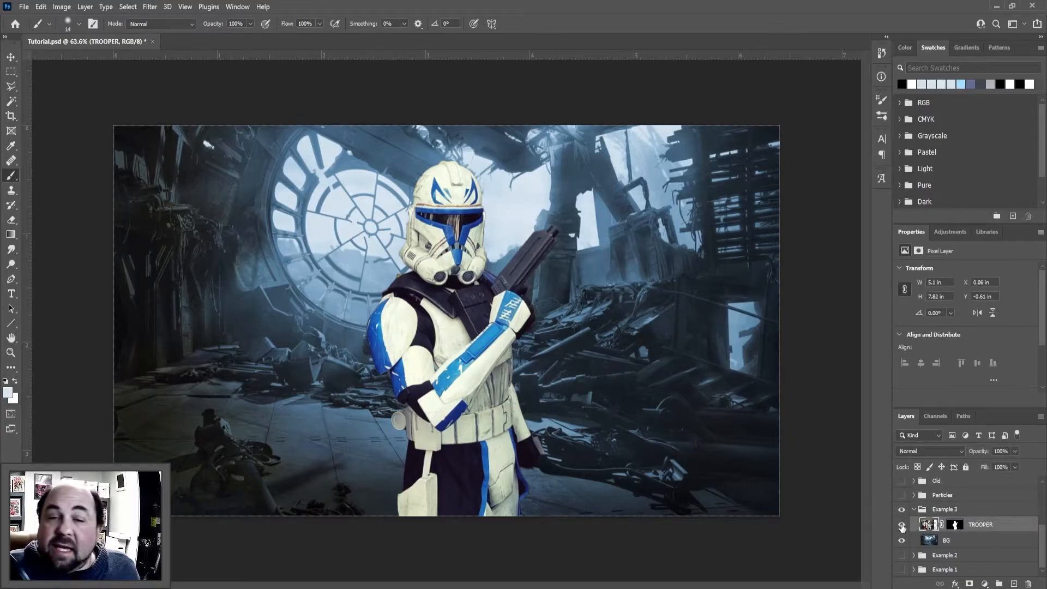
click(902, 525)
click(902, 524)
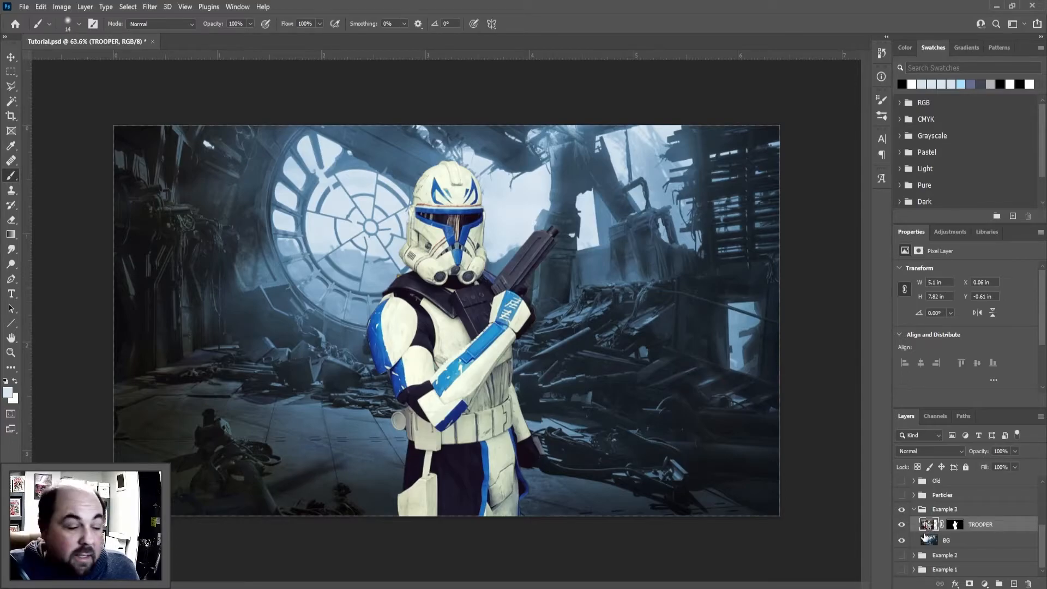
click(903, 540)
click(902, 541)
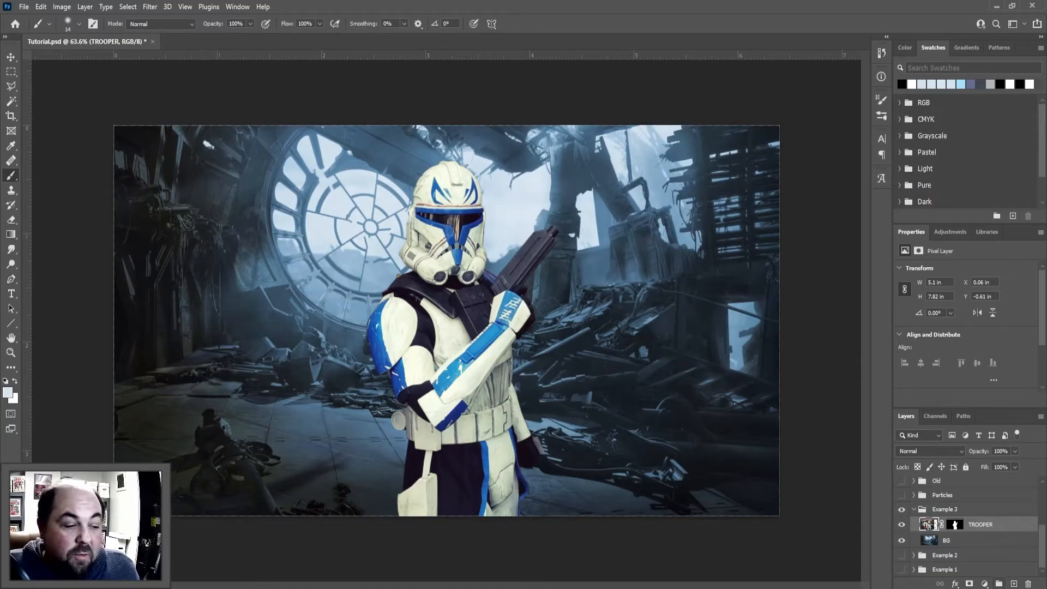
Add a Black & White adjustment layer above TROOPER in the Example 3 group
click(991, 584)
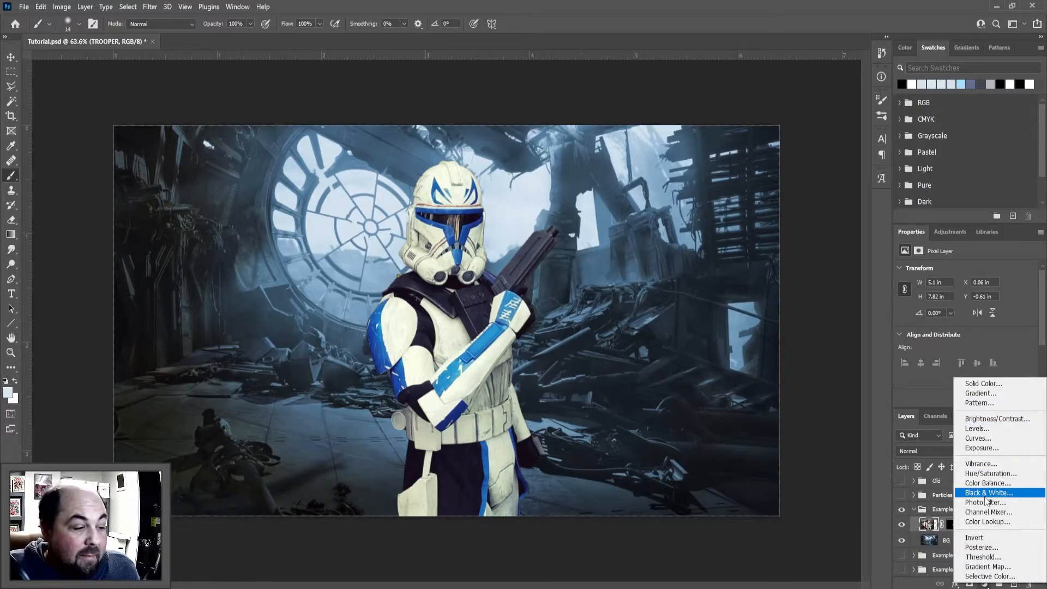
click(985, 493)
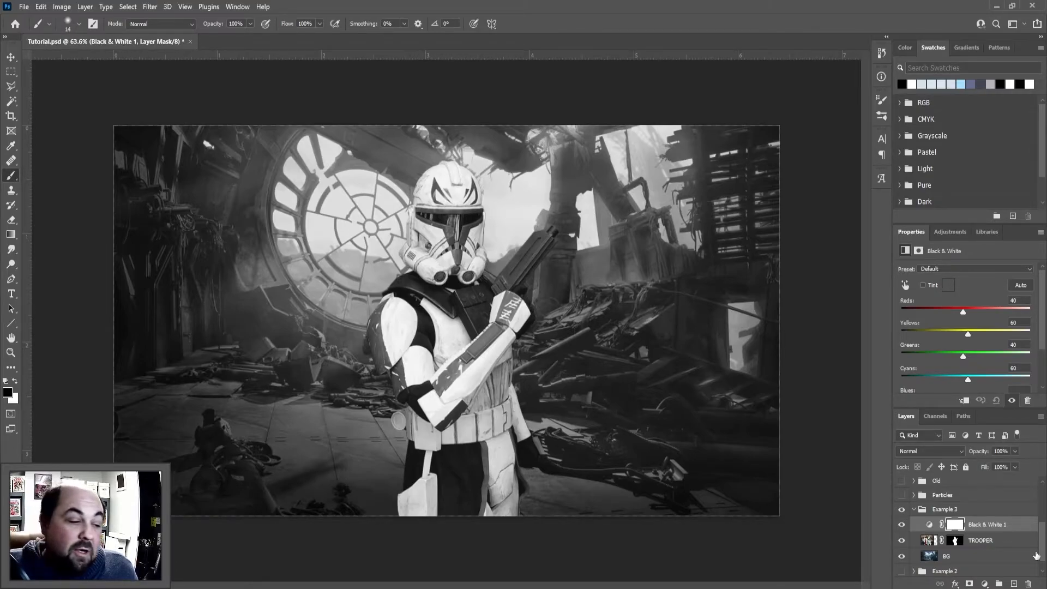
Add a Curves adjustment directly above TROOPER and clip it to that layer
click(988, 541)
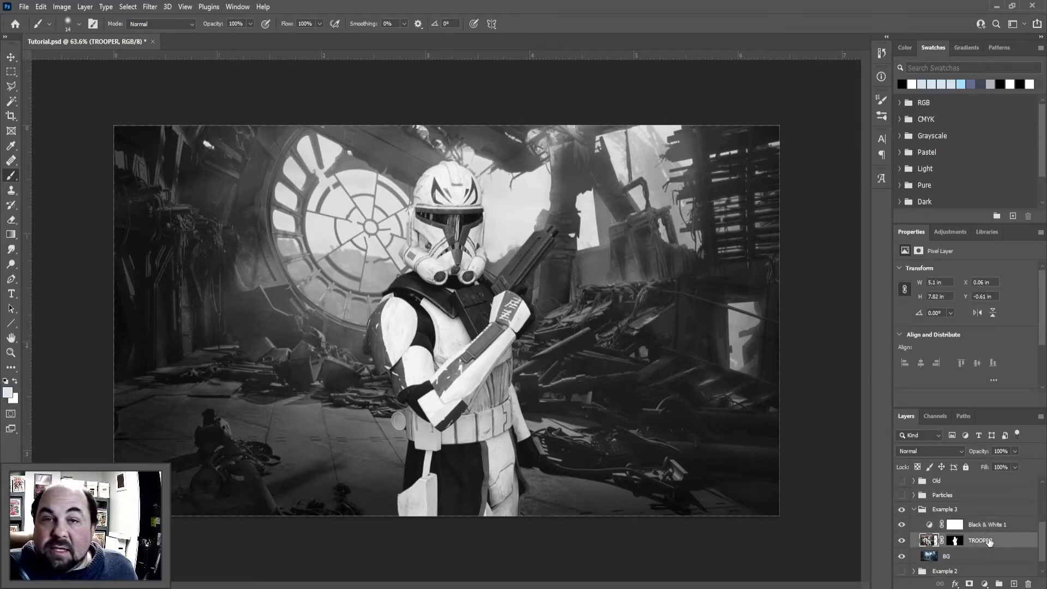
click(985, 584)
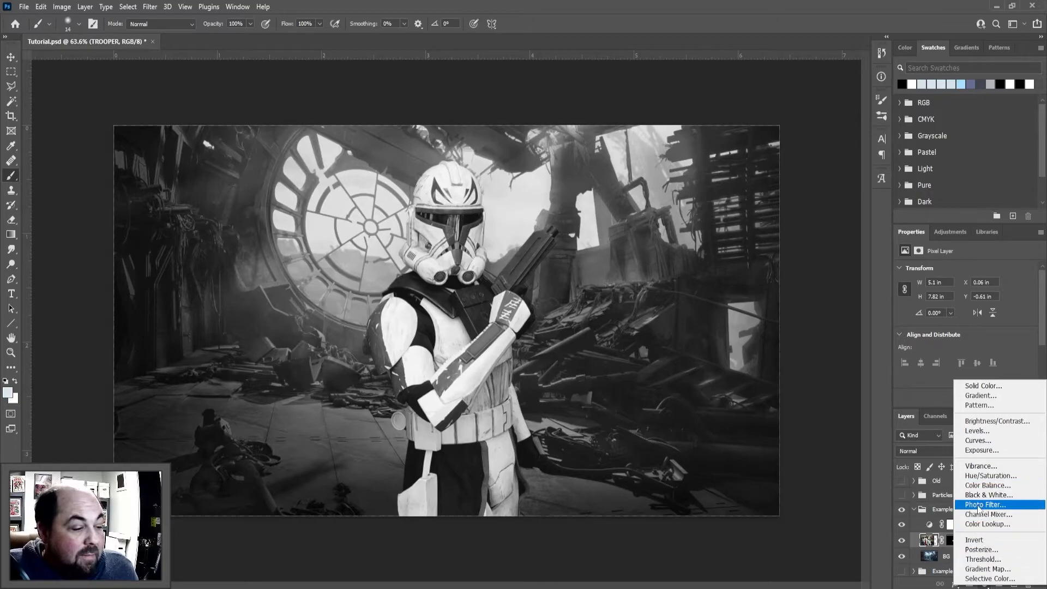
click(976, 443)
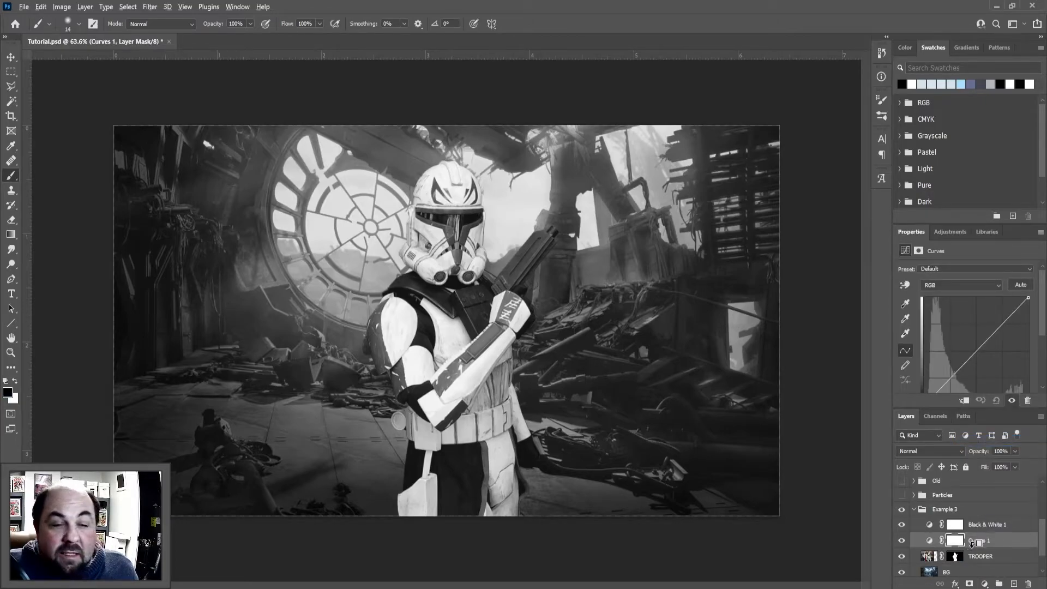
alt+click(972, 545)
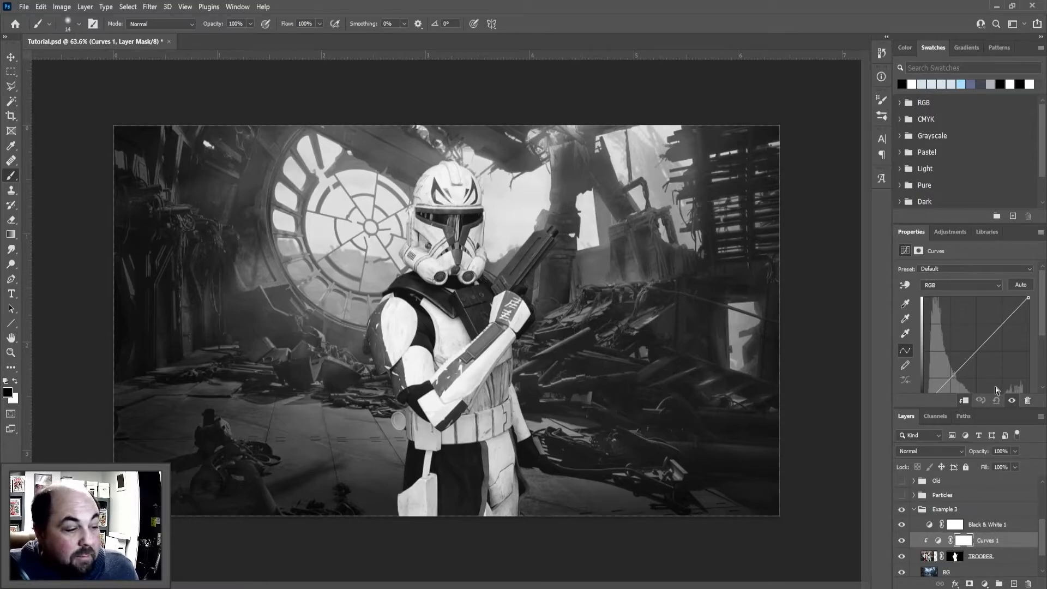
Shape the clipped Curves adjustment on TROOPER, pulling the highlights down and lifting the shadows to match the background's tones
drag(998, 329, 997, 346)
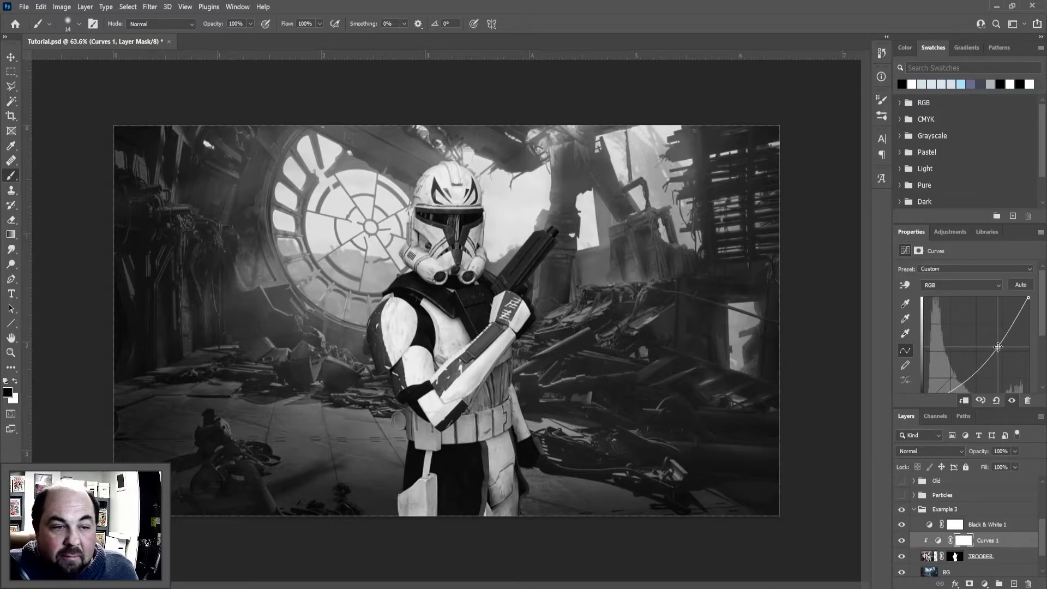
scroll(982, 348, down, 1)
drag(961, 375, 952, 360)
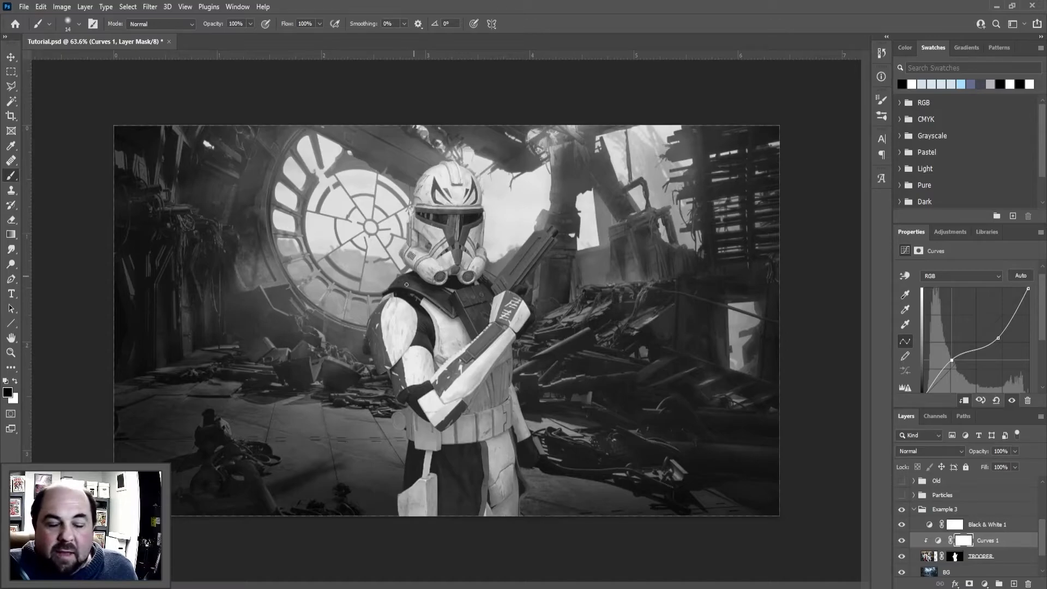
Hide the Black & White adjustment layer to check the color image, and delete that layer from the Example 3 group
click(979, 525)
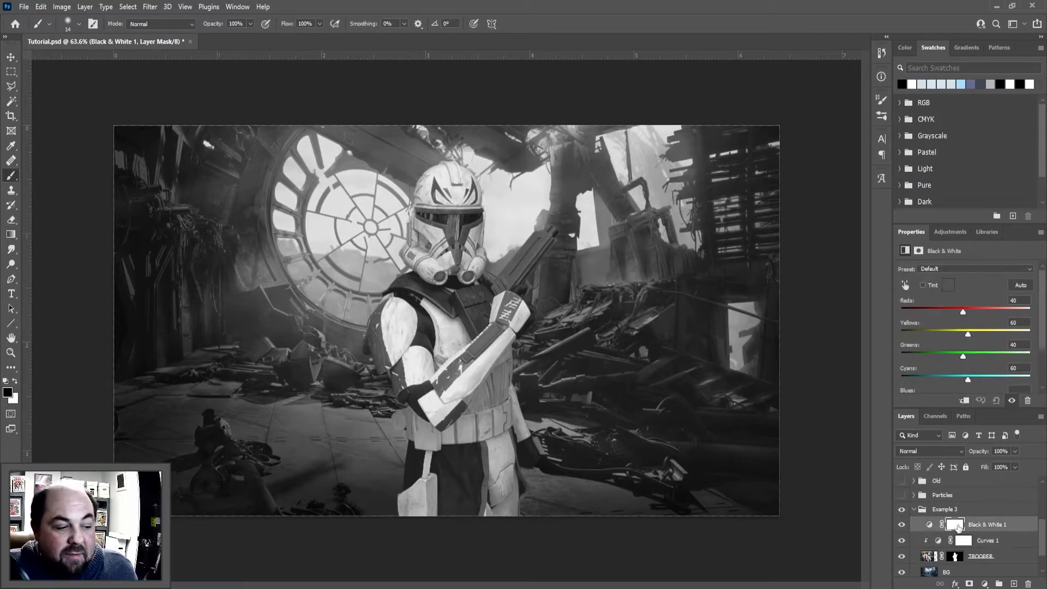
click(903, 525)
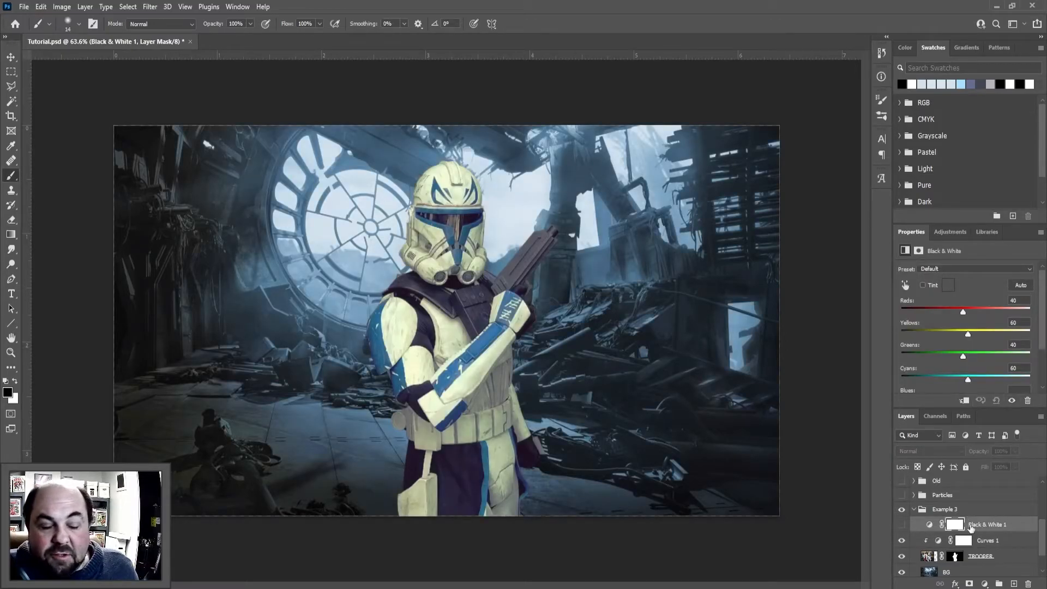
click(977, 523)
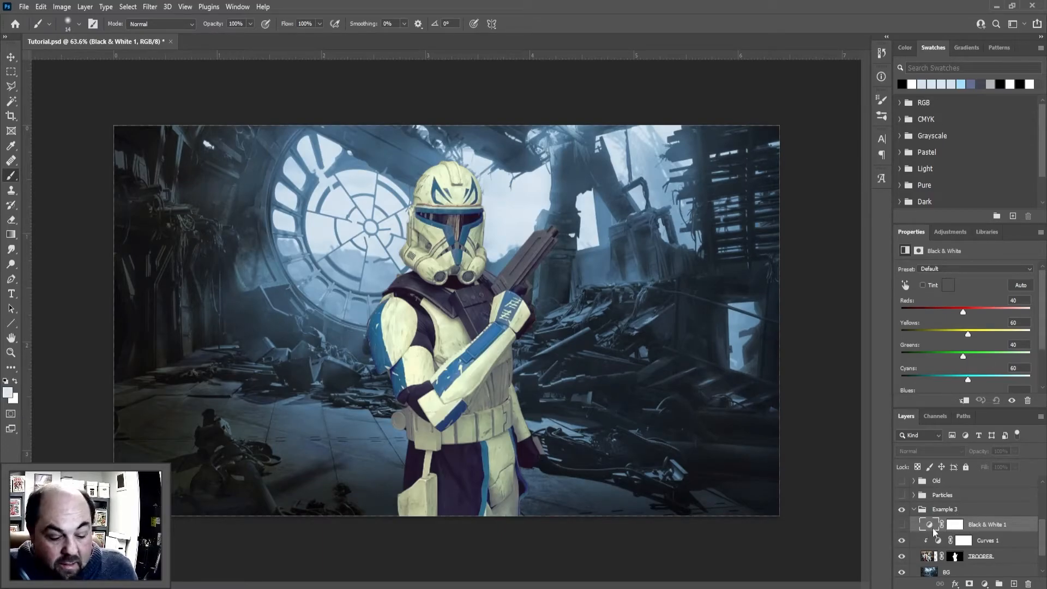
key(Delete)
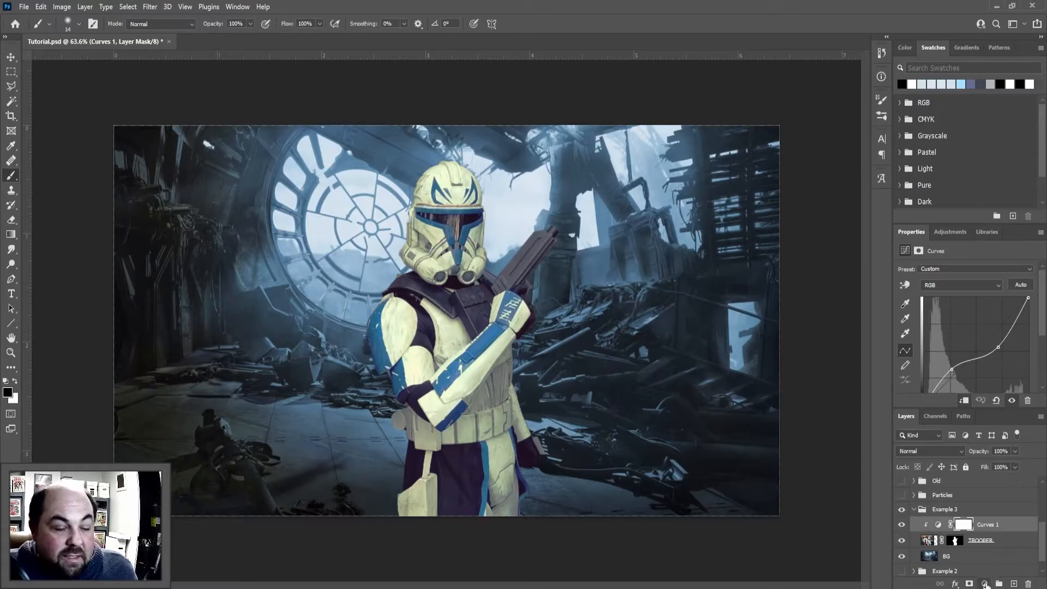
Add a Gradient Map adjustment above the Curves layer and clip it to TROOPER
click(985, 584)
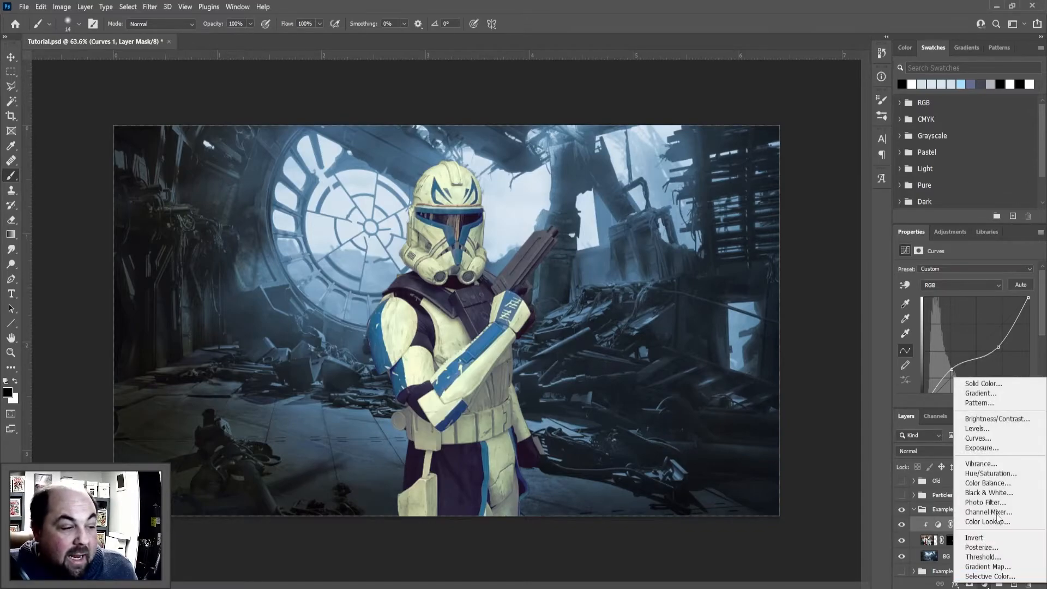
click(996, 568)
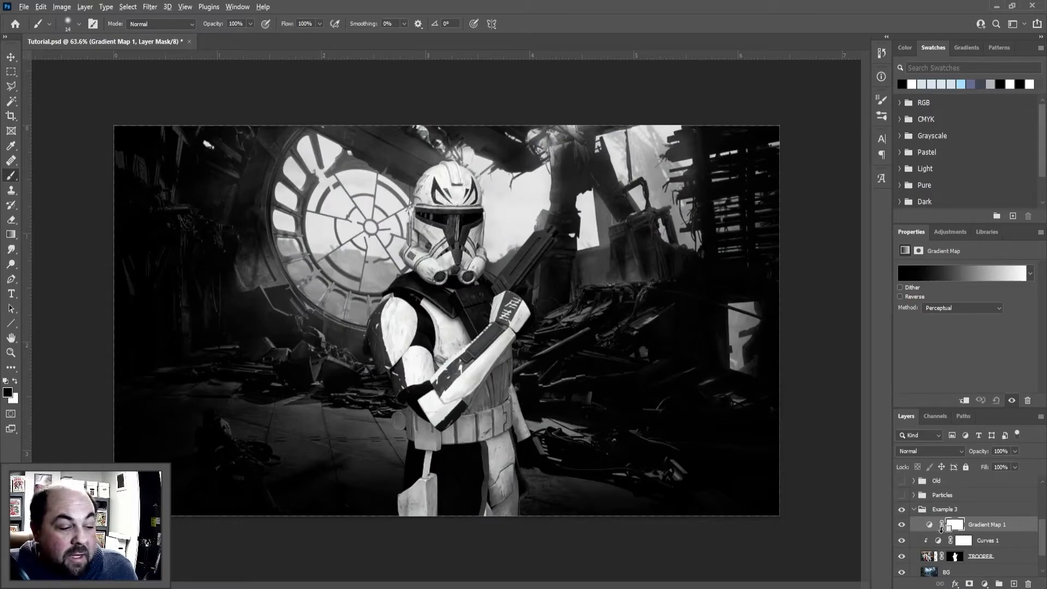
alt+click(940, 530)
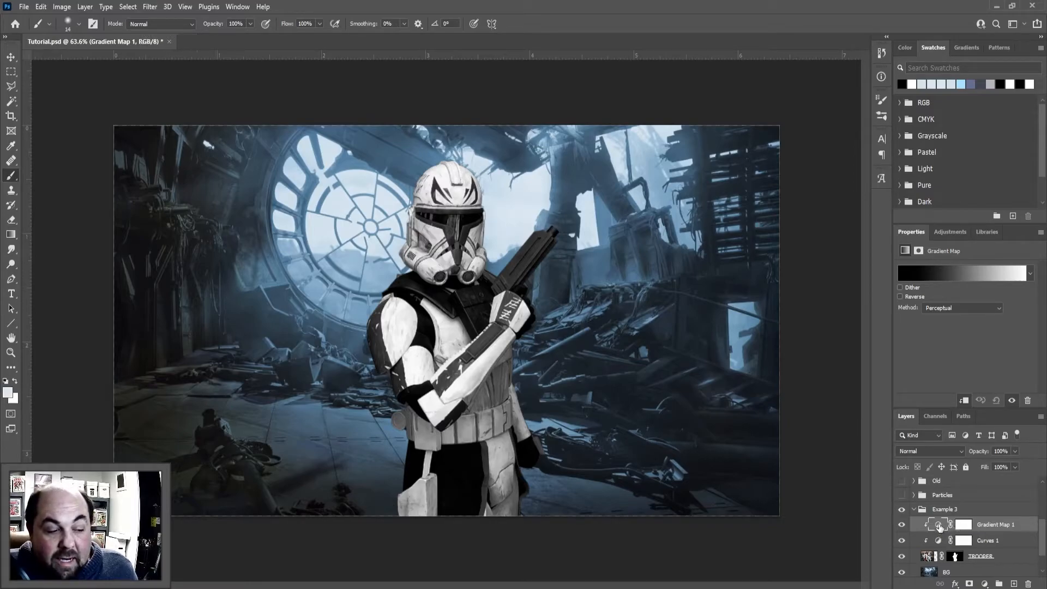
click(970, 529)
click(939, 526)
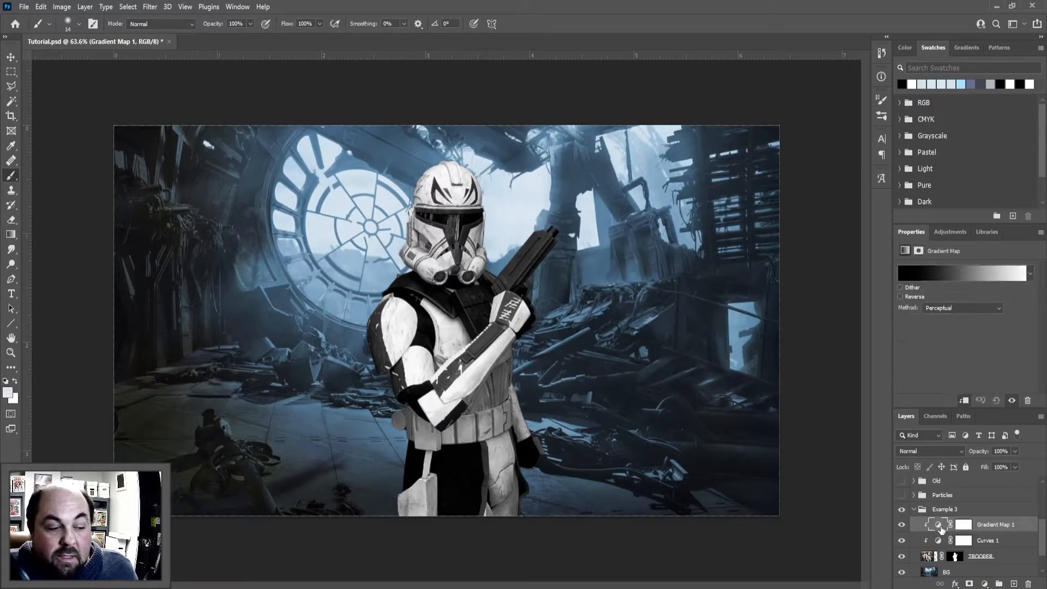
Edit the Gradient Map's gradient, recoloring its white stop with a pale blue sampled from the background's bright sky
click(948, 277)
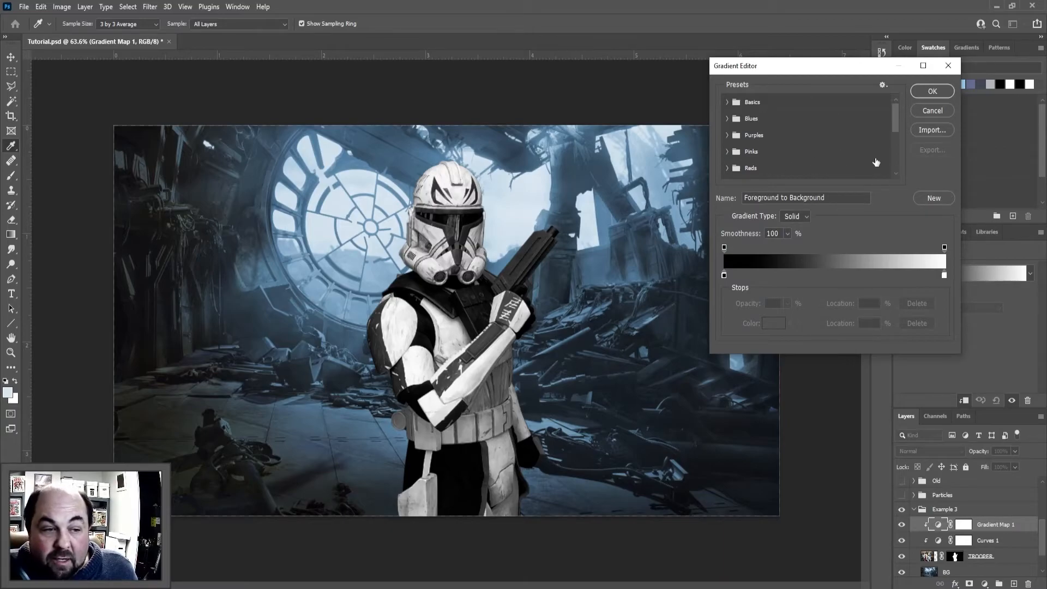
drag(818, 66, 856, 68)
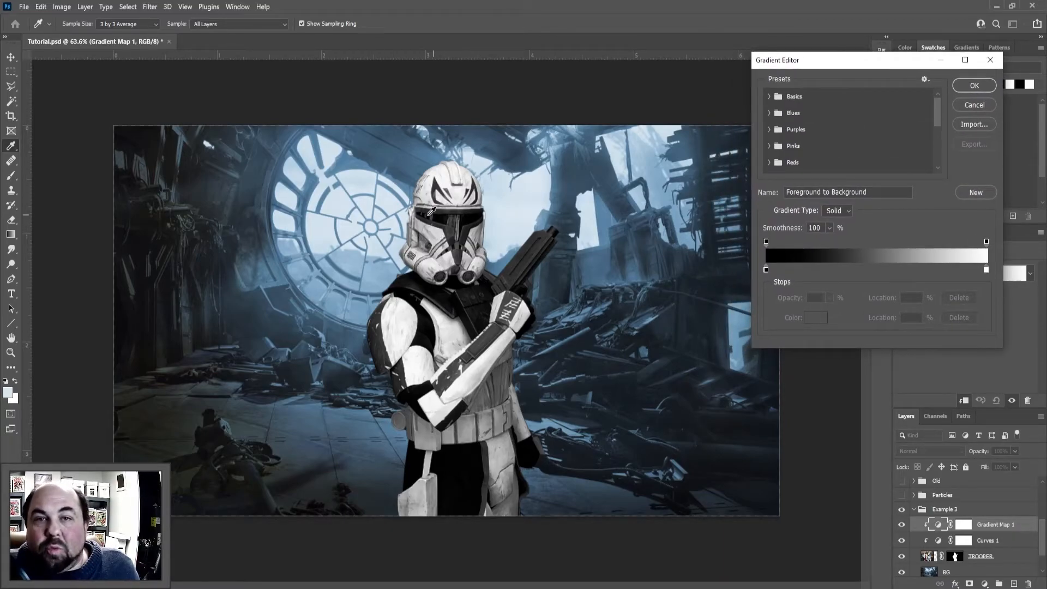
click(987, 270)
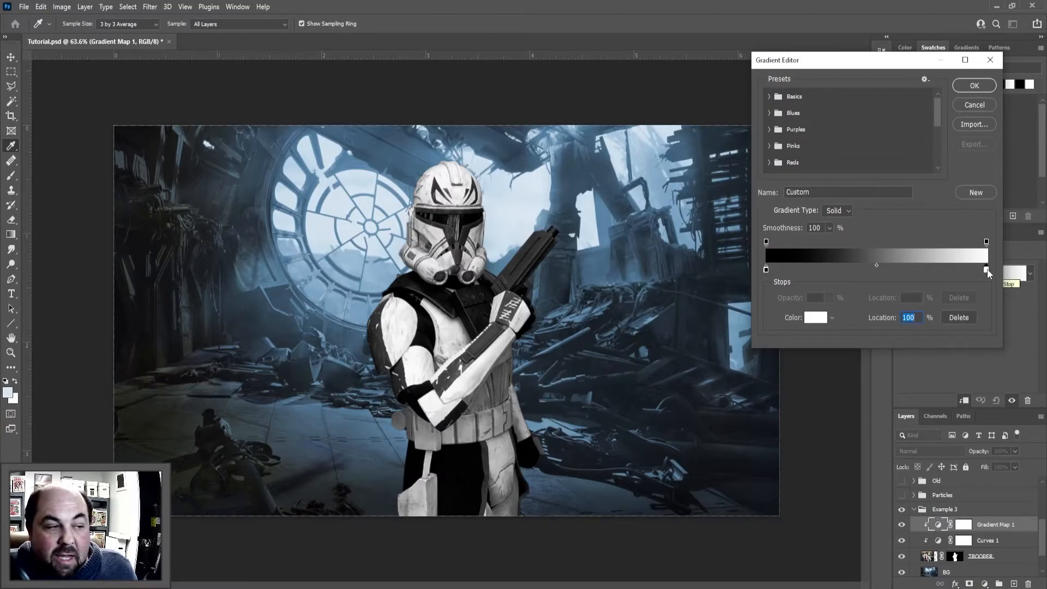
click(766, 269)
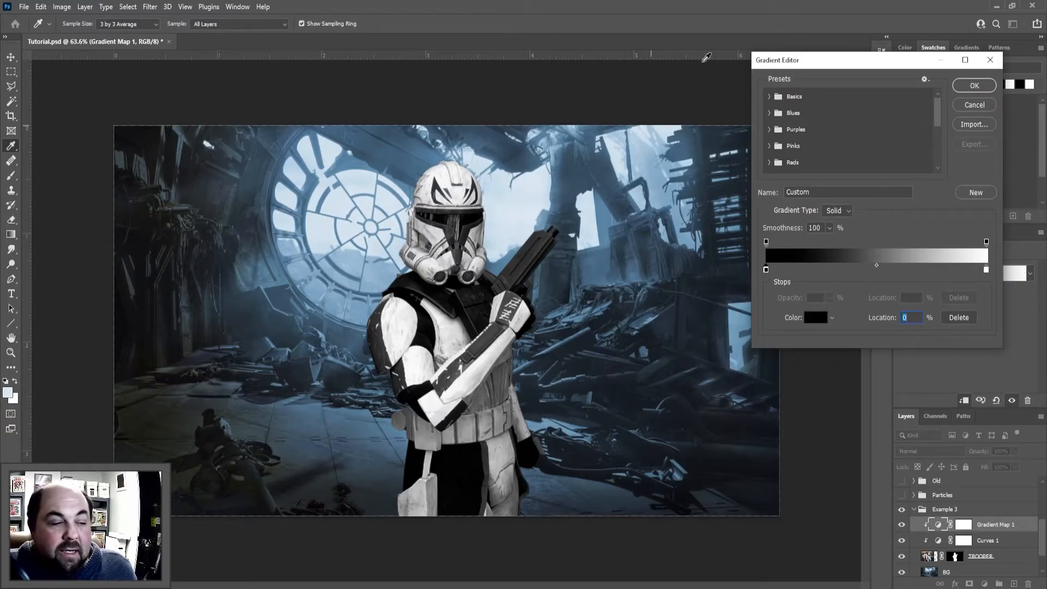
click(986, 270)
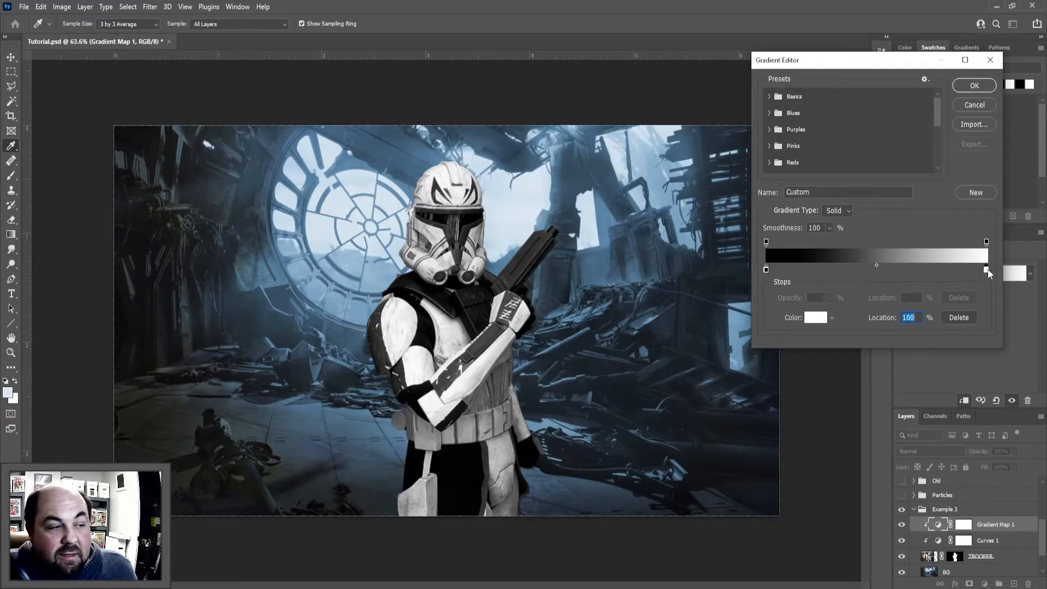
click(816, 319)
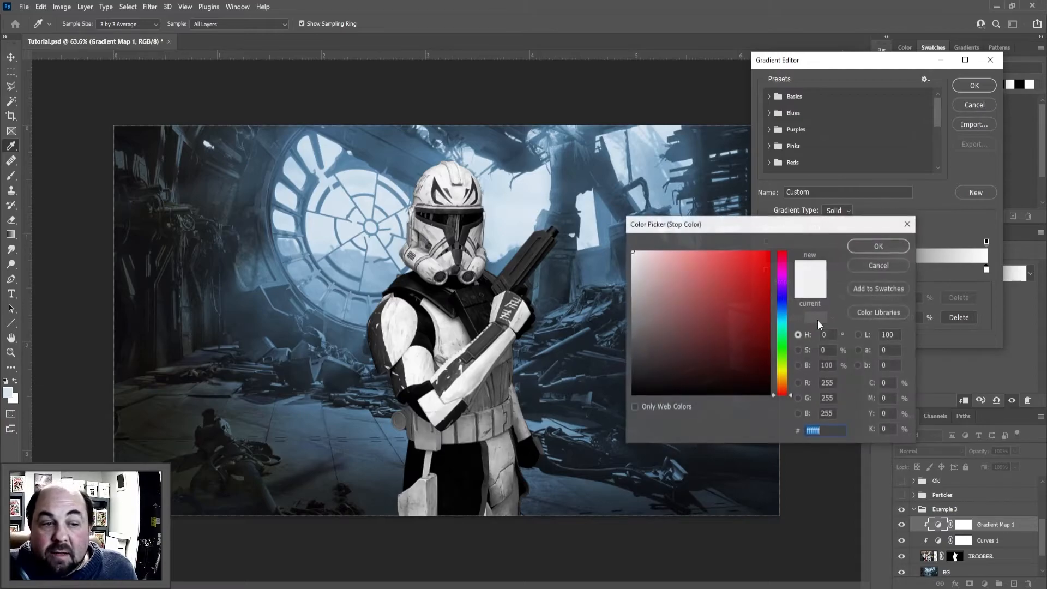
click(532, 181)
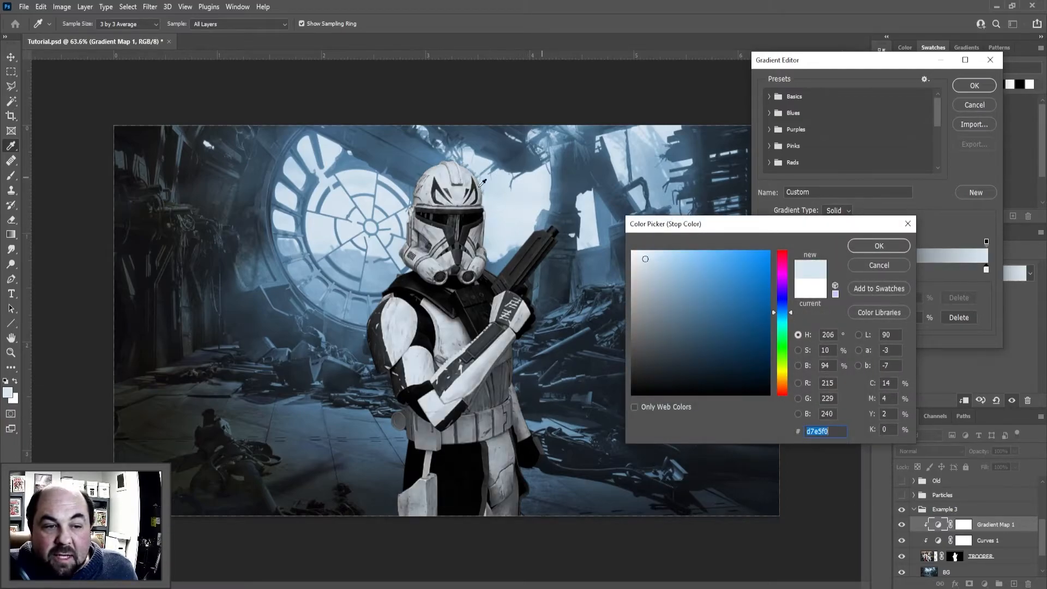
click(878, 247)
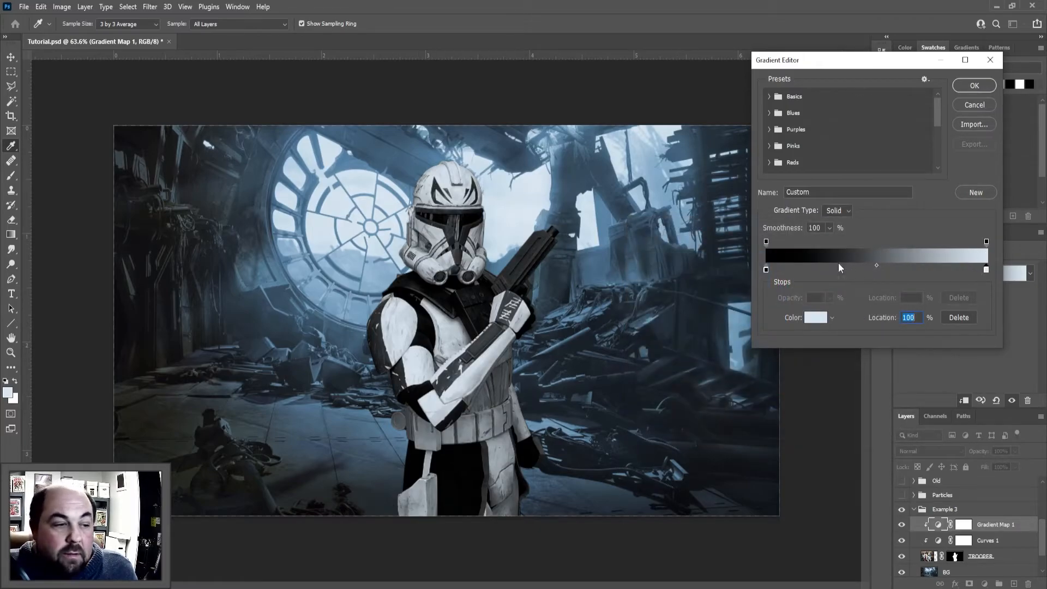
Recolor the gradient's black stop to near-black 0f0e11, sampled from the background's darkest area
click(766, 269)
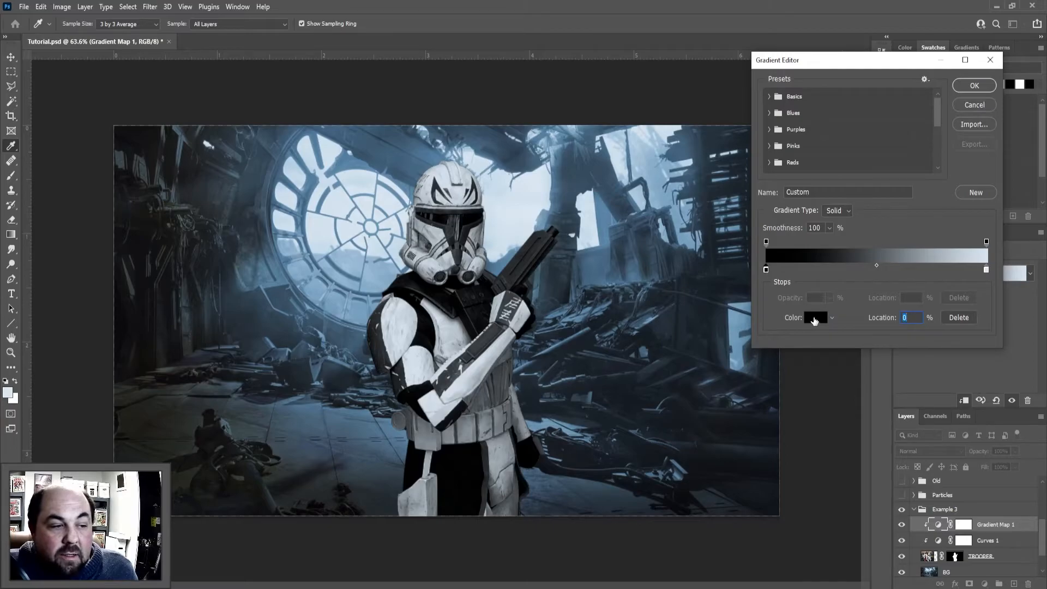
click(813, 318)
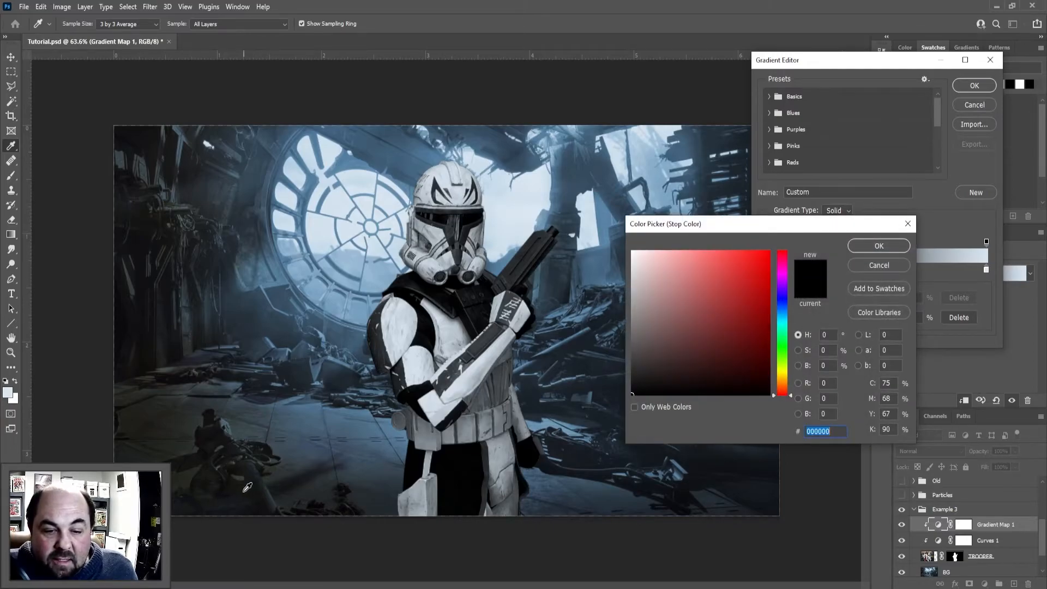
click(747, 465)
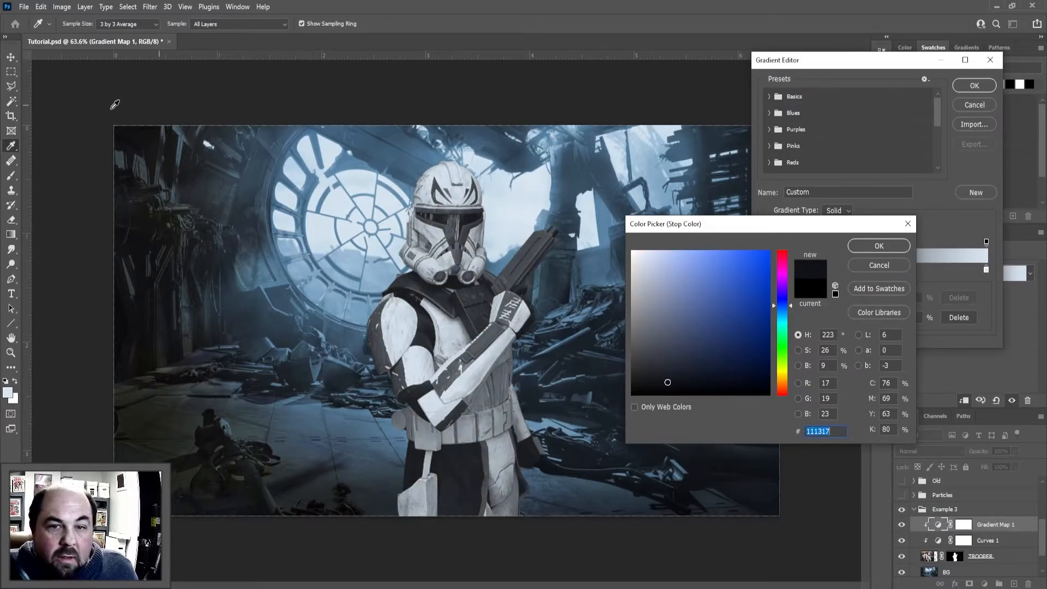
click(136, 145)
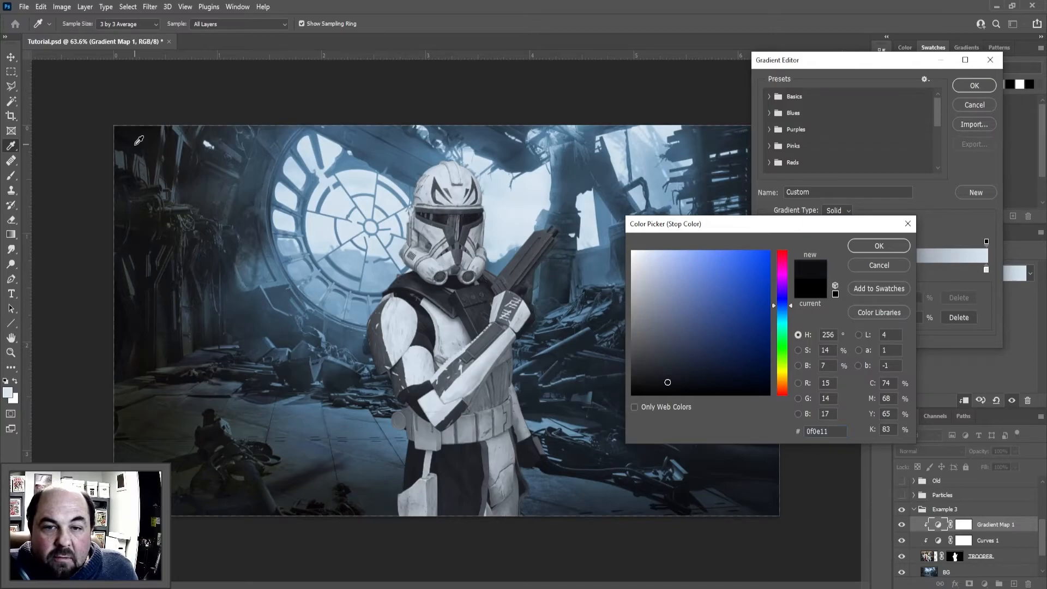
click(878, 247)
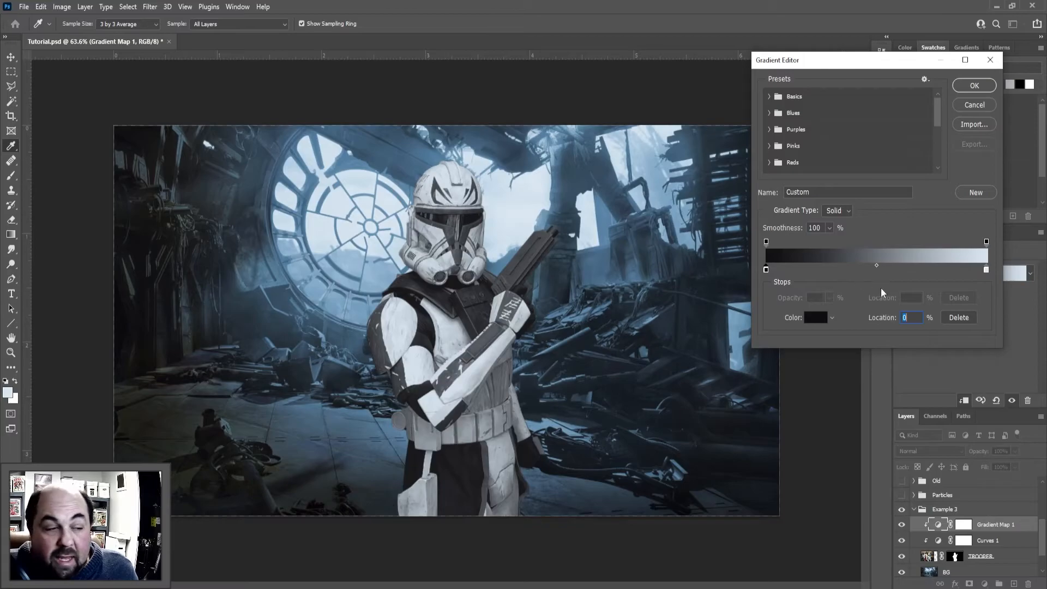
Add a gradient color stop at 70% and set it to the mid blue 527c9c sampled from the background
click(920, 267)
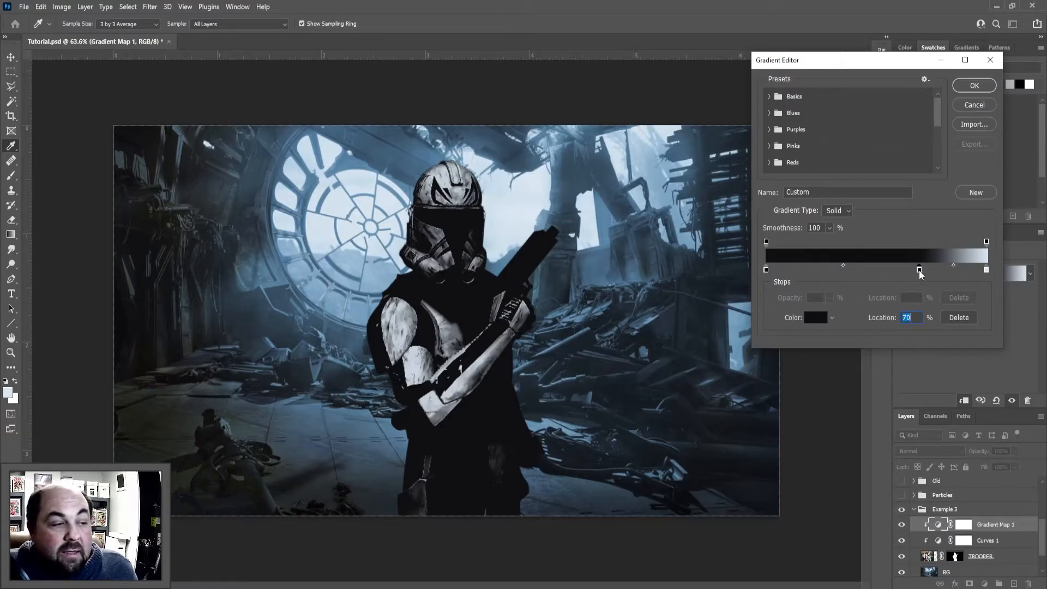
click(817, 318)
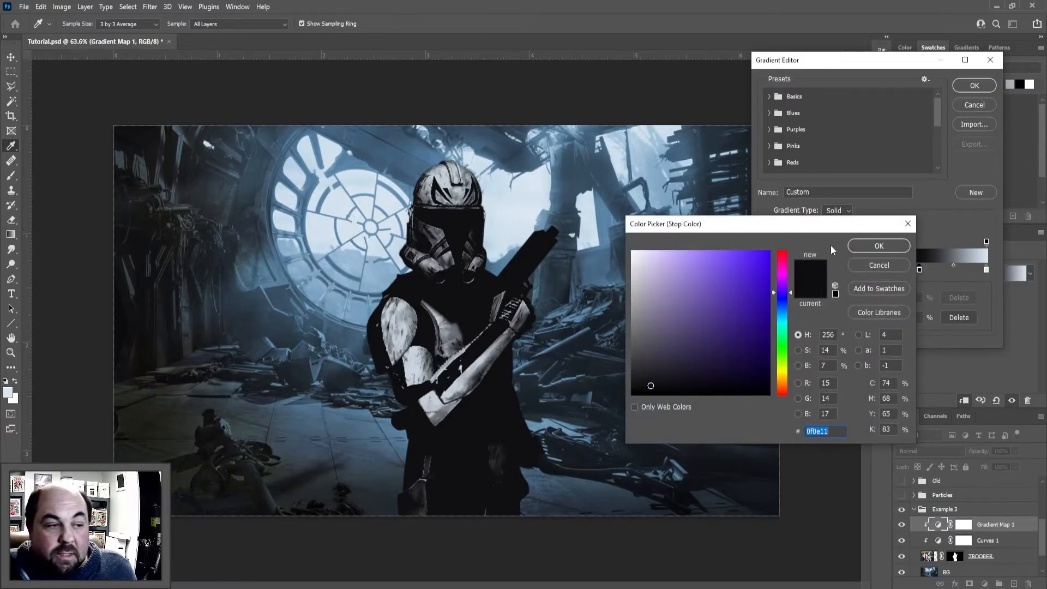
click(439, 179)
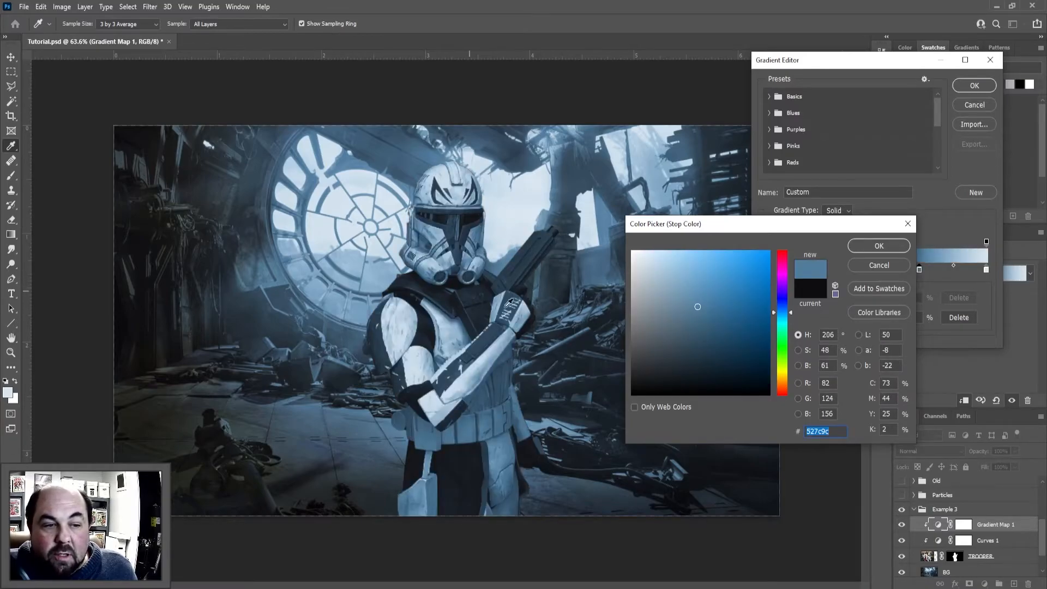
click(862, 244)
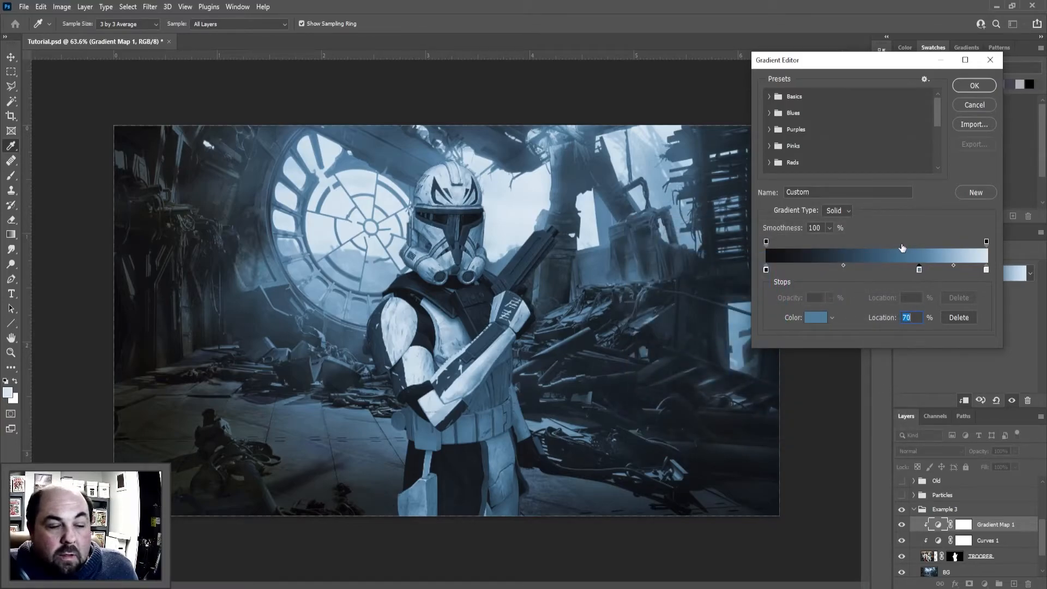
Add a gradient color stop at 33% and set it to a dark slate blue sampled from the background's shadows
click(838, 269)
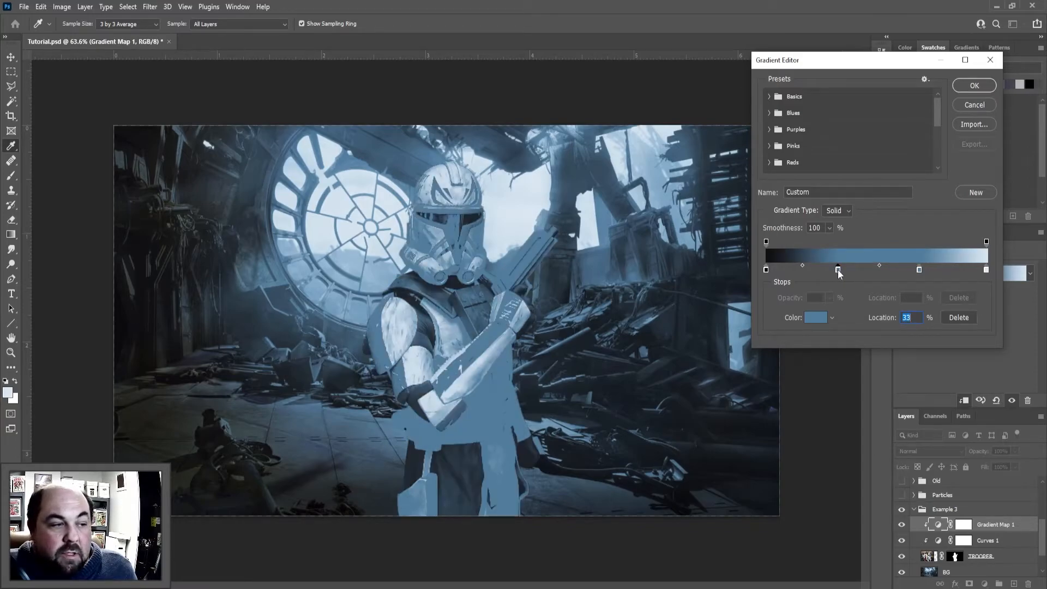
click(817, 318)
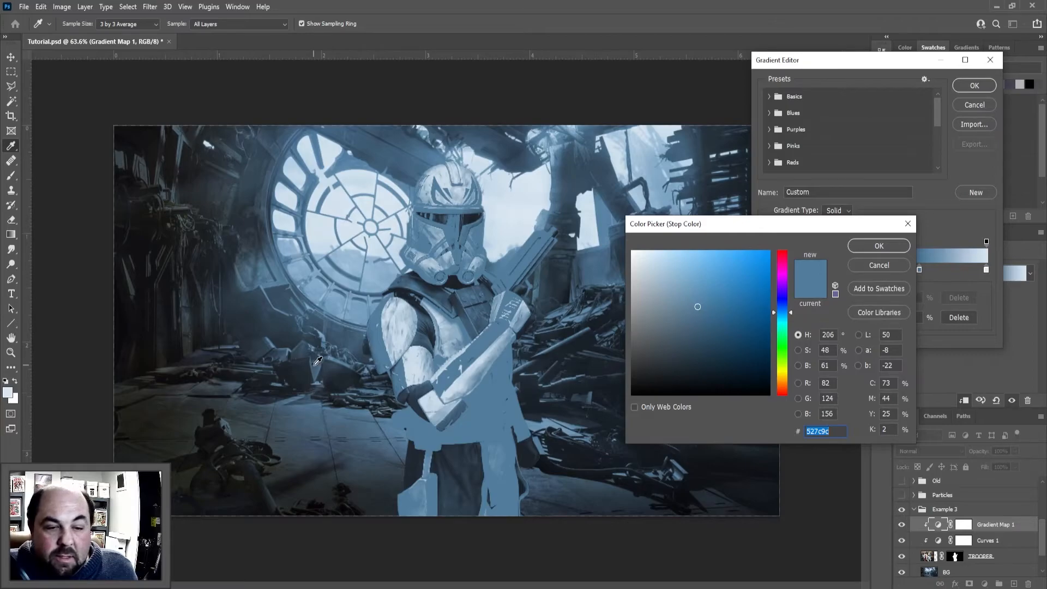
click(331, 367)
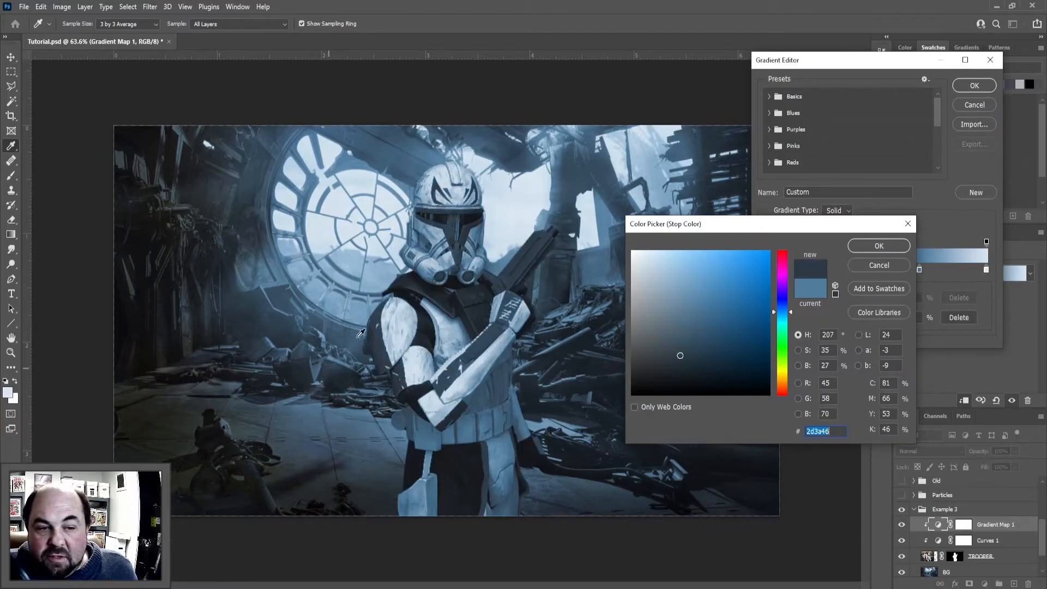
click(878, 246)
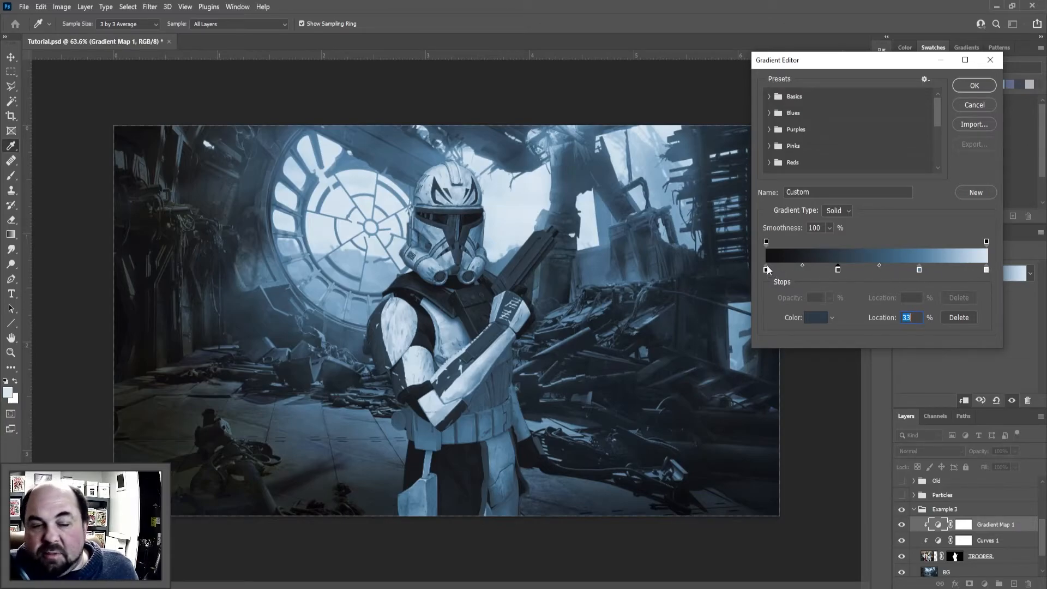
Accept the edited gradient and reduce the Gradient Map layer's opacity to 66%
click(973, 86)
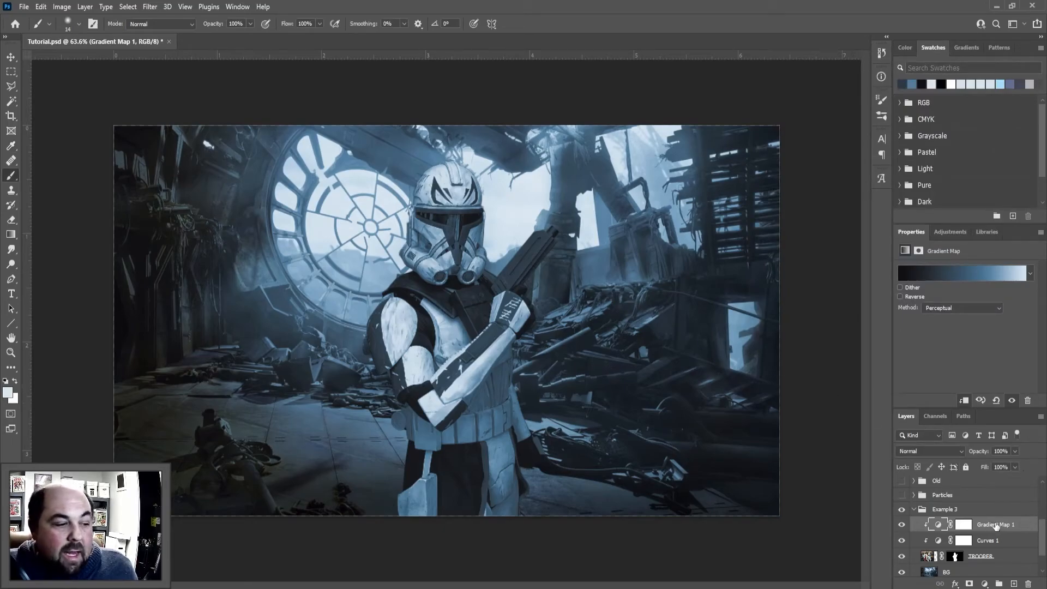
click(1015, 451)
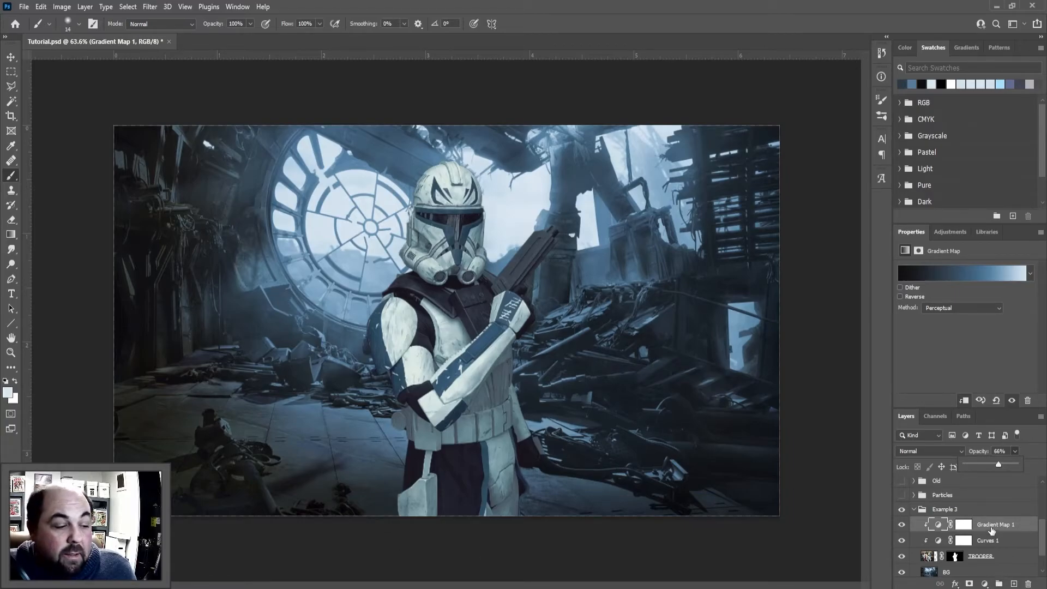
Add a Curves adjustment layer above Gradient Map 1 and clip it to the layers below
click(984, 584)
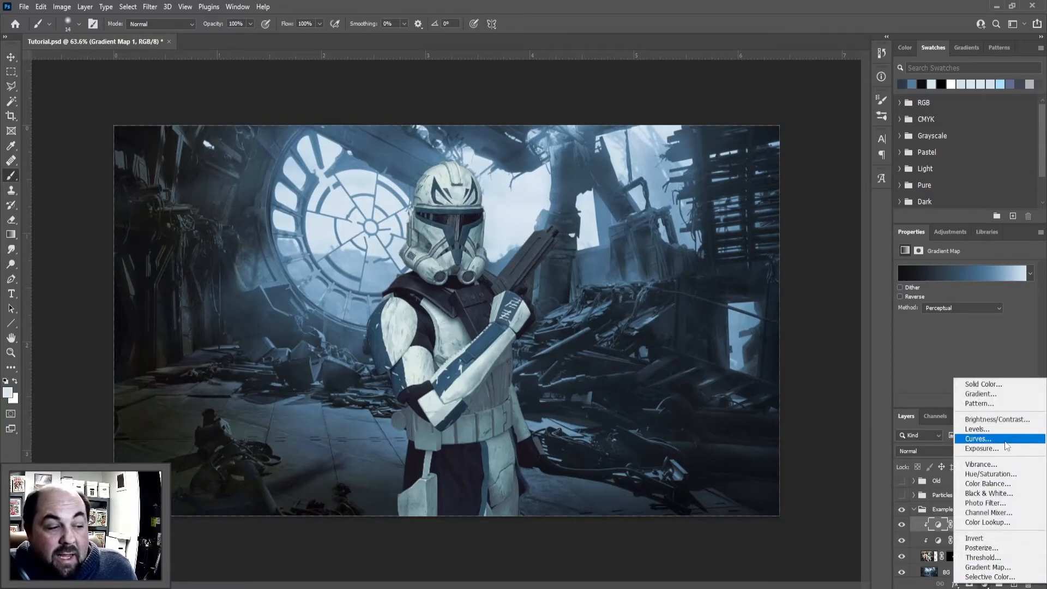
click(981, 439)
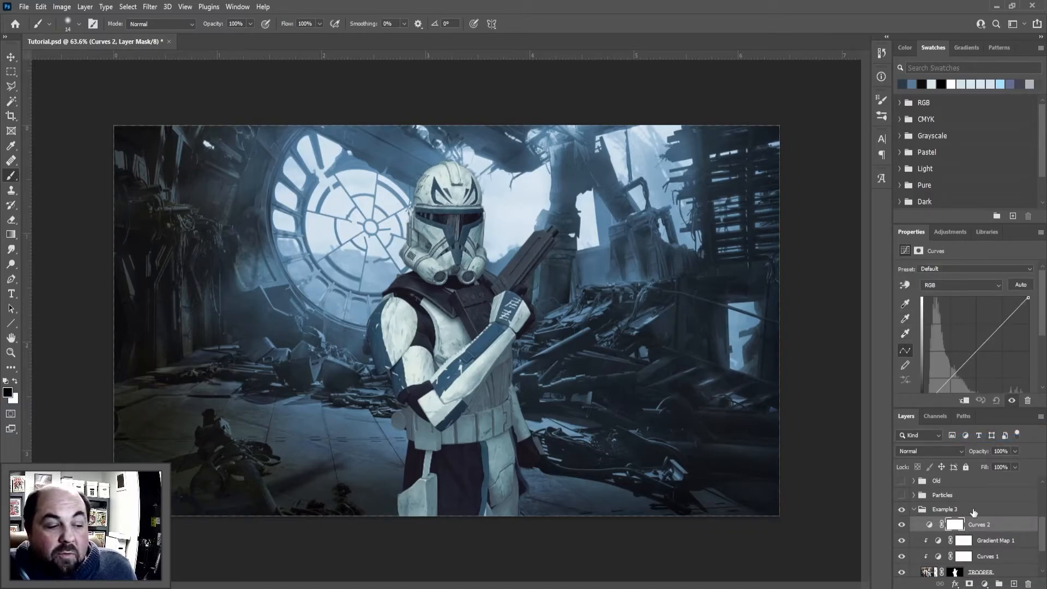
alt+click(960, 529)
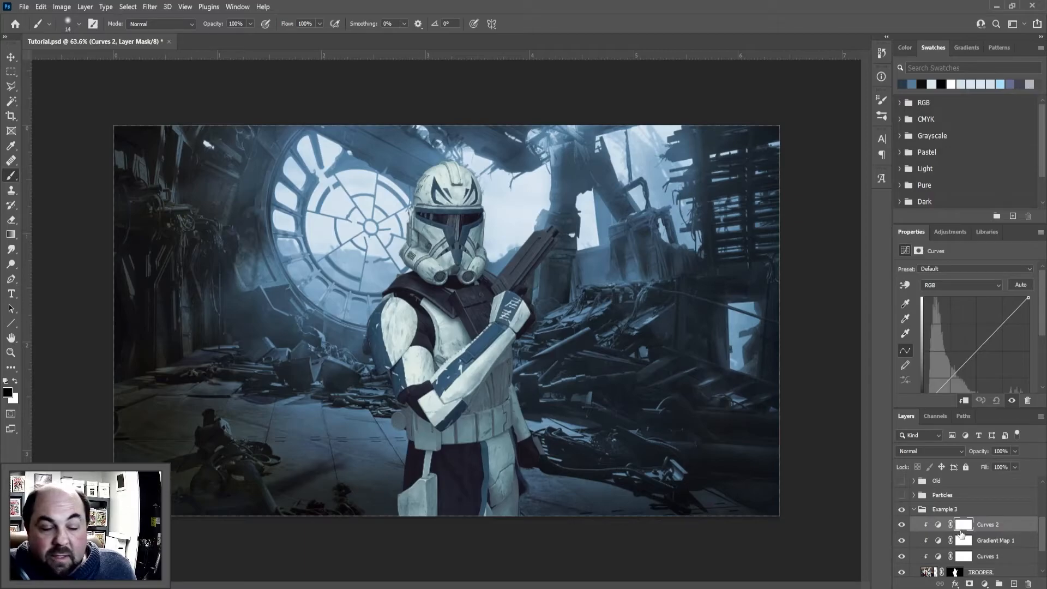
scroll(994, 325, down, 1)
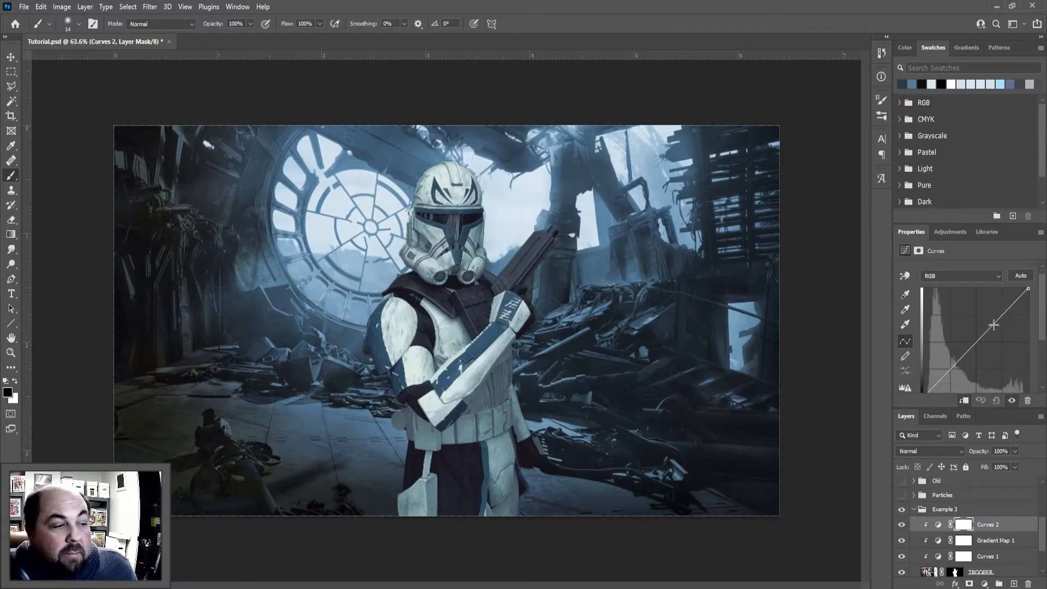
Lift the RGB curve's black point to input 4, output 103 to brighten the trooper's shadows
mouse_move(1001, 317)
mouse_down()
mouse_move(990, 298)
mouse_move(1006, 327)
mouse_move(999, 315)
mouse_up()
drag(951, 370, 926, 369)
scroll(967, 348, down, 3)
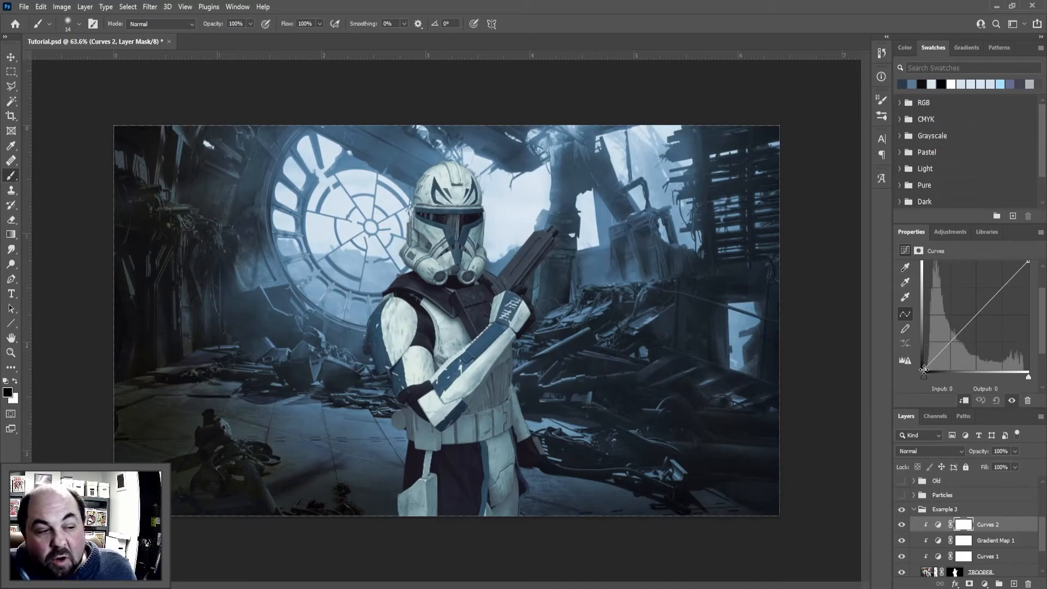
drag(923, 369, 921, 331)
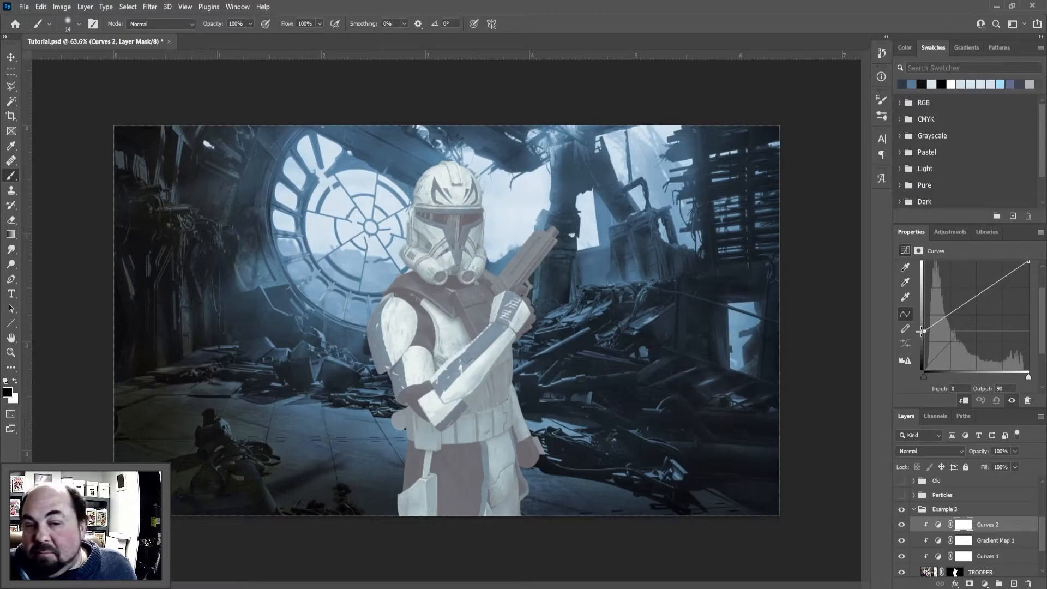
drag(921, 331, 925, 326)
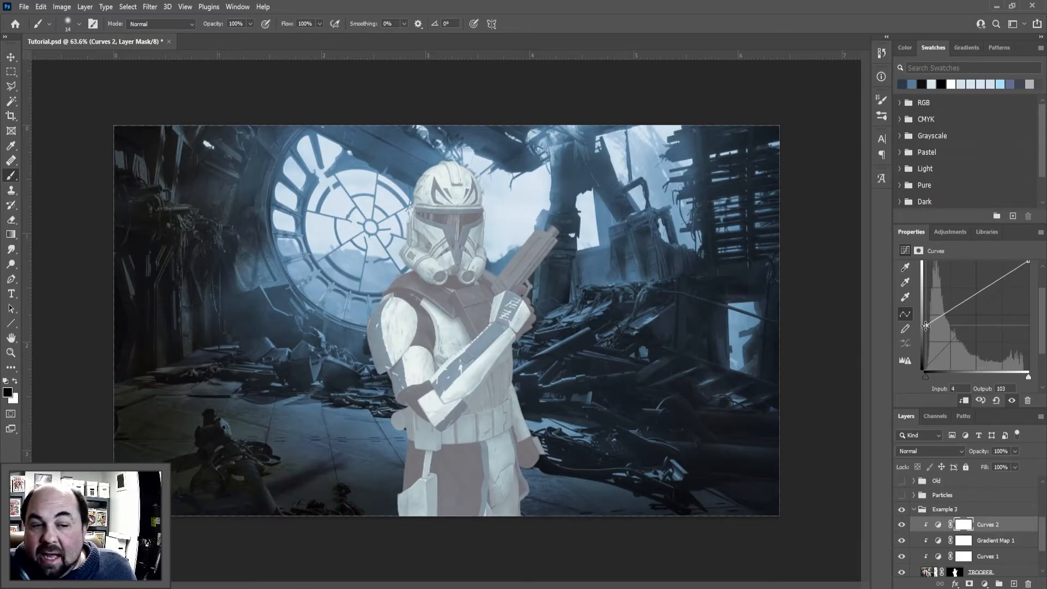
scroll(933, 336, up, 2)
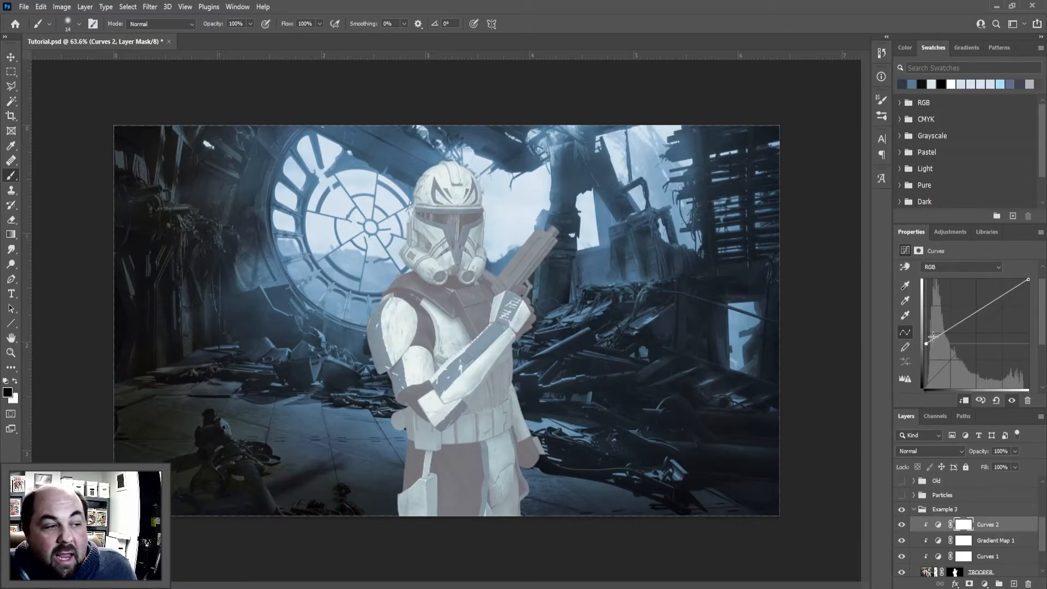
Raise the Blue channel curve's black point to output 78 at input 0
click(947, 266)
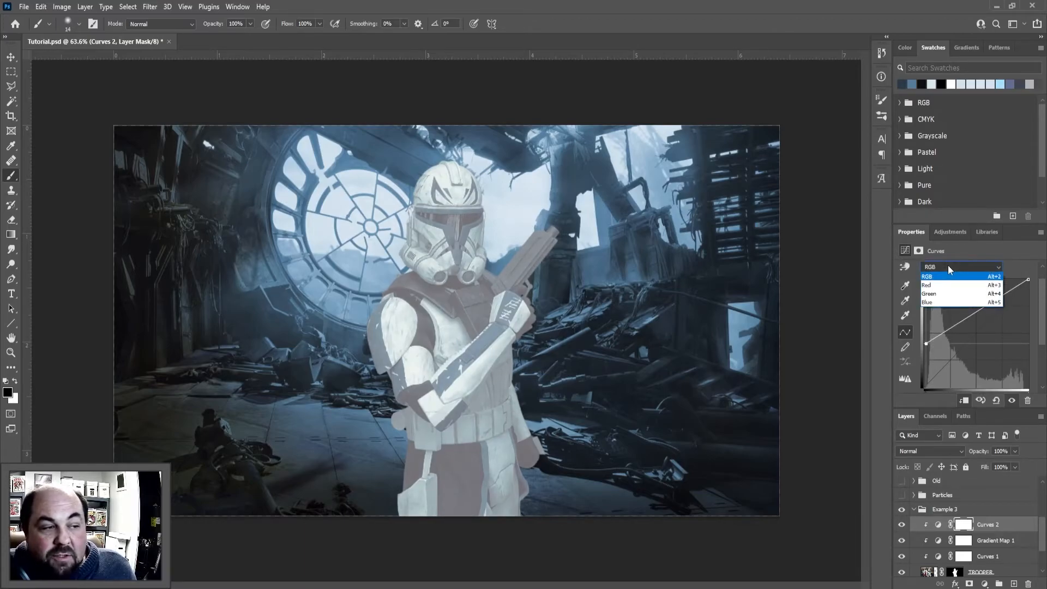
click(934, 302)
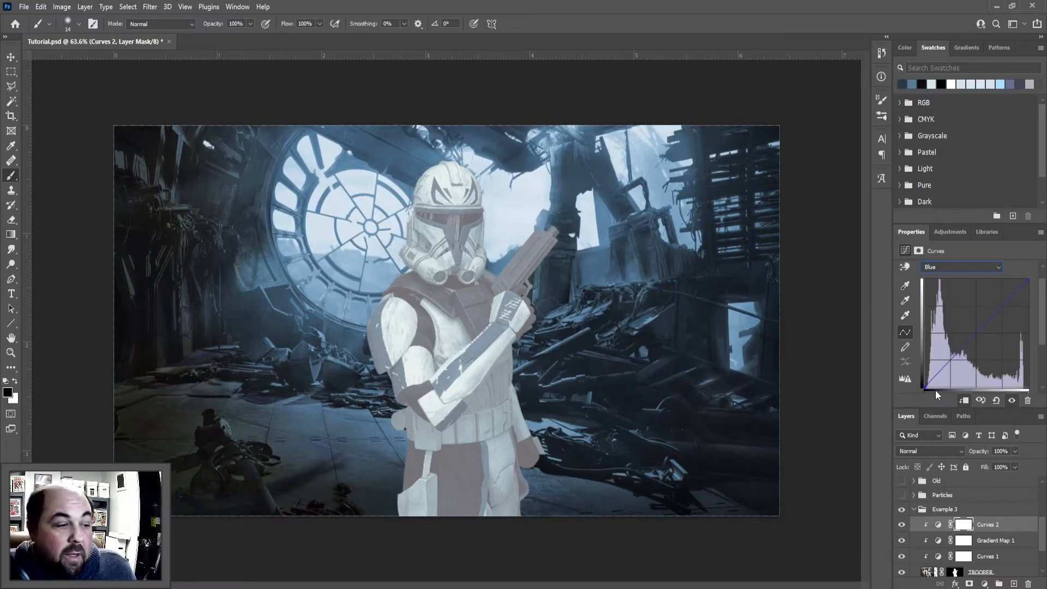
drag(924, 388, 921, 355)
scroll(940, 337, down, 1)
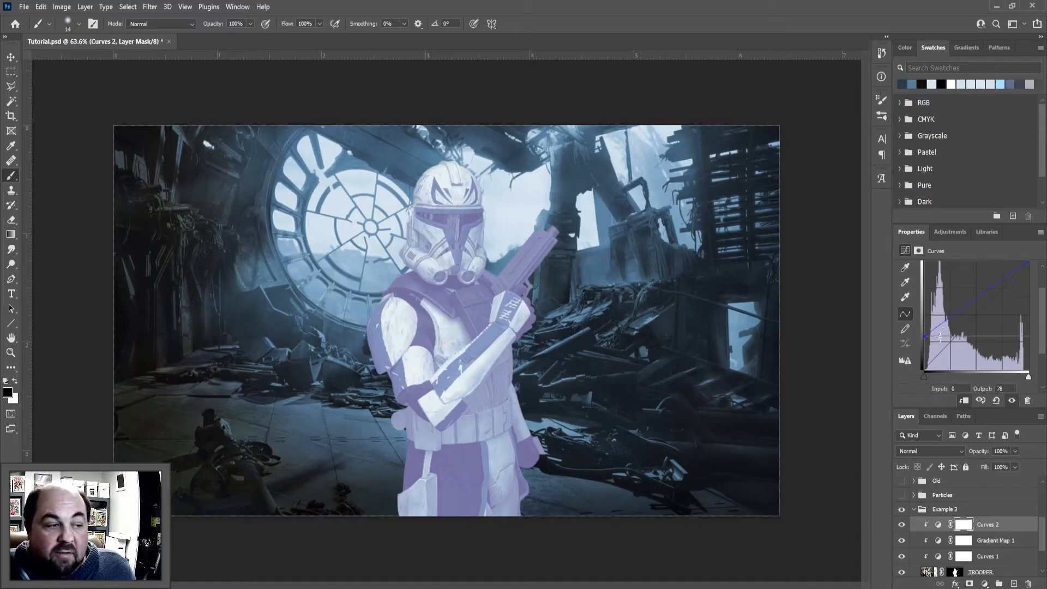
Shift the Red channel curve's black point inward along the baseline to remove red from the shadows
scroll(962, 303, up, 1)
click(947, 268)
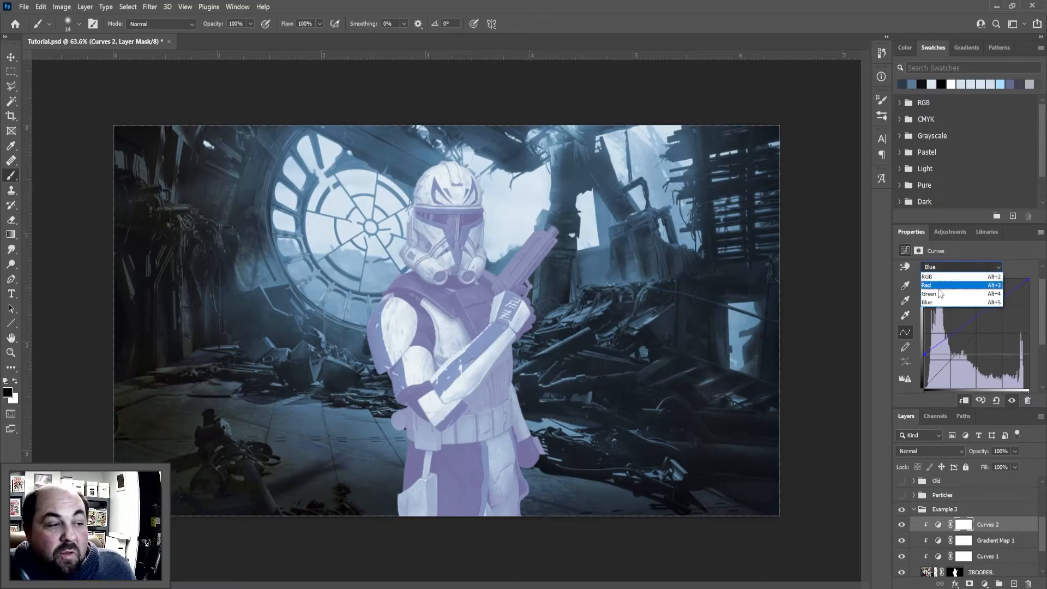
click(929, 285)
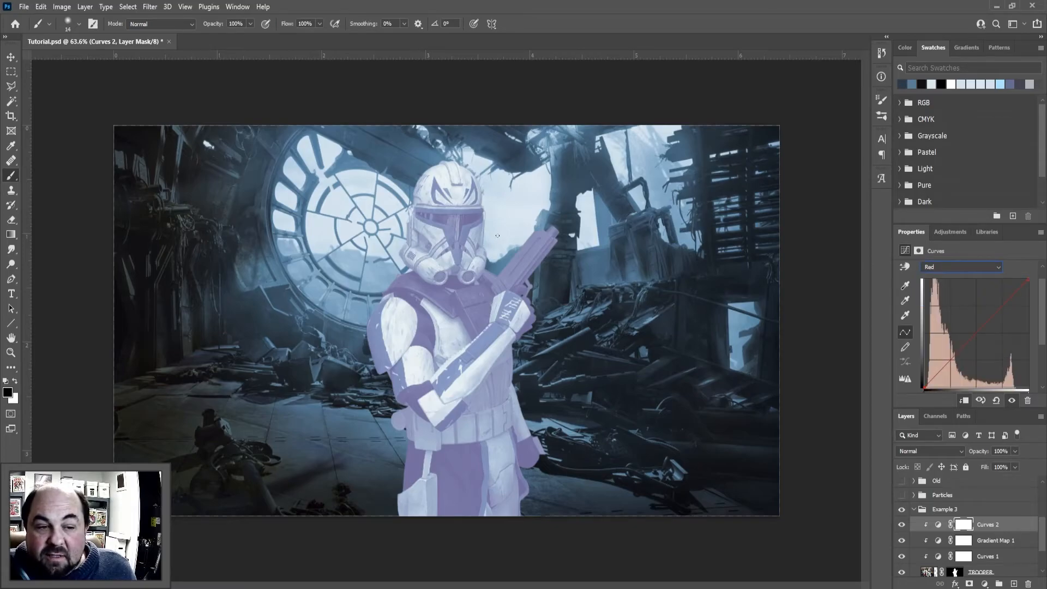
mouse_move(922, 387)
mouse_down()
mouse_move(920, 352)
mouse_move(922, 390)
mouse_move(943, 388)
mouse_up()
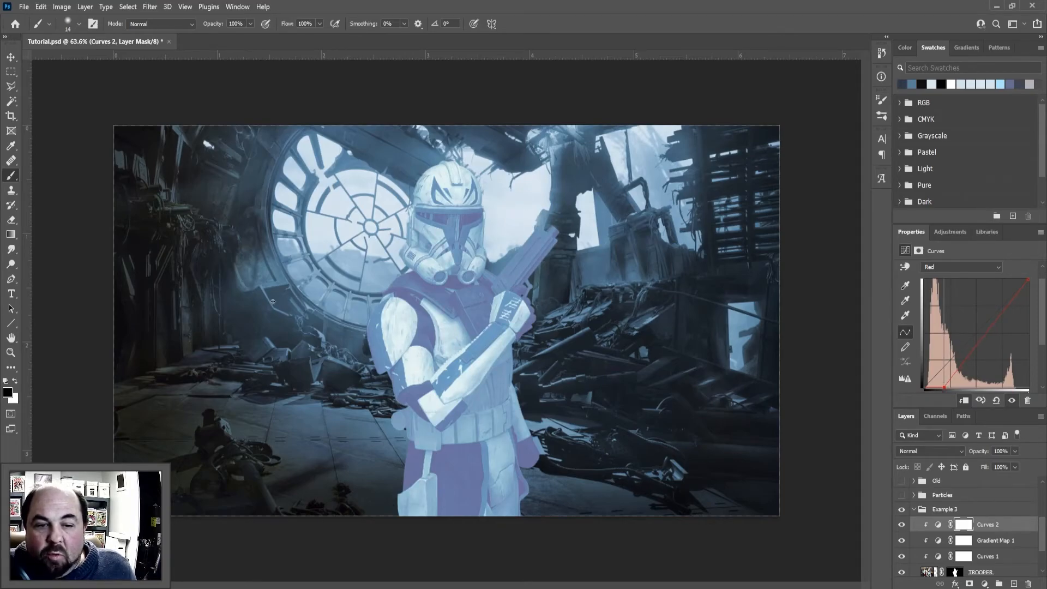
Rename the Curves 2 layer to "Highlights 1"
double_click(992, 525)
text(H)
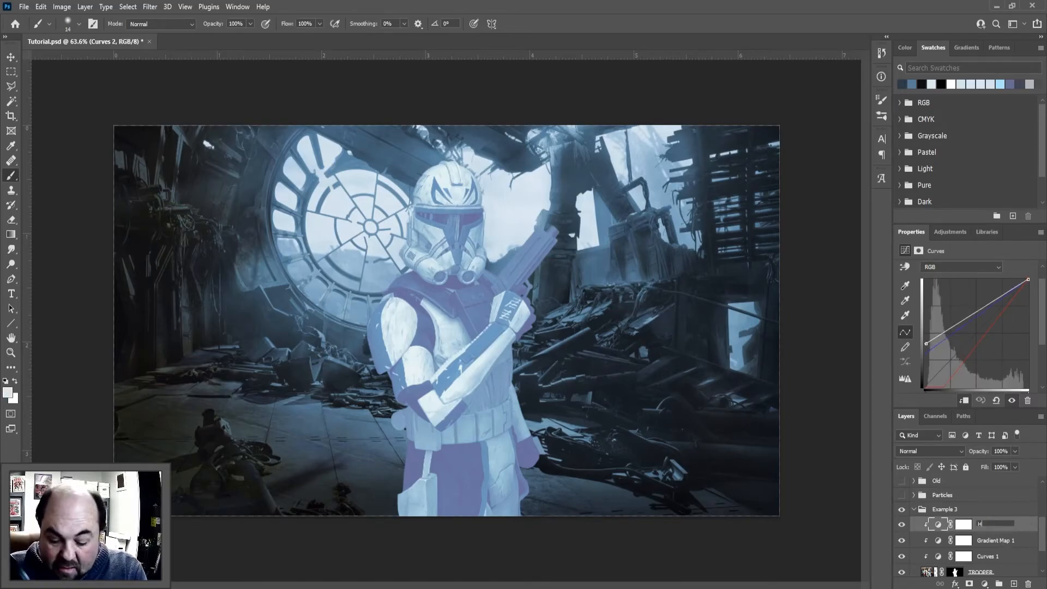
text(ighlights 1)
key(Return)
Add another Curves layer above Highlights 1, raise its RGB black point to about mid-height, and clip it
click(985, 583)
click(996, 445)
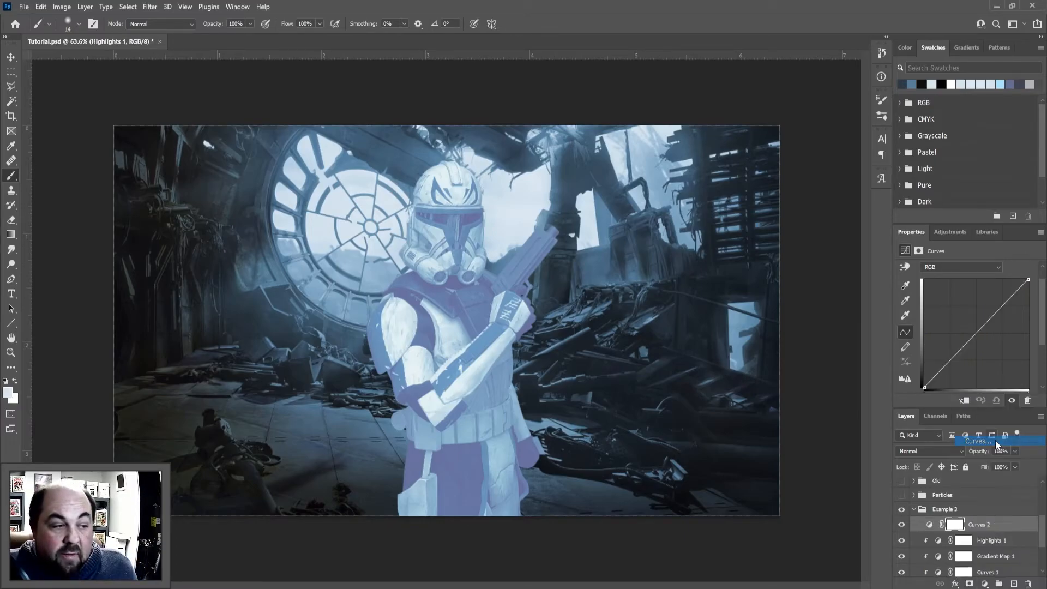
drag(925, 388, 922, 334)
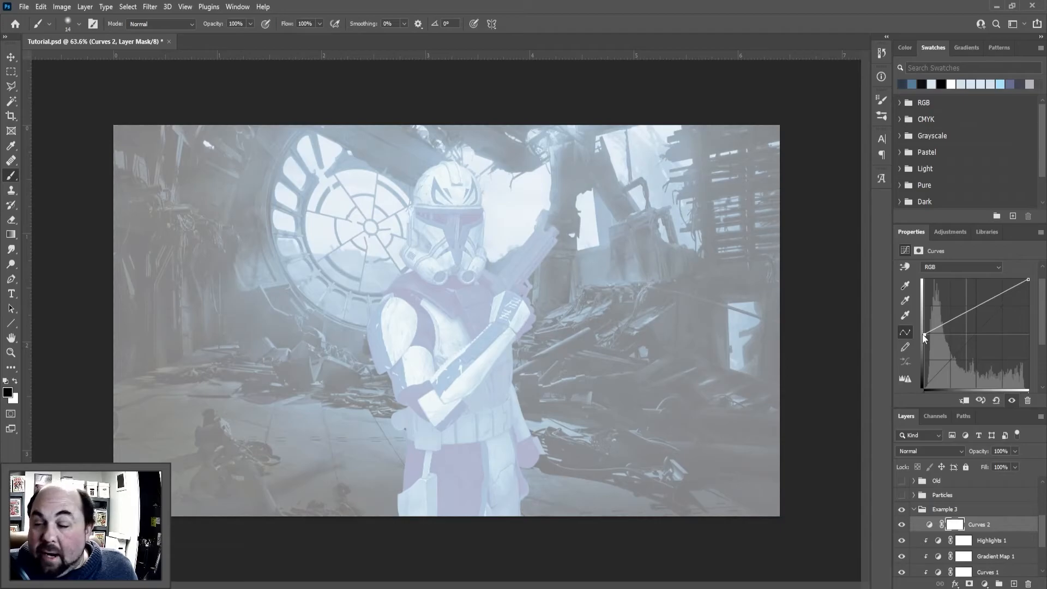
click(964, 401)
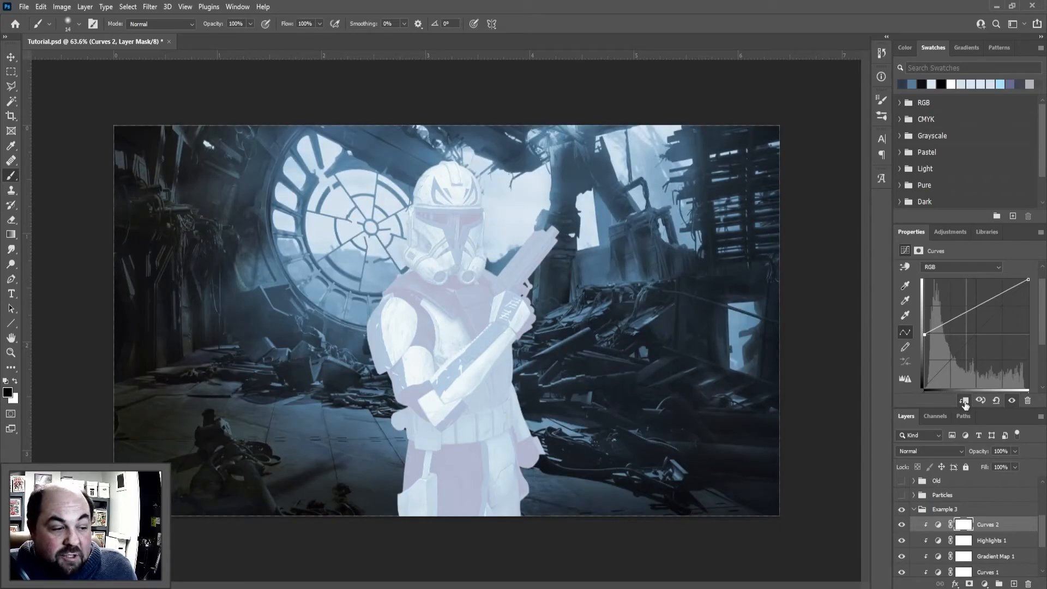
Raise the new curve's Blue black point to just above mid-height and shift its Red black point inward near the baseline
click(947, 267)
click(936, 300)
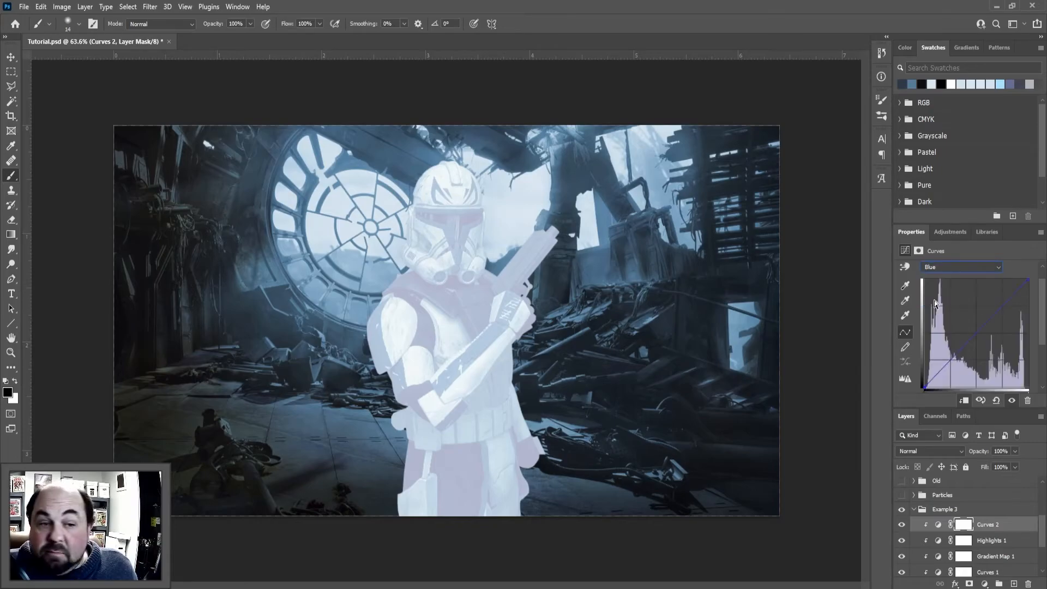
drag(924, 388, 923, 328)
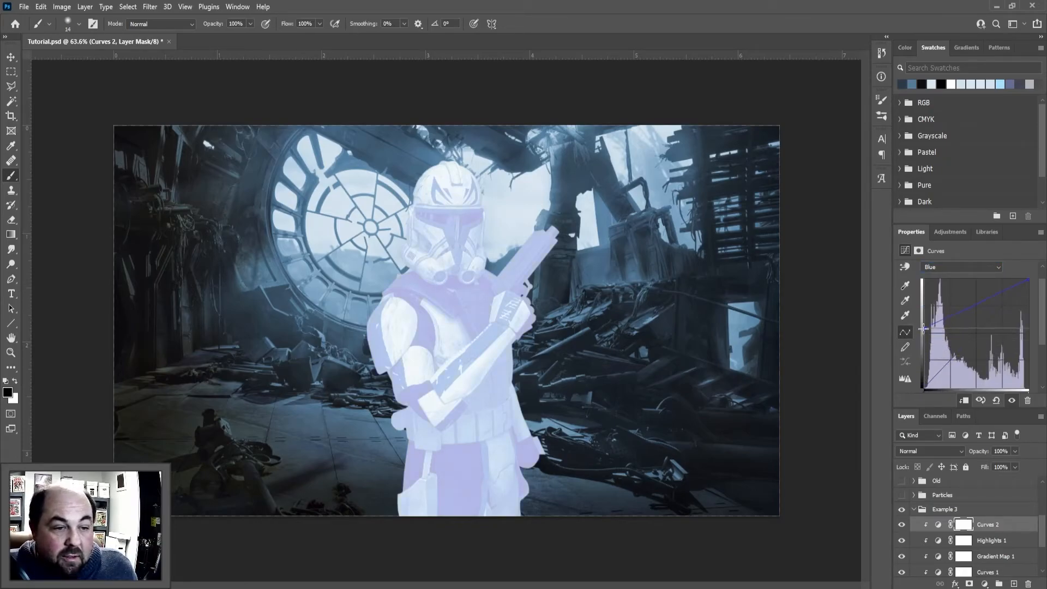
click(966, 266)
click(949, 279)
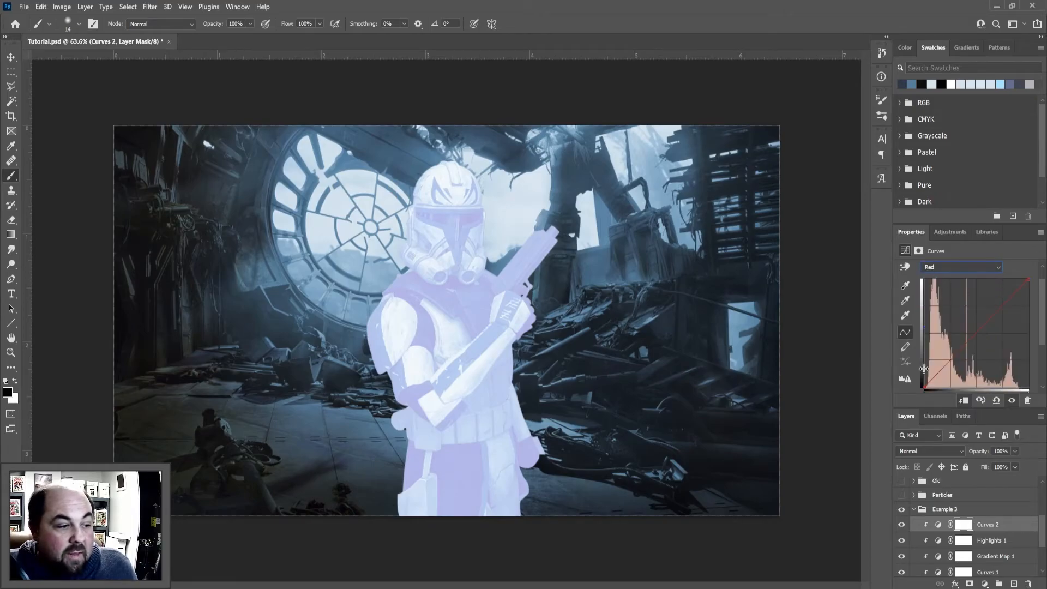
drag(926, 386, 961, 381)
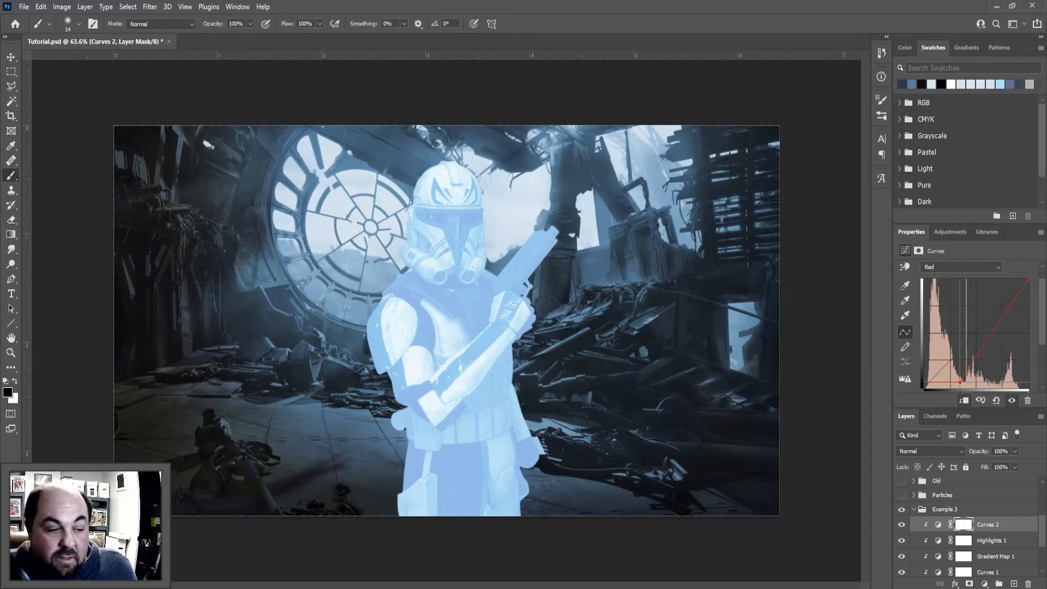
Rename the new top Curves layer to "Highlight2"
double_click(988, 523)
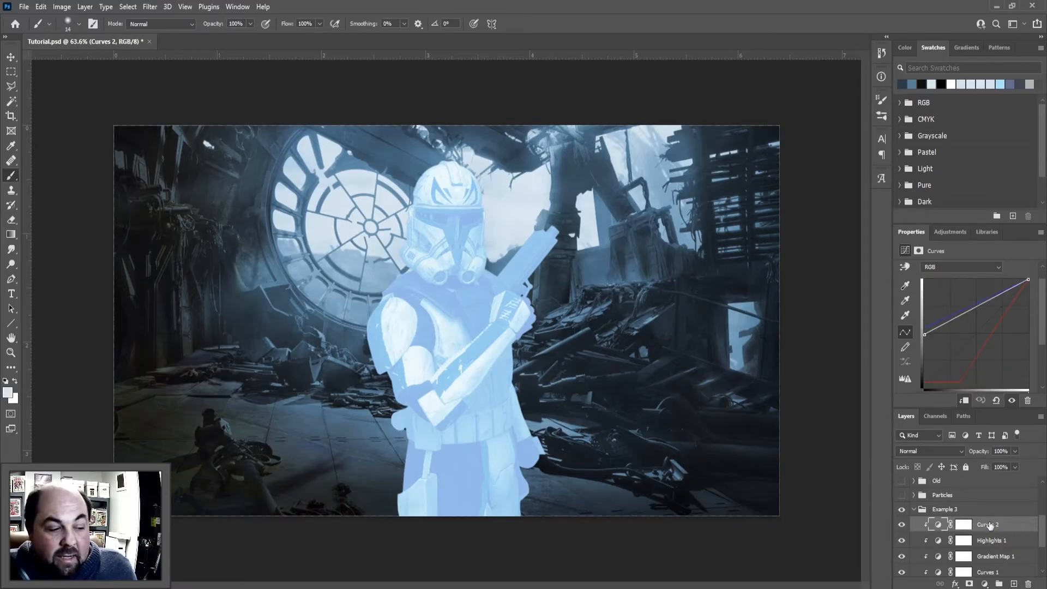
text(Highlight2)
key(Return)
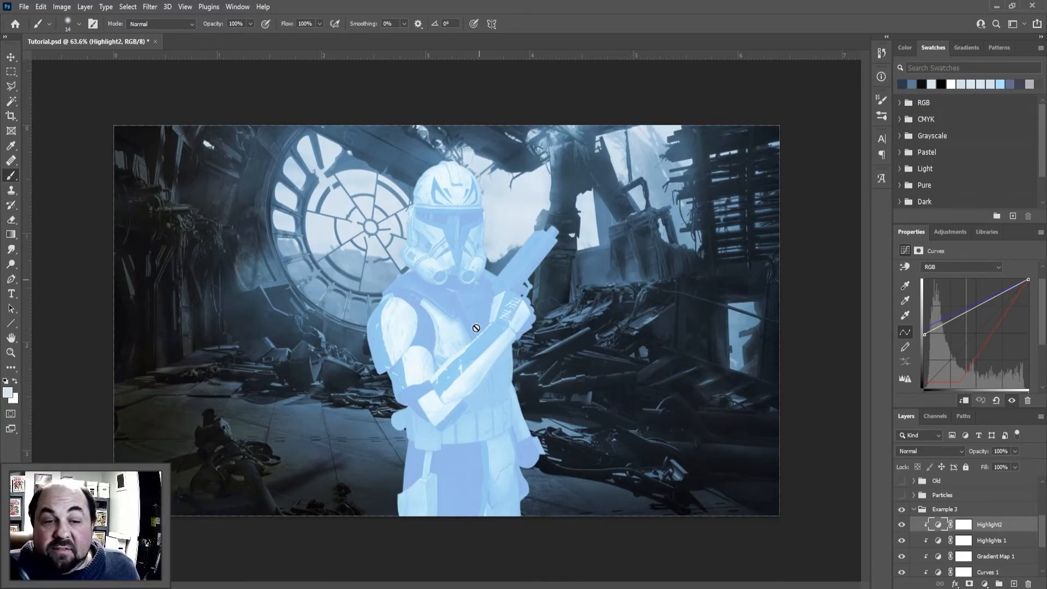
Split the Highlights 1 layer's Blend If underlying black slider to 0 / about 110 and accept the blending options
click(1010, 541)
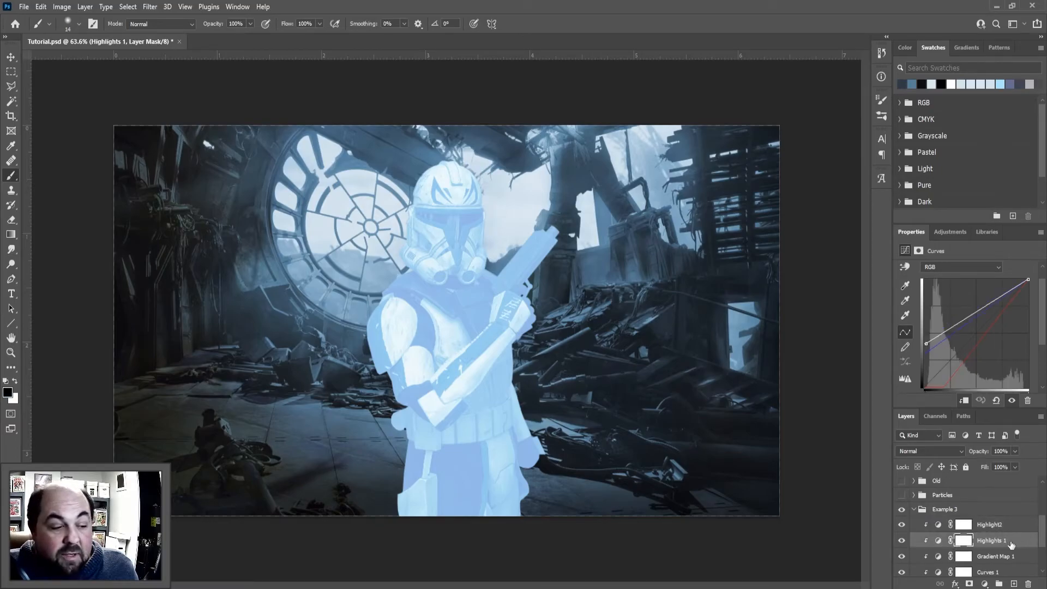
double_click(1009, 541)
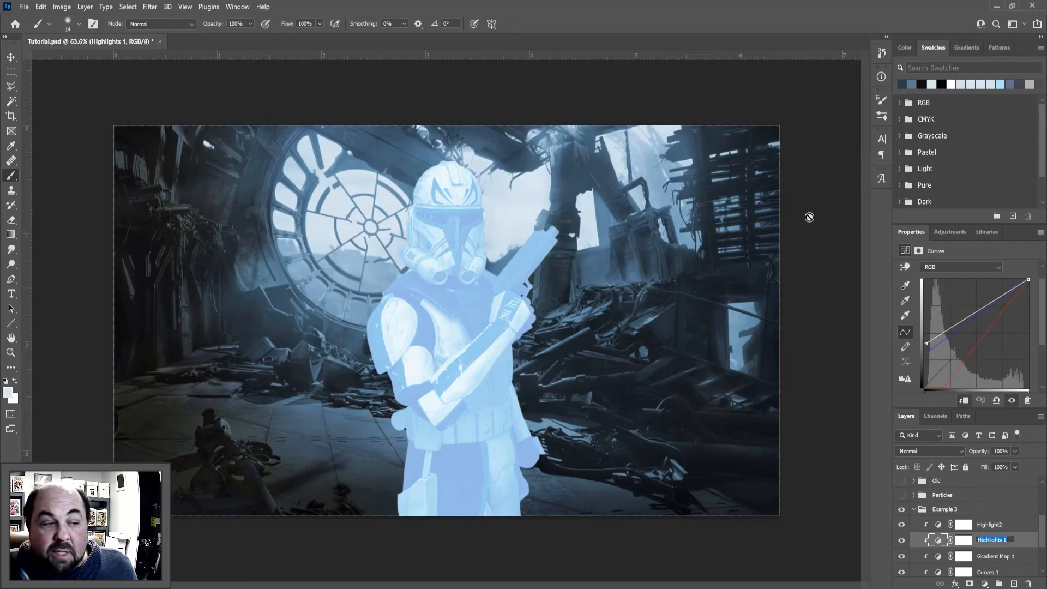
click(1026, 544)
double_click(1026, 543)
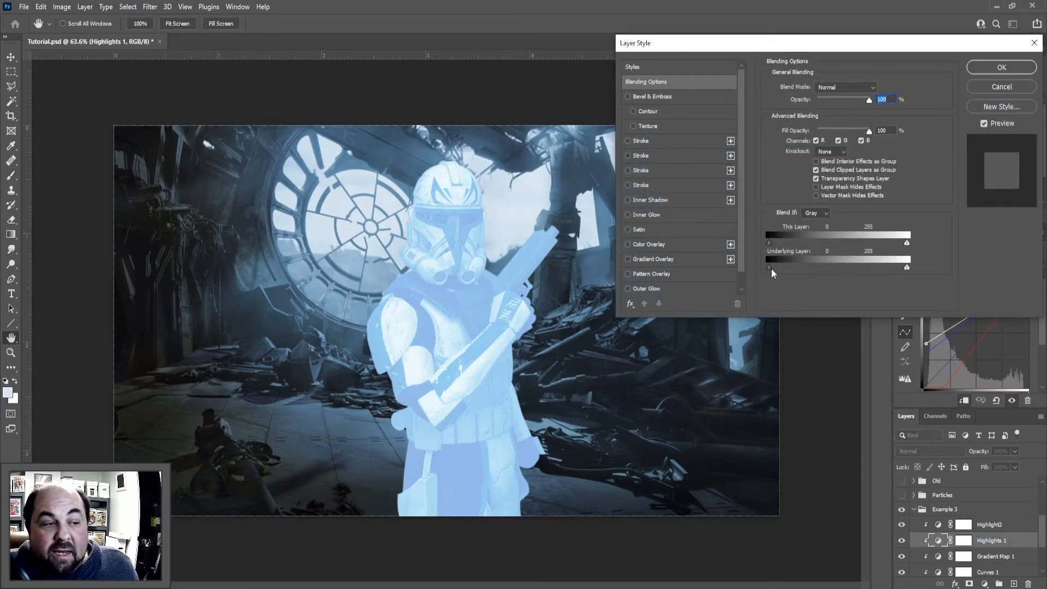
key(alt)
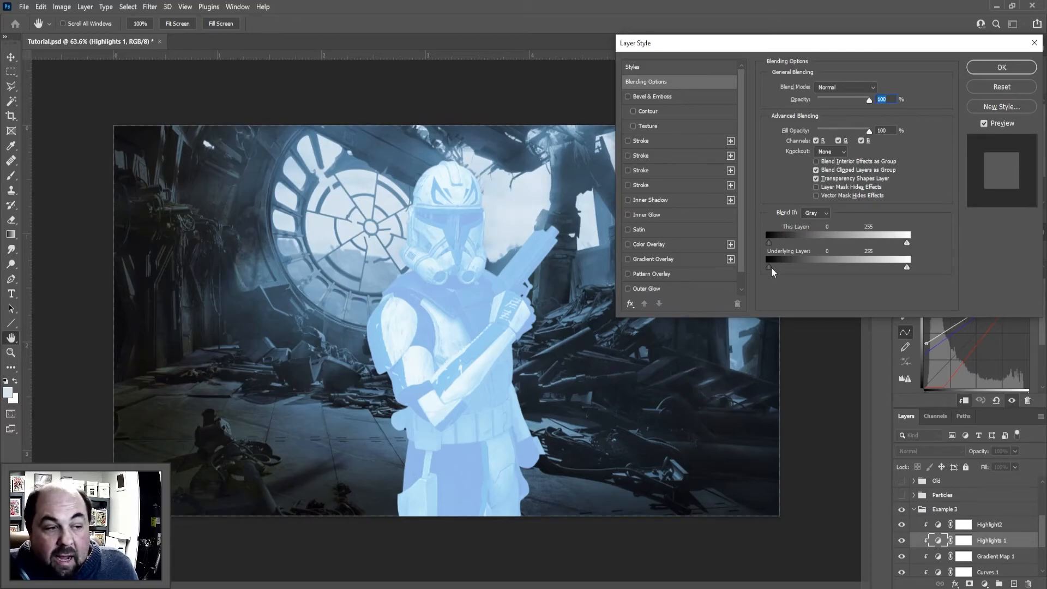
drag(775, 268, 811, 261)
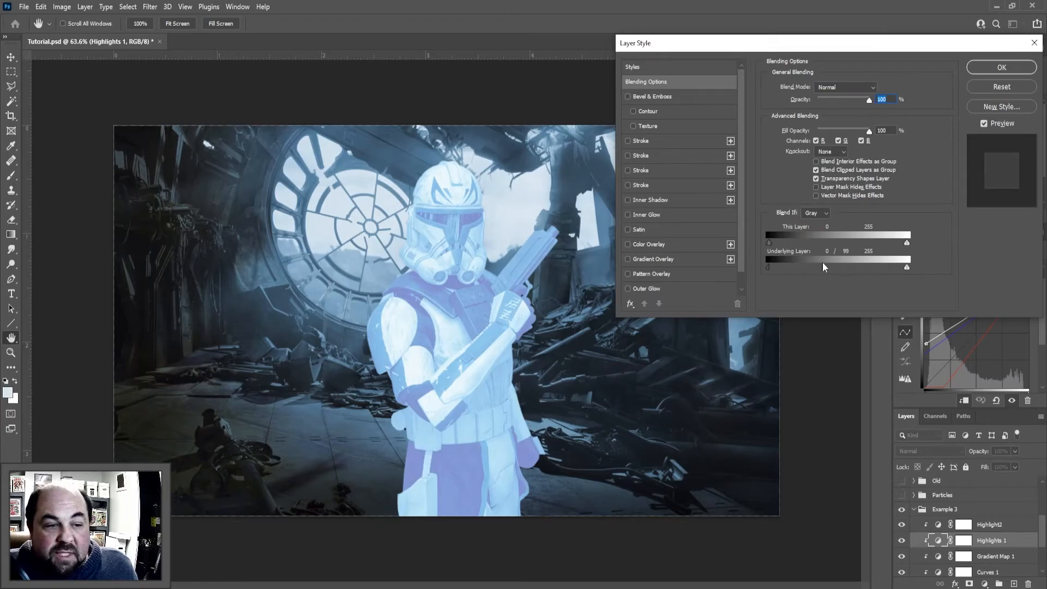
drag(826, 264, 830, 265)
click(986, 68)
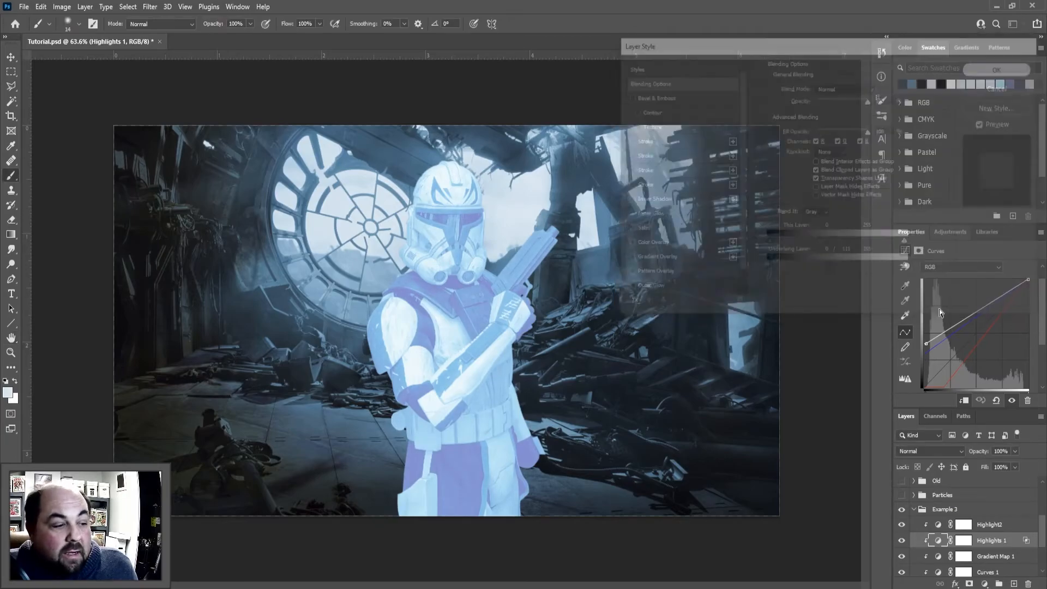
Invert the layer masks of Highlight2 and Highlights 1 to black
click(963, 525)
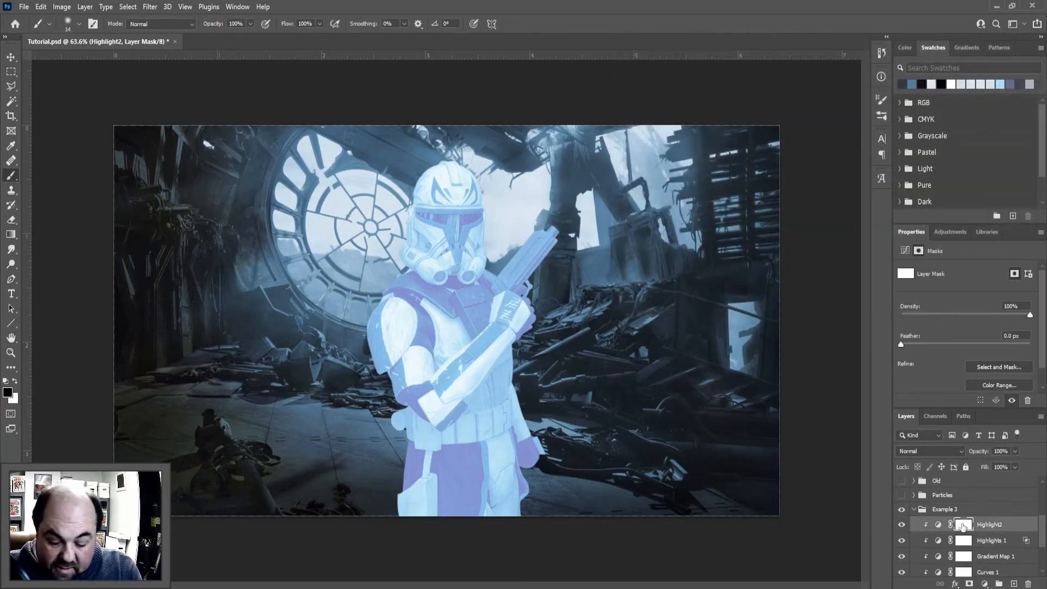
key(ctrl+i)
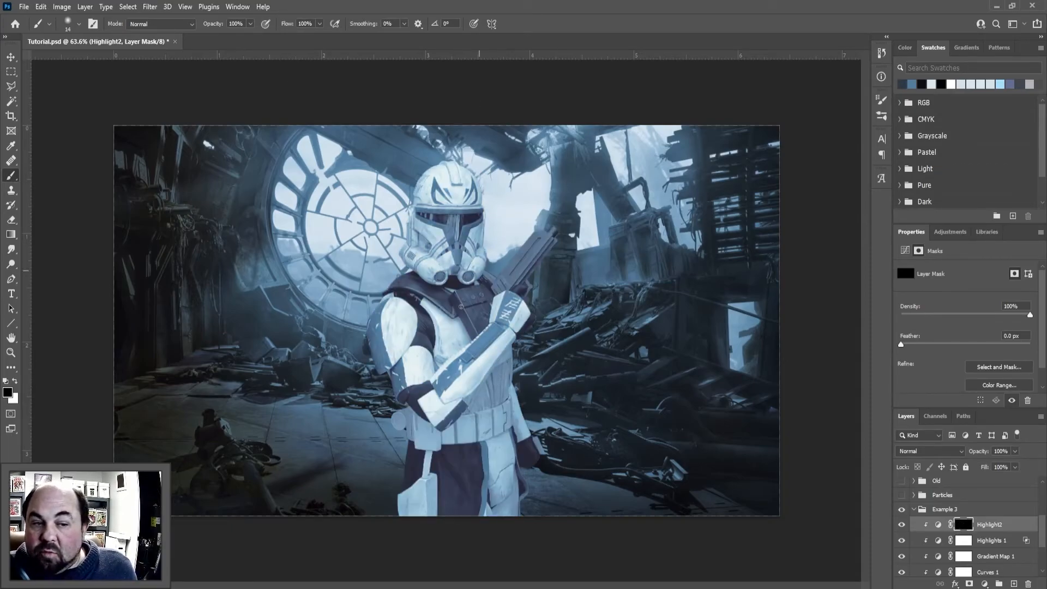
click(964, 540)
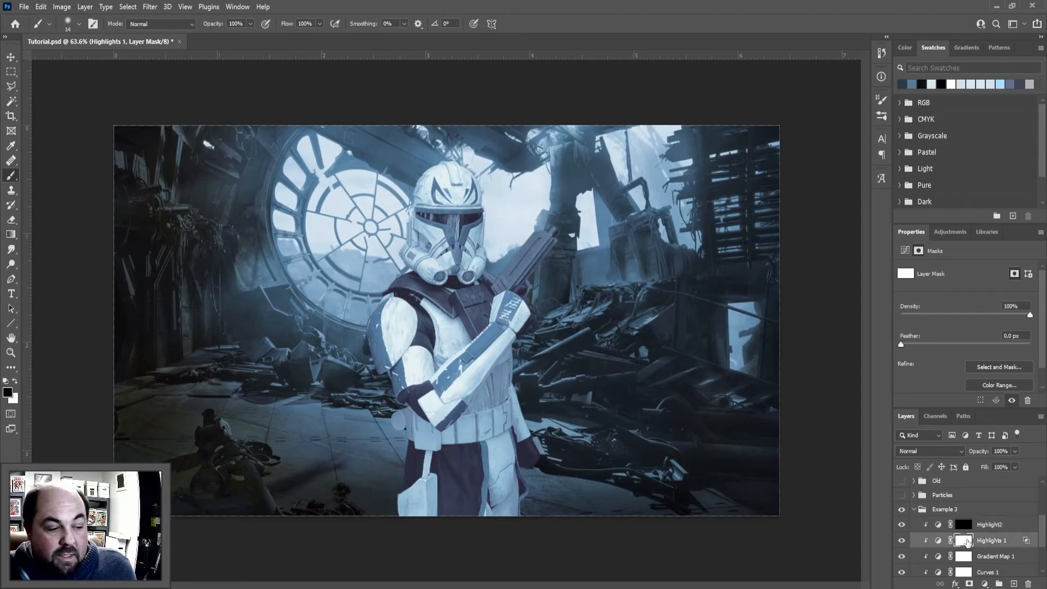
drag(966, 541, 967, 542)
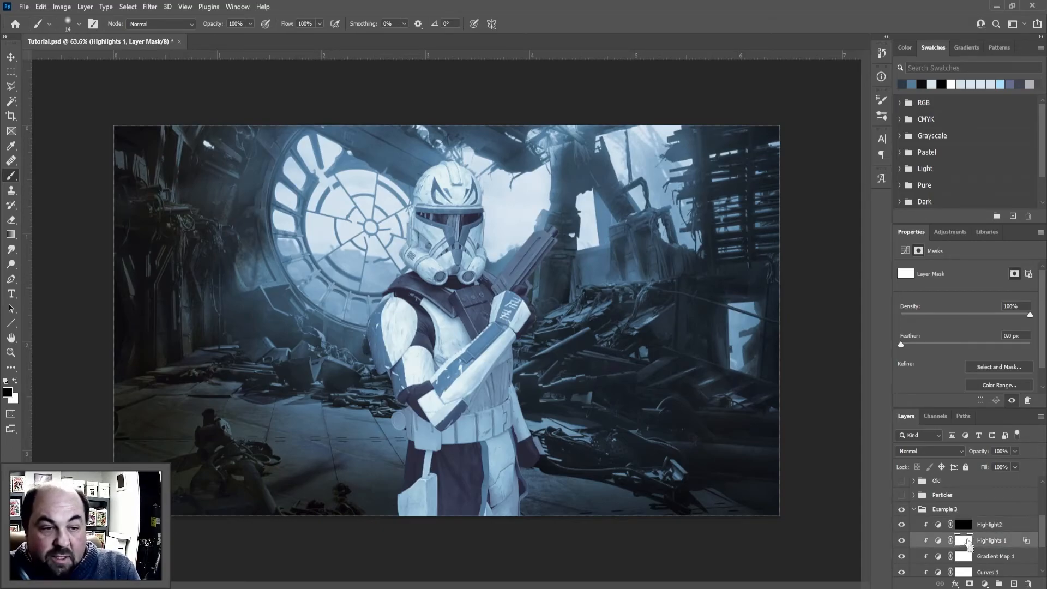
key(ctrl+i)
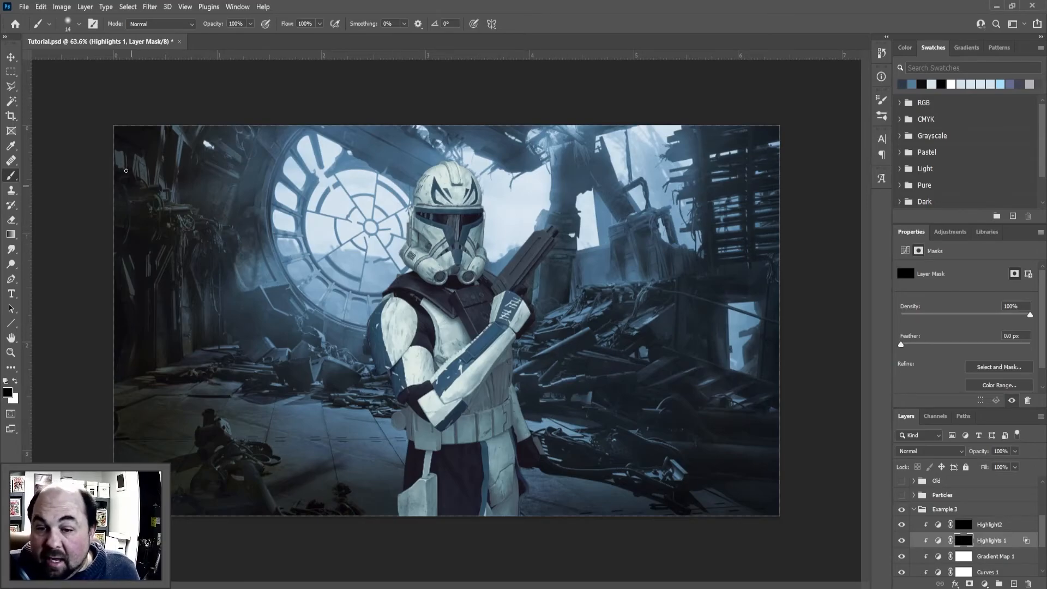
Paint white on the Highlight2 layer mask along the helmet's window-facing right edge to reveal a thin blue rim light
click(974, 541)
click(964, 541)
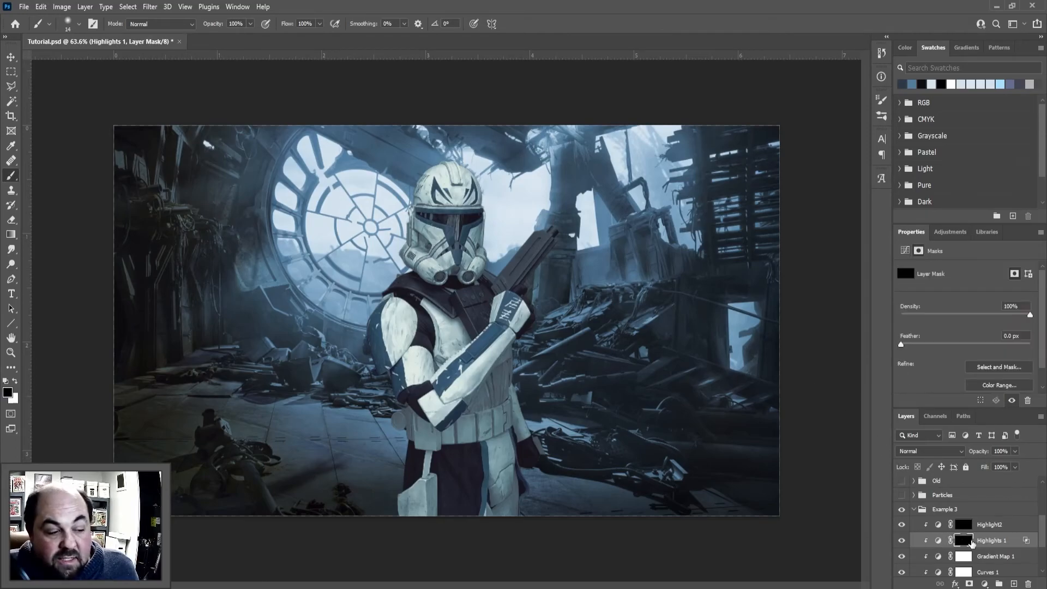
click(982, 528)
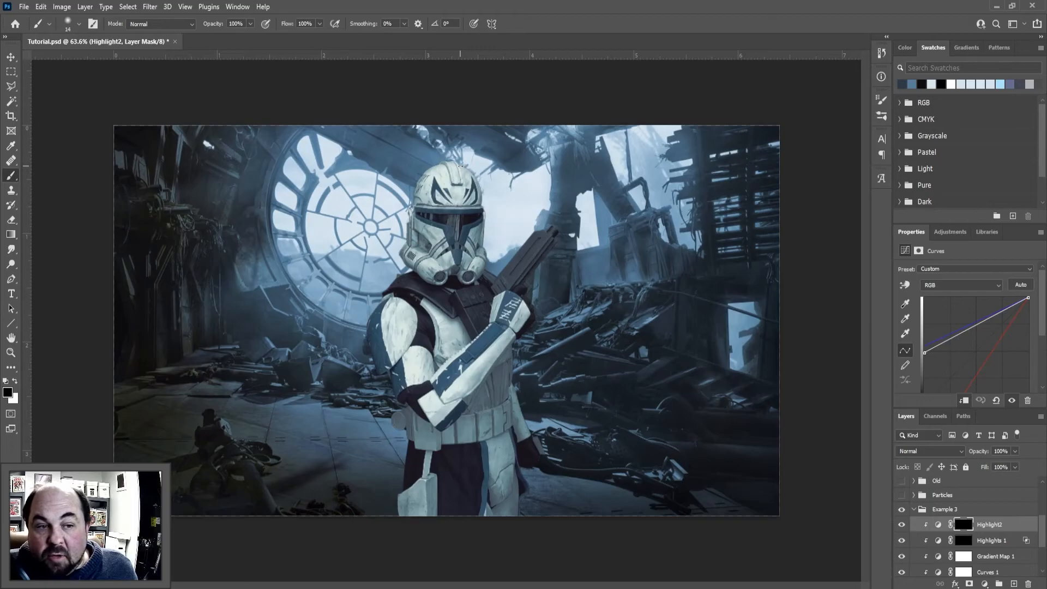
key(x)
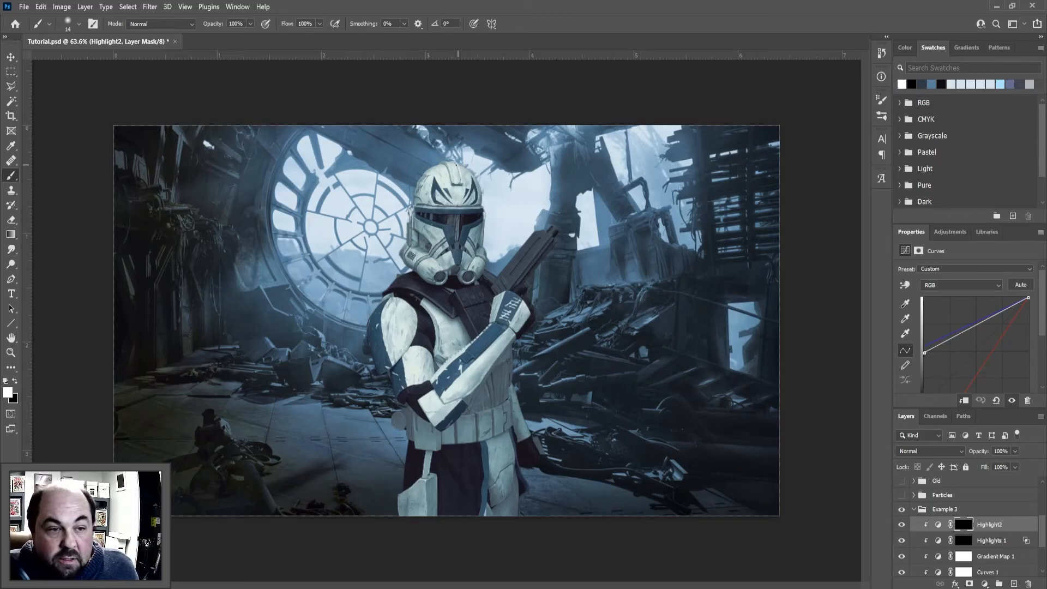
drag(464, 169, 482, 218)
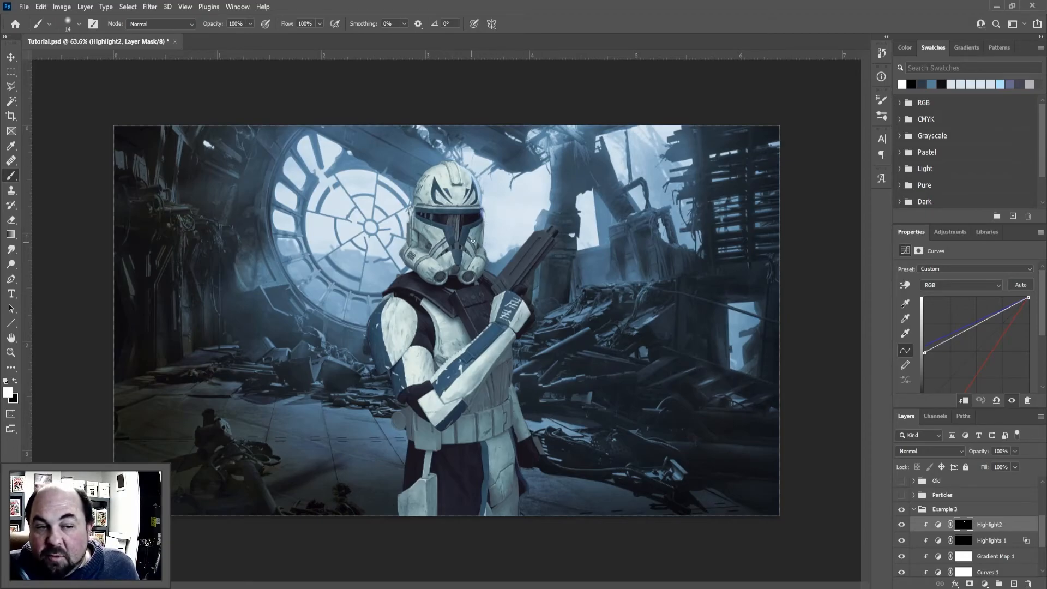
On the Highlights 1 mask, paint soft white light over the helmet, forearm, hip side and shoulder with a 13% flow brush, size about 105
click(990, 540)
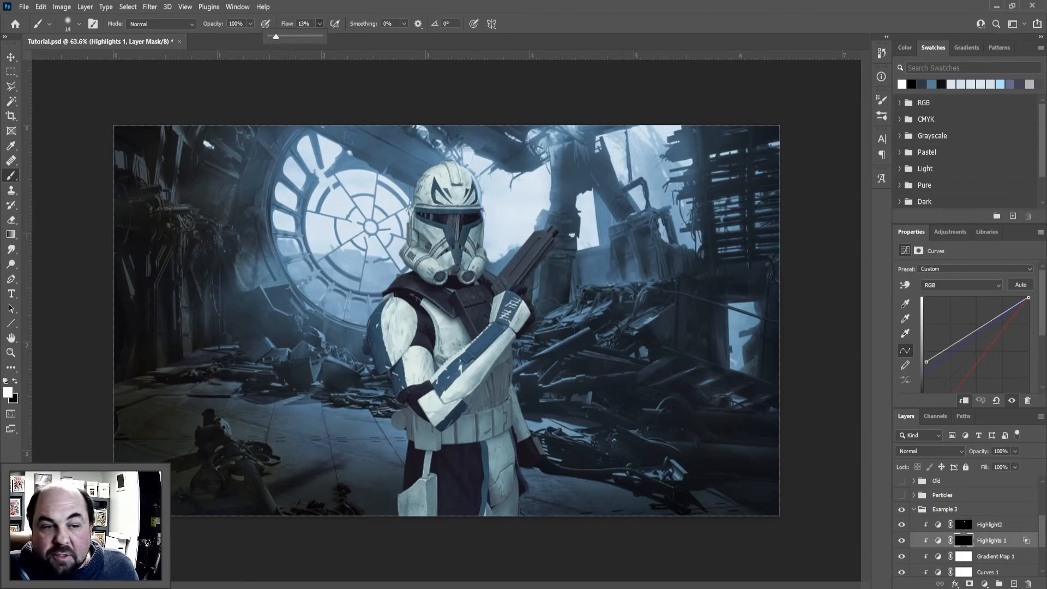
drag(478, 195, 488, 196)
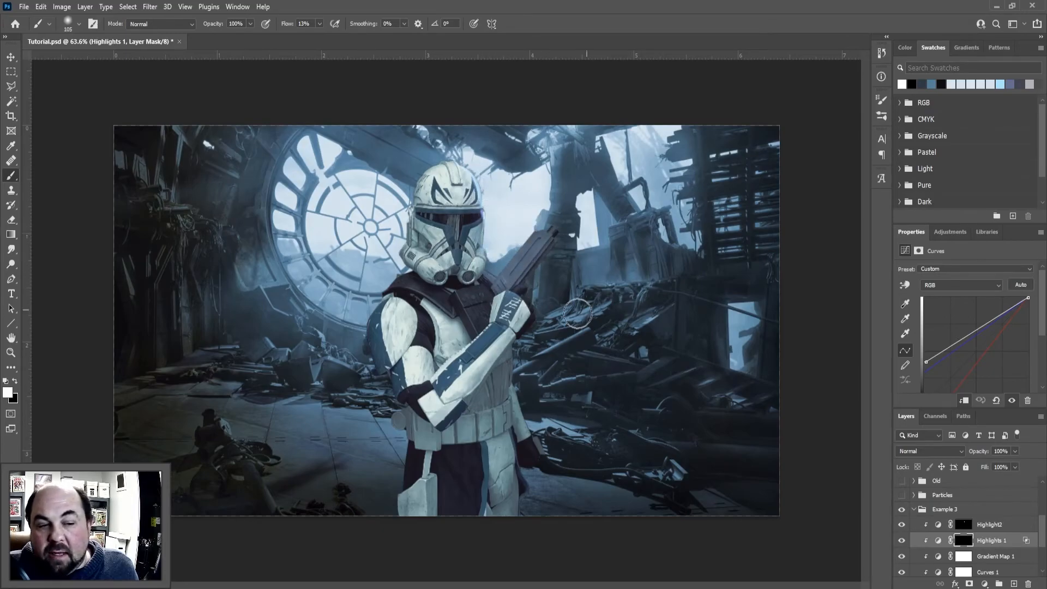
scroll(502, 283, up, 5)
drag(537, 323, 459, 454)
drag(429, 183, 448, 262)
drag(385, 125, 362, 267)
scroll(425, 273, down, 2)
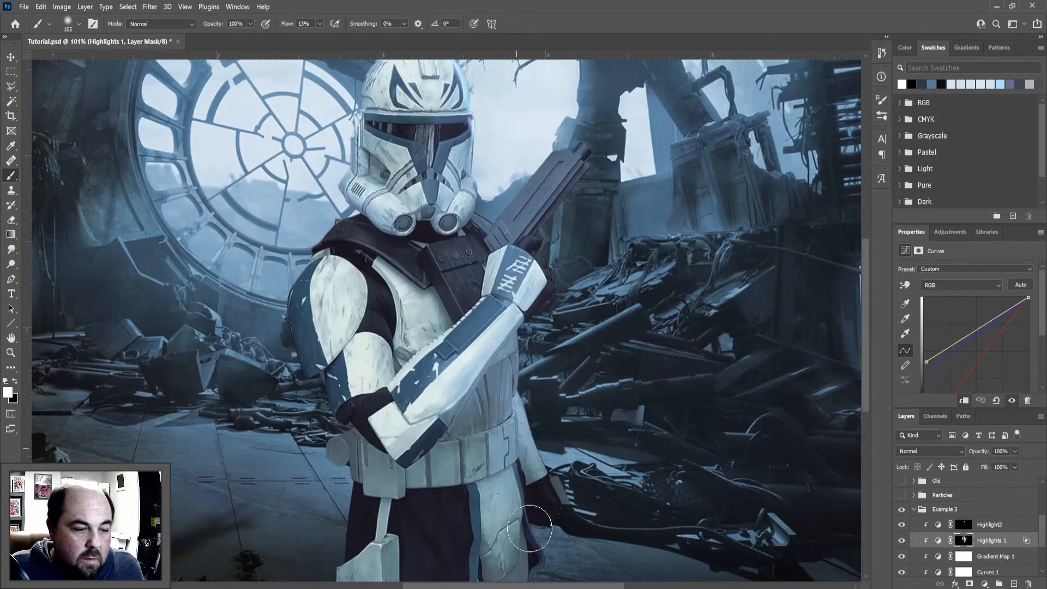
drag(518, 394, 537, 556)
scroll(393, 426, down, 2)
drag(319, 188, 338, 338)
drag(381, 262, 390, 350)
Refine the Highlights 1 mask below the forearm, along the blaster, at the visor and on the leg, alternating black and white with a smaller brush
key(x)
mouse_move(496, 327)
mouse_down()
mouse_move(477, 328)
mouse_move(464, 376)
mouse_up()
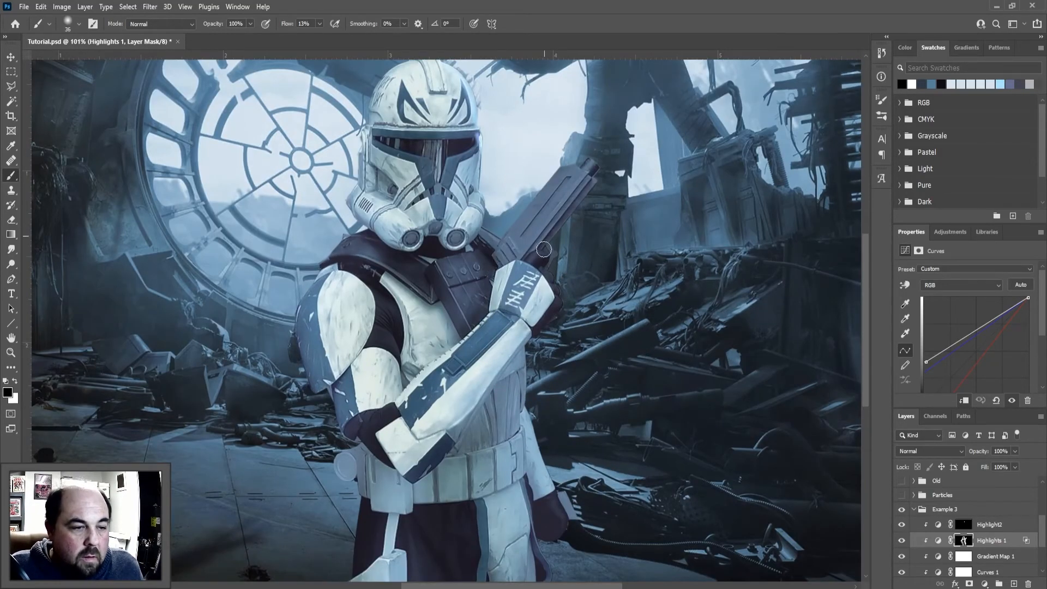
drag(537, 269, 589, 174)
drag(444, 156, 443, 183)
key(x)
scroll(496, 362, down, 2)
drag(535, 571, 527, 527)
key(x)
drag(518, 469, 491, 570)
Paint fine rim highlights on the Highlight2 mask along the helmet's right side and visor edges
click(963, 525)
scroll(463, 218, up, 5)
drag(485, 210, 484, 277)
drag(403, 192, 484, 195)
drag(439, 240, 486, 220)
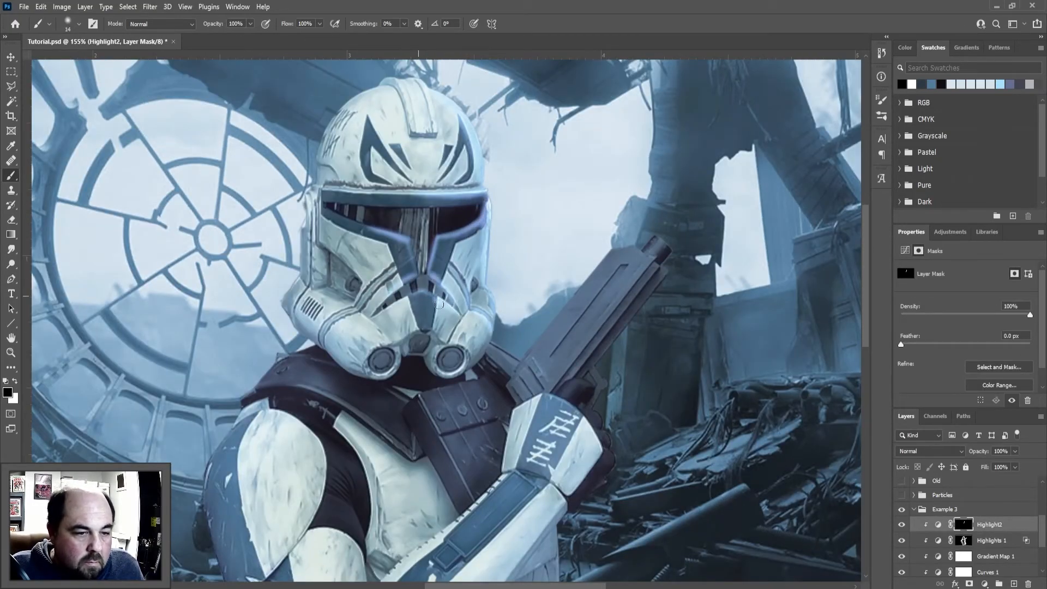
Paint edge highlights on the Highlight2 mask along the blaster and gloved fingers, trimming excess glow with black
key(x)
drag(516, 369, 619, 249)
drag(550, 385, 661, 263)
key(x)
mouse_move(591, 357)
mouse_down()
mouse_move(664, 270)
mouse_move(565, 379)
mouse_up()
key(x)
key(x)
drag(652, 278, 611, 335)
scroll(592, 443, up, 5)
Add edge highlights to the chest pouch on the Highlight2 mask
key(x)
drag(596, 321, 612, 356)
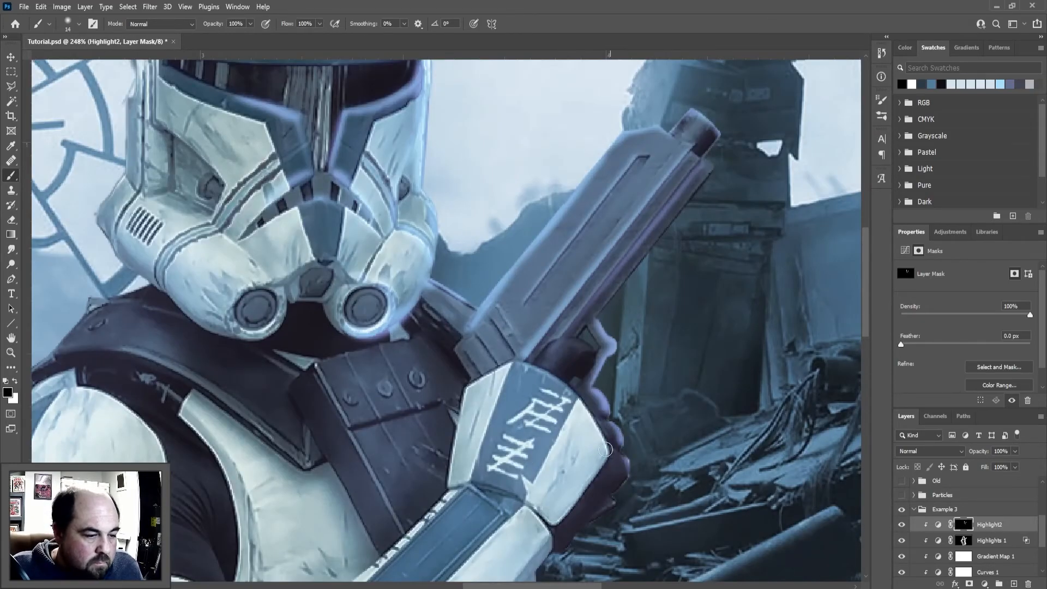
scroll(612, 487, down, 3)
key(x)
drag(470, 300, 491, 340)
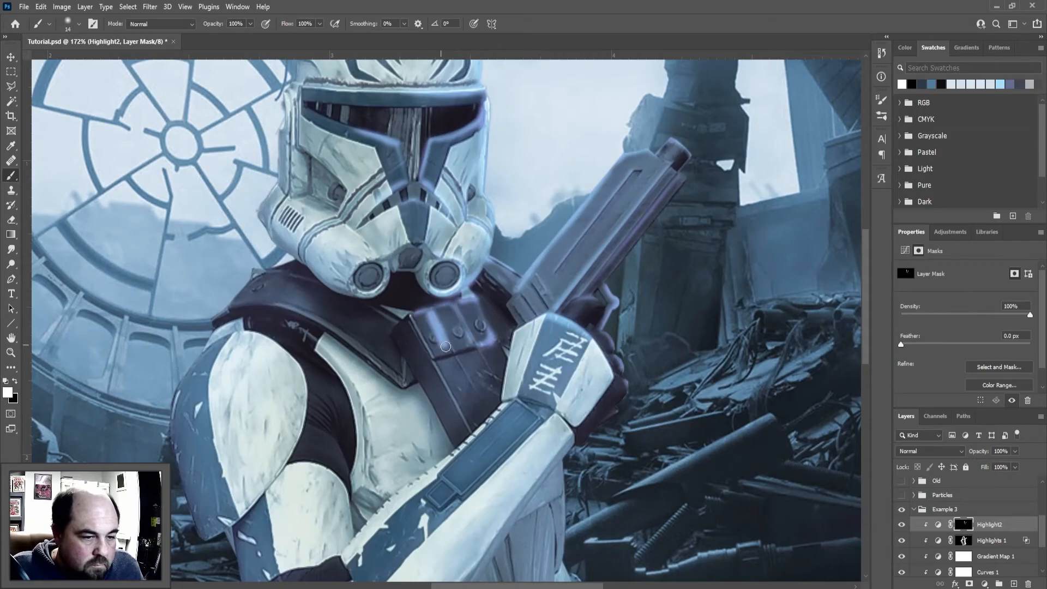
scroll(487, 352, down, 4)
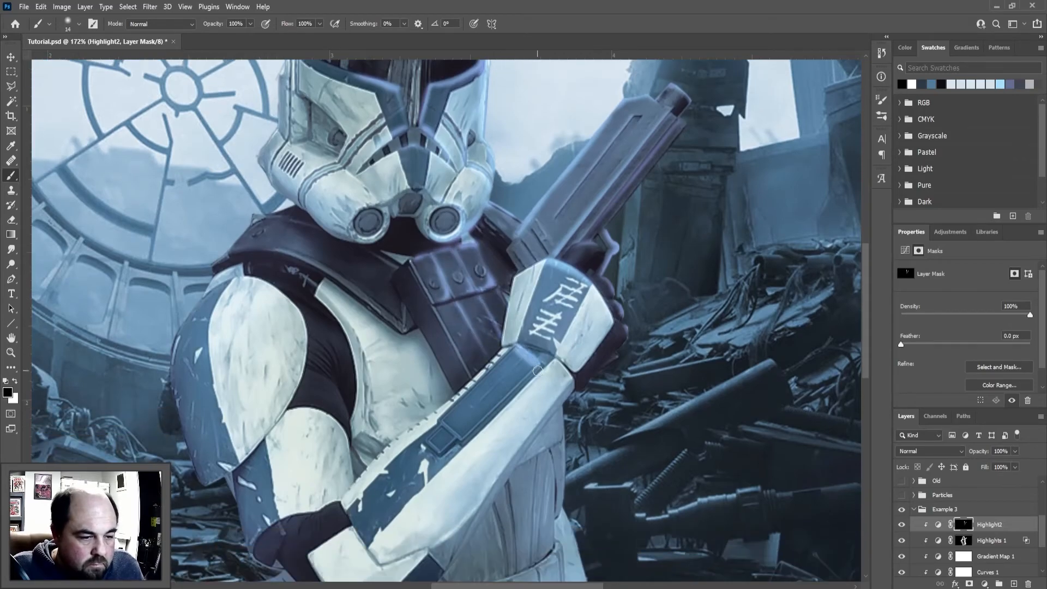
scroll(313, 168, up, 6)
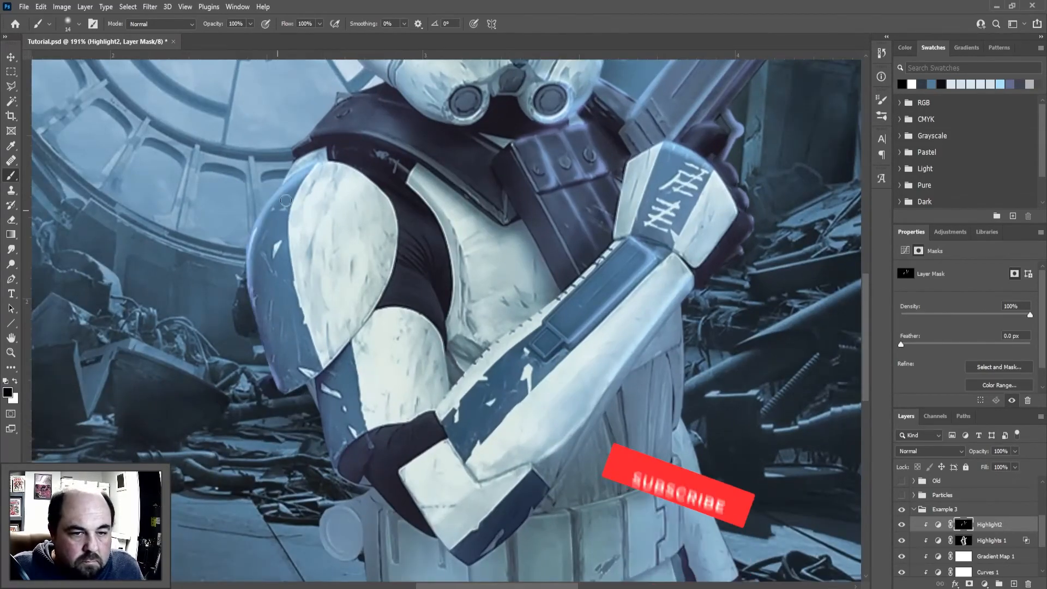
Paint rim highlights along the outer shoulder armor, upper arm guard and elbow on the Highlight2 mask
scroll(393, 289, up, 3)
key(x)
drag(393, 289, 375, 334)
drag(395, 155, 301, 223)
mouse_move(422, 367)
mouse_down()
mouse_move(357, 401)
mouse_move(410, 393)
mouse_up()
key(x)
Paint highlights on the Highlight2 mask along the belt's upper rim and segment edges, softening the strokes with black
key(x)
drag(657, 401, 844, 328)
key(x)
drag(770, 373, 773, 387)
key(x)
drag(688, 397, 695, 474)
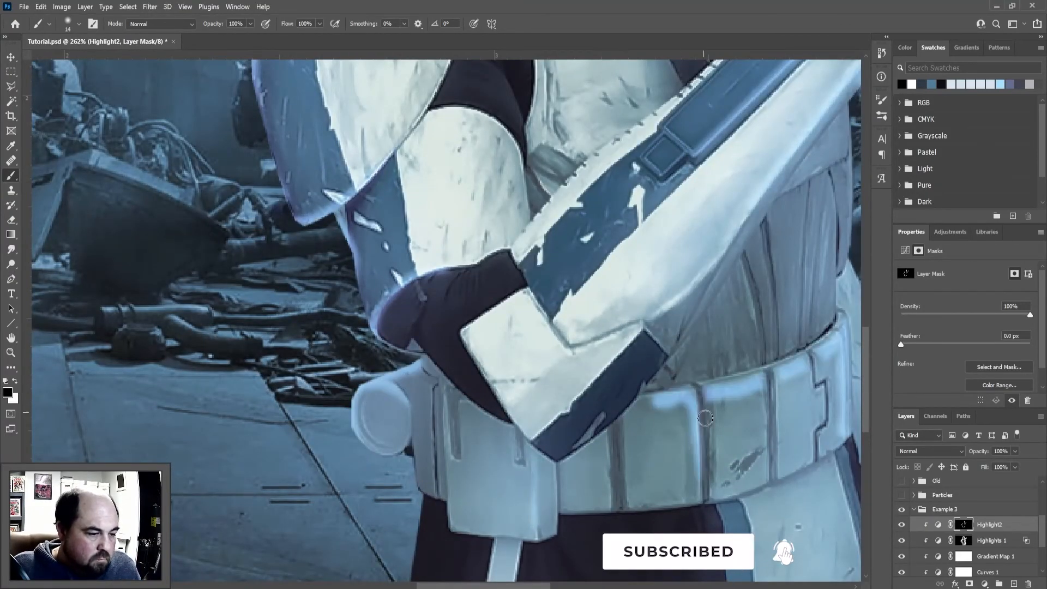
drag(763, 382, 767, 467)
drag(807, 377, 816, 463)
Highlight the elbow guard's lower edge, the skirt's outer edge and the thigh armor plate on the Highlight2 mask
key(x)
drag(835, 355, 834, 432)
drag(755, 392, 658, 407)
scroll(798, 374, down, 2)
drag(797, 374, 551, 322)
key(x)
drag(388, 403, 499, 295)
mouse_move(589, 437)
mouse_down()
mouse_move(582, 308)
mouse_move(609, 554)
mouse_up()
key(x)
drag(594, 361, 512, 526)
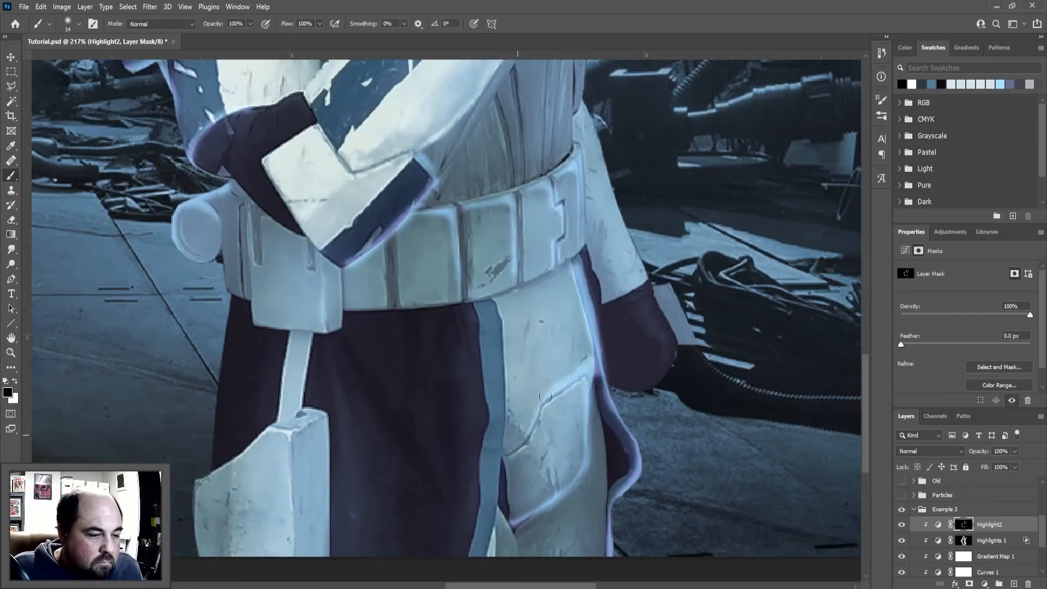
Paint and refine Highlight2 rim light along the lowered glove, the thigh side and the skirt's blue trim
scroll(512, 449, up, 1)
drag(582, 243, 597, 352)
key(x)
mouse_move(586, 68)
mouse_down()
mouse_move(661, 275)
mouse_move(643, 370)
mouse_up()
drag(676, 267, 709, 329)
drag(586, 76, 466, 380)
drag(464, 236, 462, 385)
drag(435, 306, 417, 448)
key(x)
drag(422, 308, 412, 444)
Touch up the highlights around the lower armor and paint a softened fold highlight on the dark skirt in the Highlight2 mask
key(x)
drag(389, 343, 398, 459)
scroll(377, 409, down, 4)
drag(377, 409, 589, 491)
drag(451, 305, 459, 393)
scroll(524, 337, up, 2)
drag(524, 337, 484, 182)
mouse_move(523, 507)
mouse_down()
mouse_move(467, 220)
mouse_move(470, 490)
mouse_up()
key(x)
drag(322, 275, 410, 423)
key(x)
drag(327, 305, 420, 426)
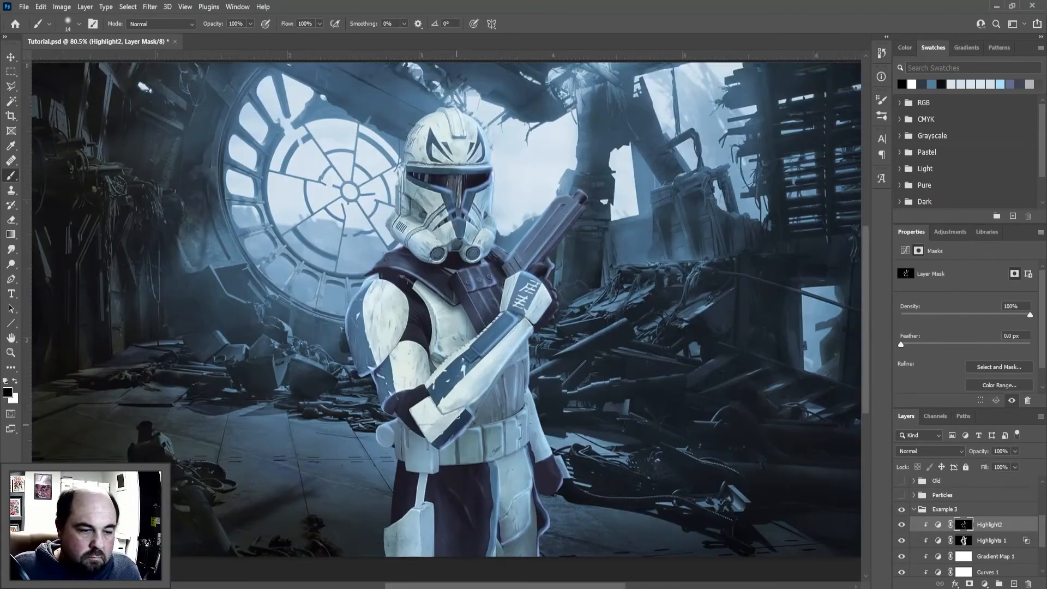
Stamp all visible layers into one layer and grade it in Camera Raw: Temperature +3, Tint +8, Exposure +0.15, Contrast +36, Highlights +10
key(ctrl+shift+alt+e)
key(ctrl+shift+a)
key(Return)
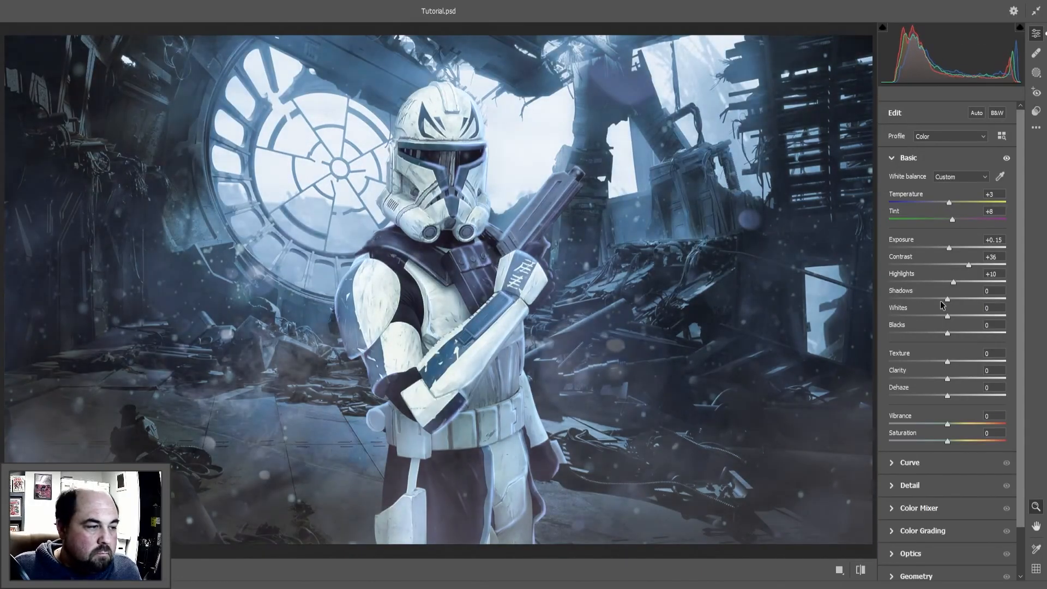
Continue the Camera Raw grade through the Curve section and the adjustment sections below it
click(910, 462)
click(910, 443)
click(919, 299)
click(923, 430)
click(911, 572)
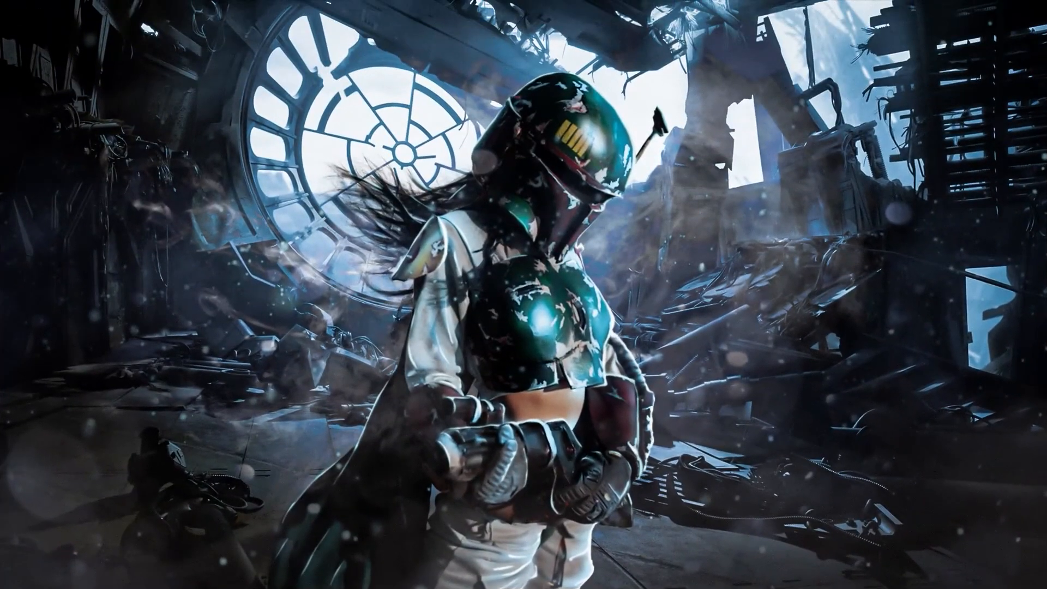